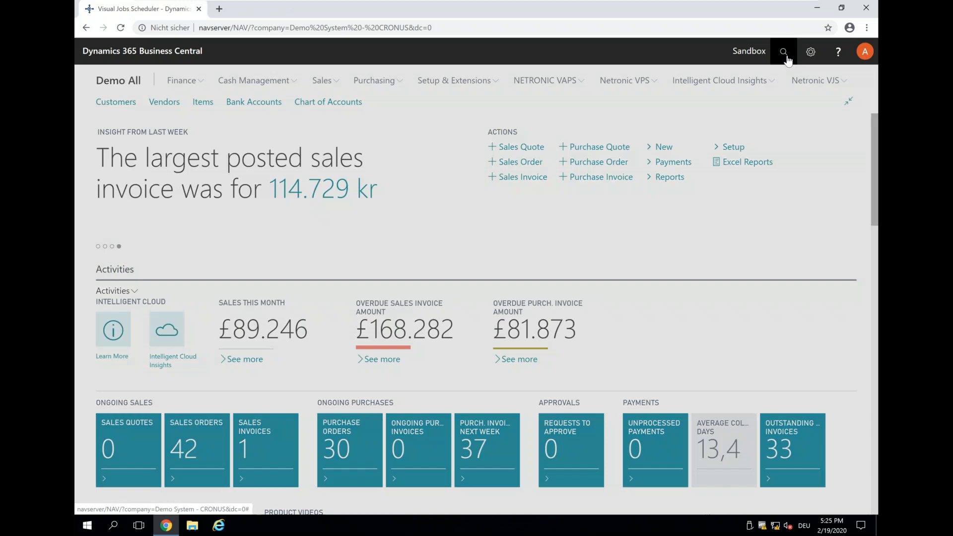
Step: Find the Jobs list, open the MASTER-PROJECT-SIMPL job card and view its task lines
text(jobs)
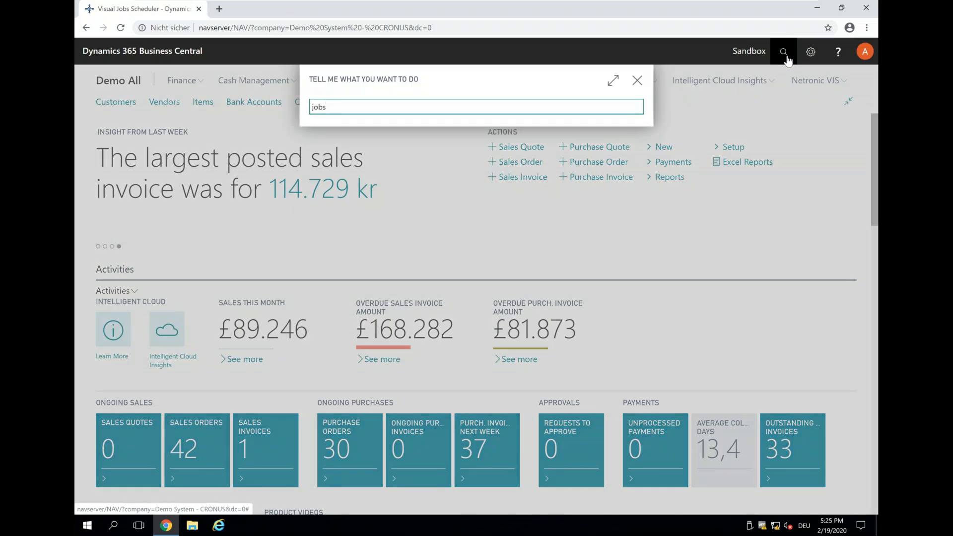
click(332, 154)
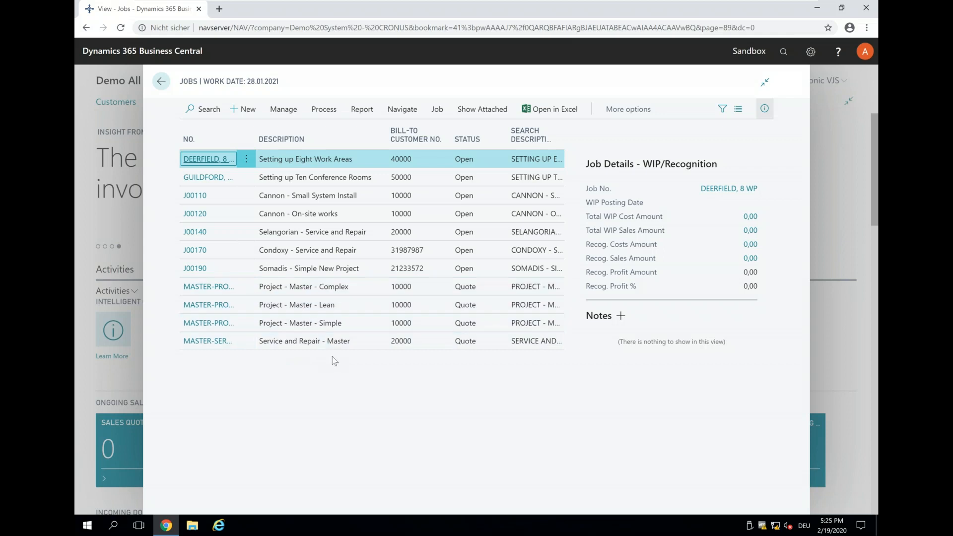
click(202, 324)
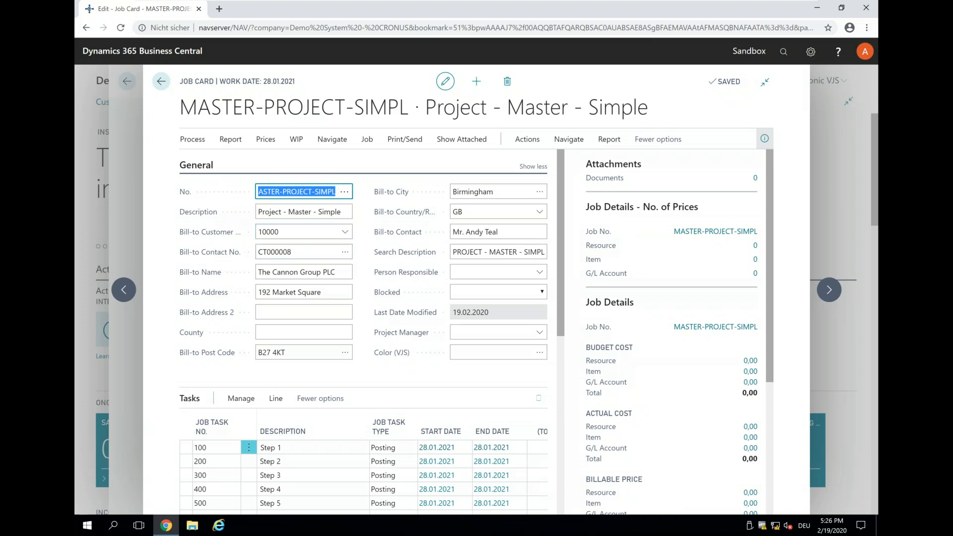
scroll(317, 300, down, 1)
click(318, 302)
scroll(319, 301, down, 1)
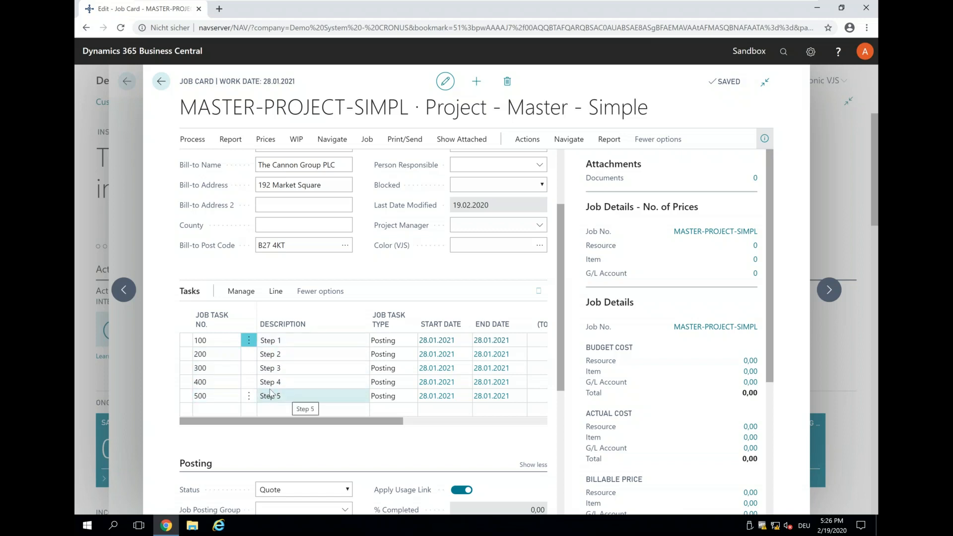
Step: View the job planning lines of task 100 (Step 1), examine the prefix of the resource number, and return to the job card
click(276, 294)
click(203, 312)
click(224, 332)
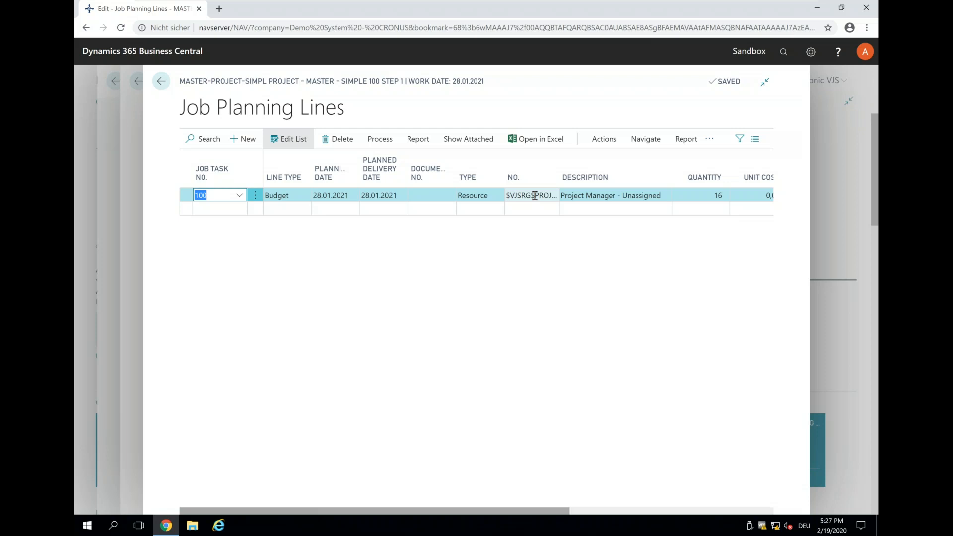
drag(534, 195, 506, 189)
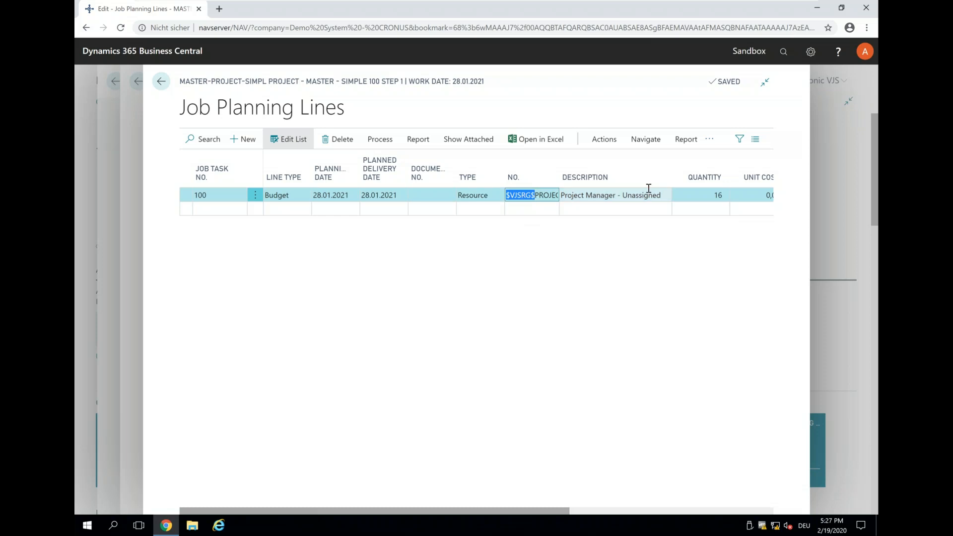
click(162, 81)
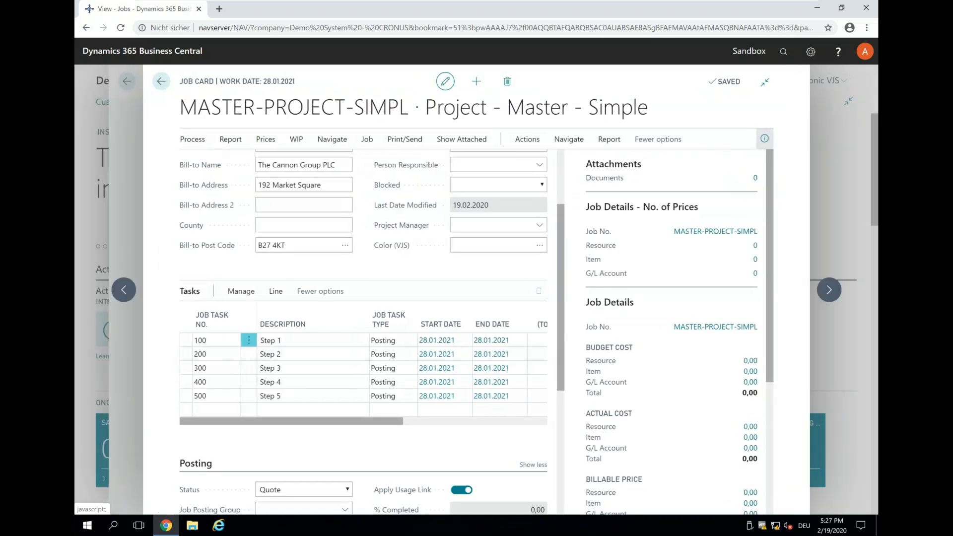
Step: Review the job planning lines for all tasks of MASTER-PROJECT-SIMPL and return to the job card
click(530, 145)
click(583, 146)
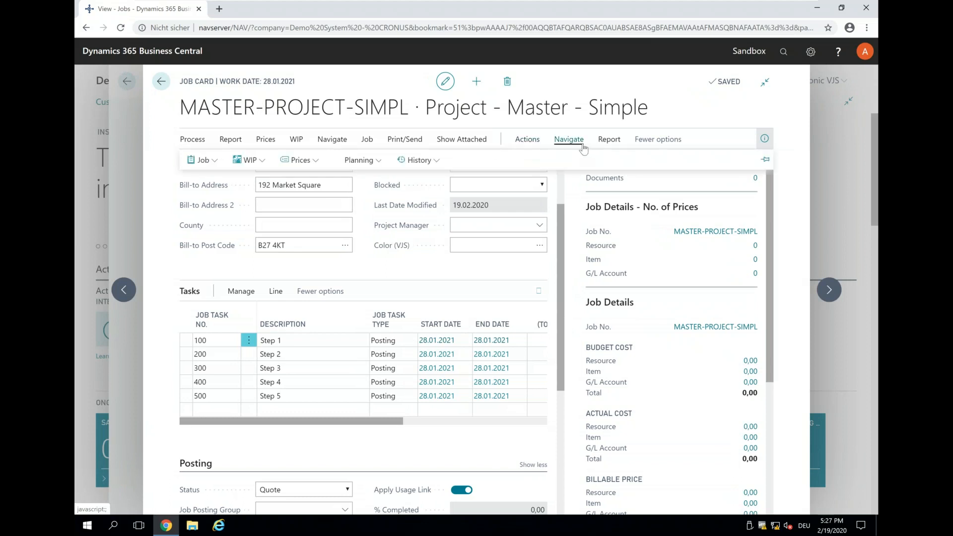
click(382, 166)
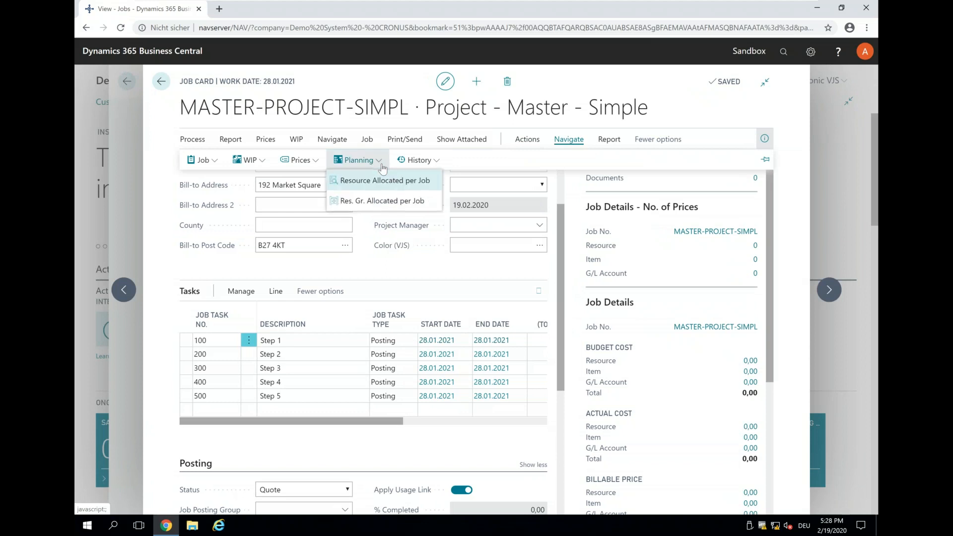
click(209, 162)
click(214, 182)
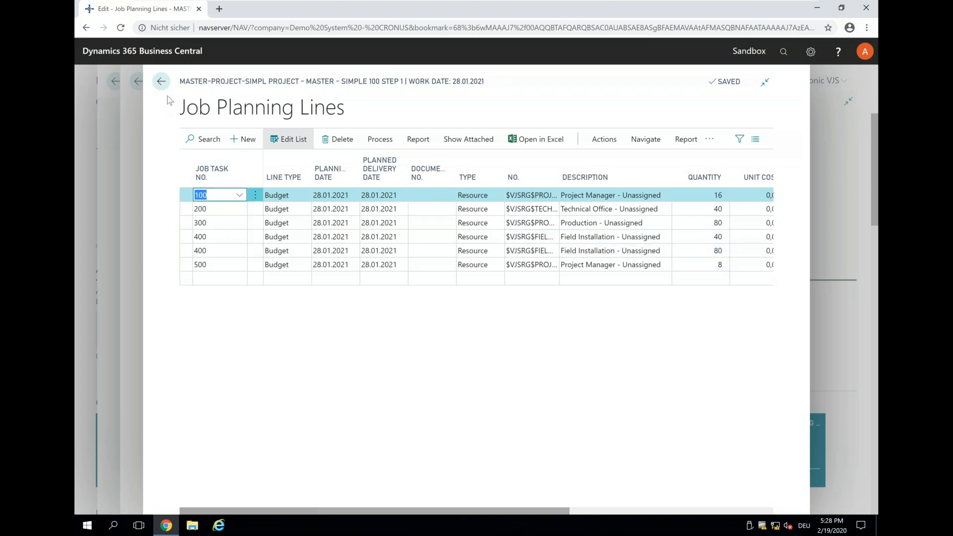
click(161, 81)
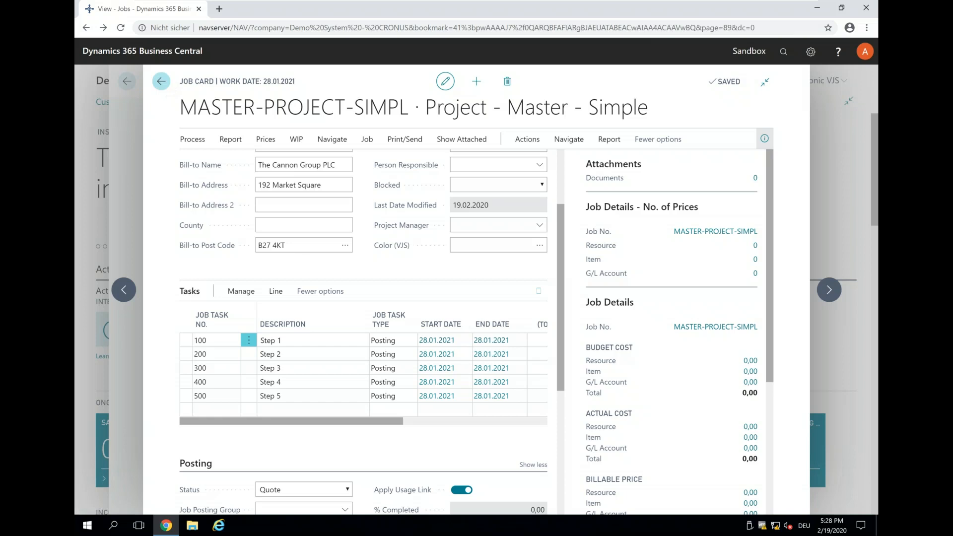
Step: Leave the job card and jobs list, and open the Visual Jobs Scheduler from the home page
click(162, 82)
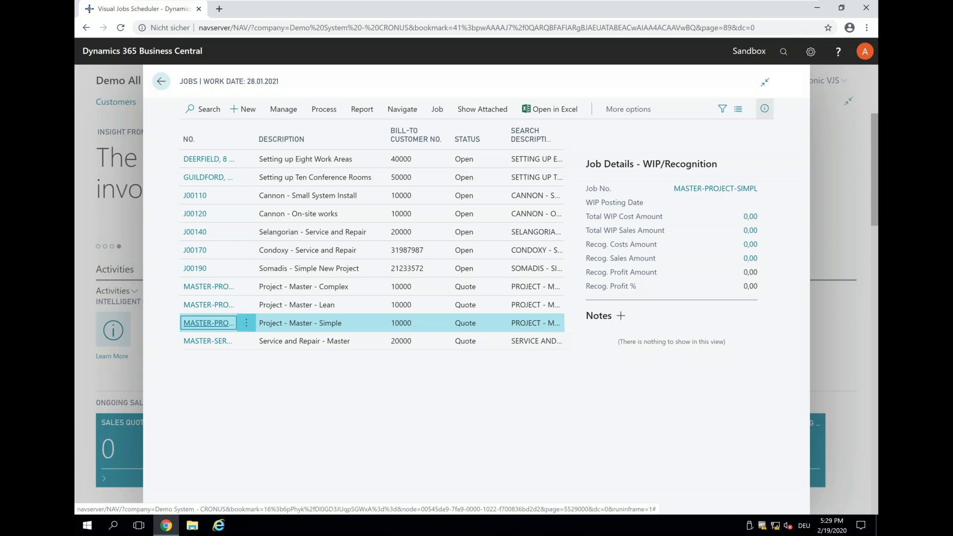
click(160, 83)
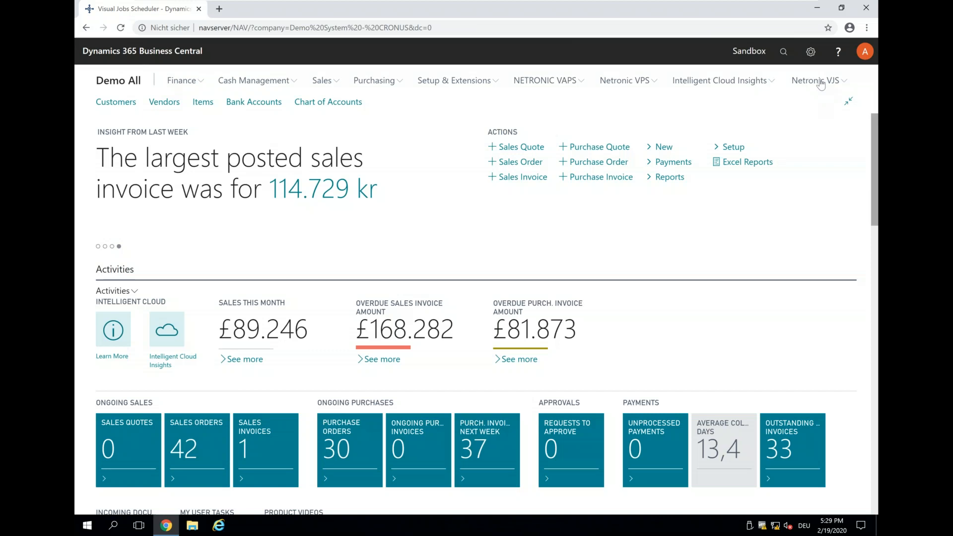
click(820, 82)
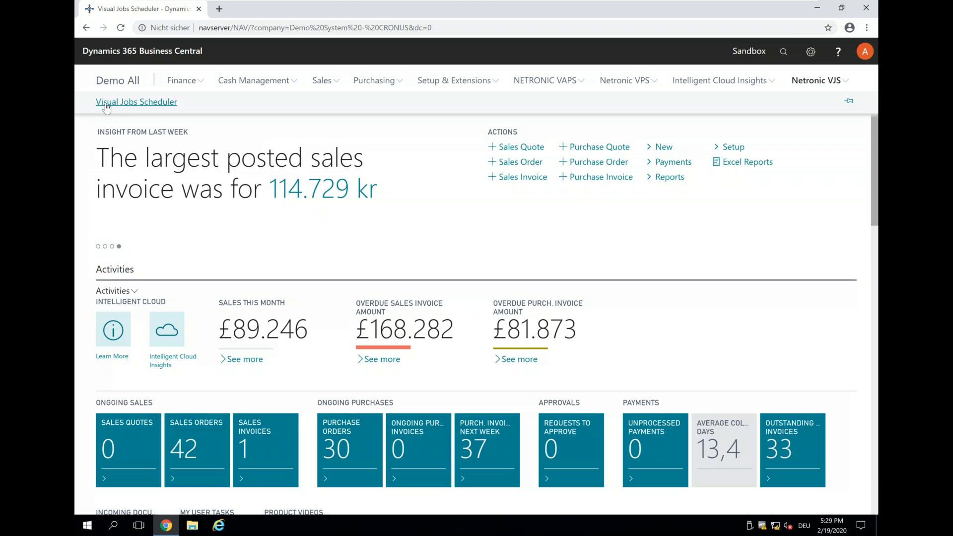
click(105, 104)
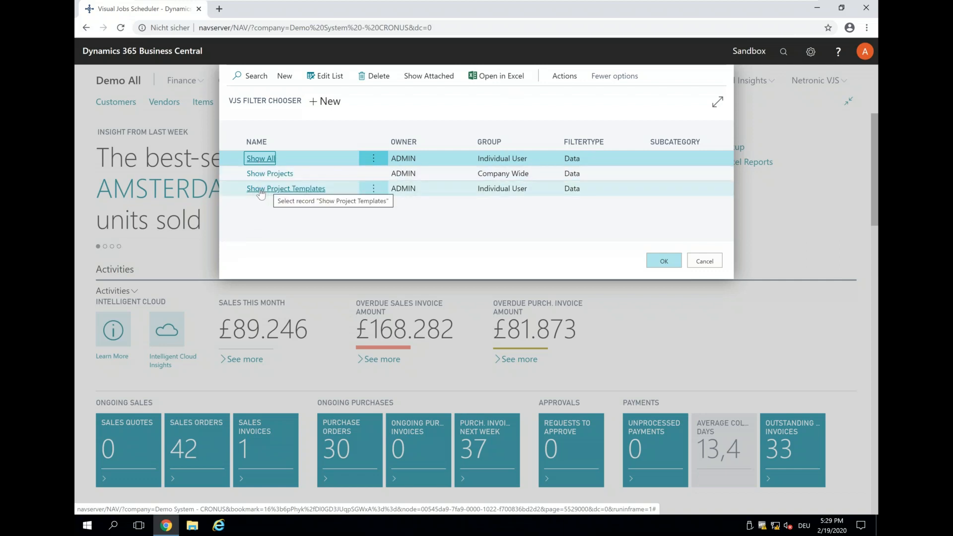
Step: Inspect the job number criteria of the Show Project Templates filter and close it without changes
click(432, 190)
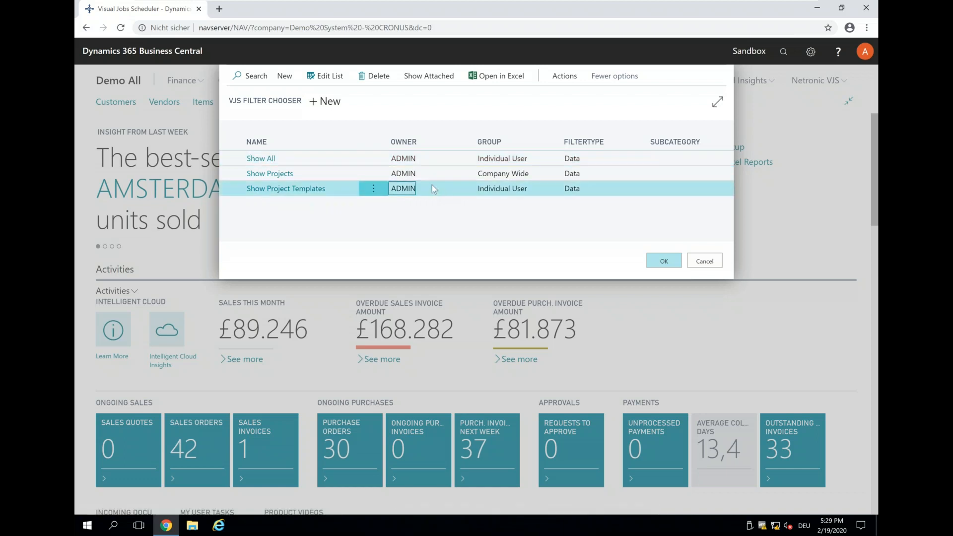
click(564, 77)
click(254, 96)
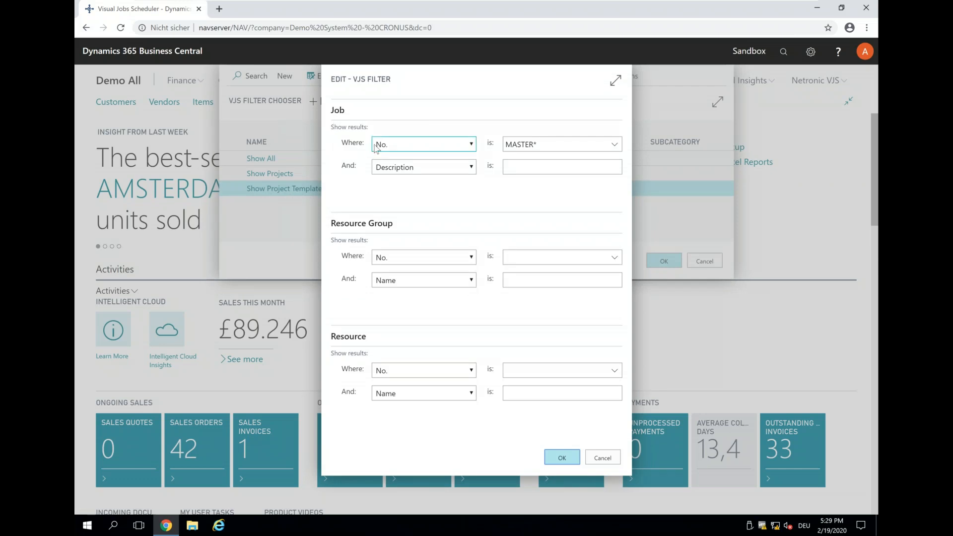
click(541, 144)
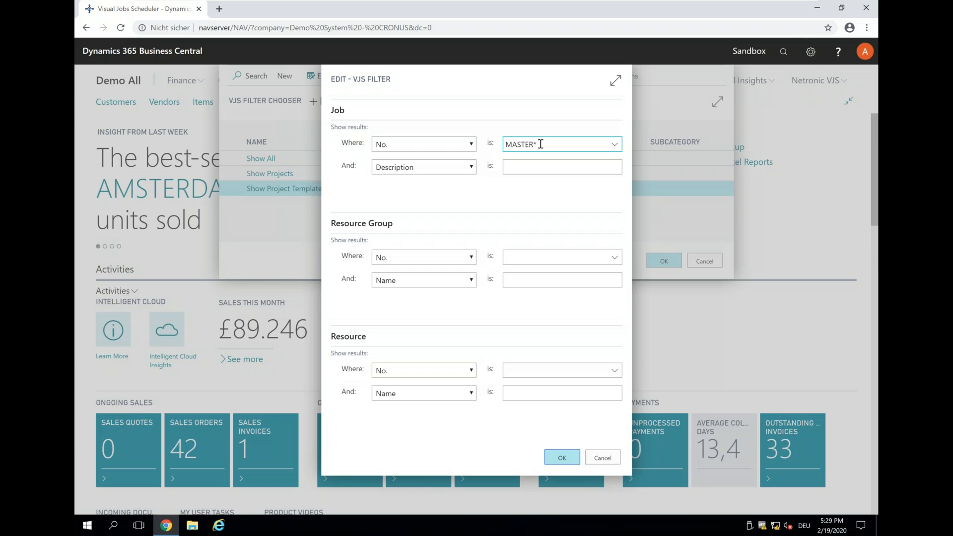
click(597, 465)
Step: Inspect the job number criteria of the Show Projects filter and close it without changes
click(589, 175)
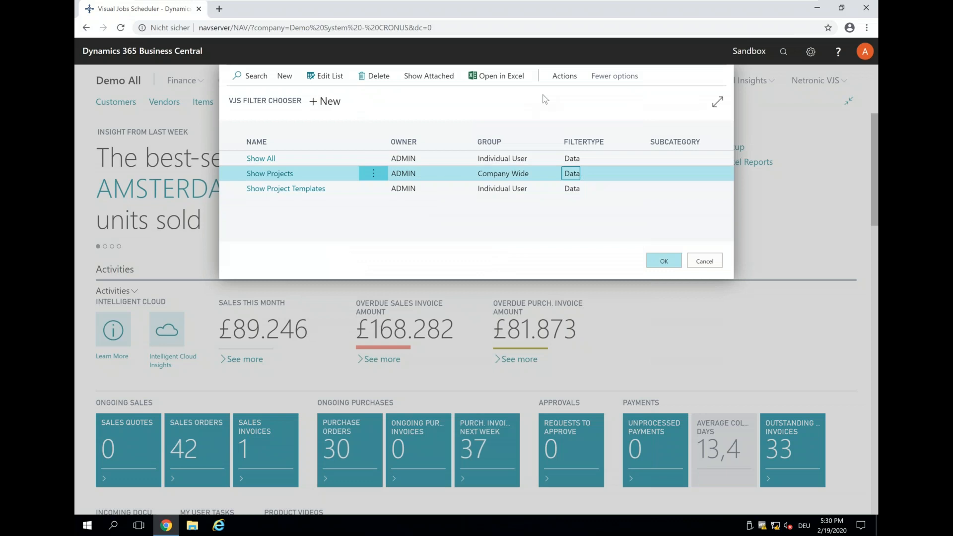
click(565, 80)
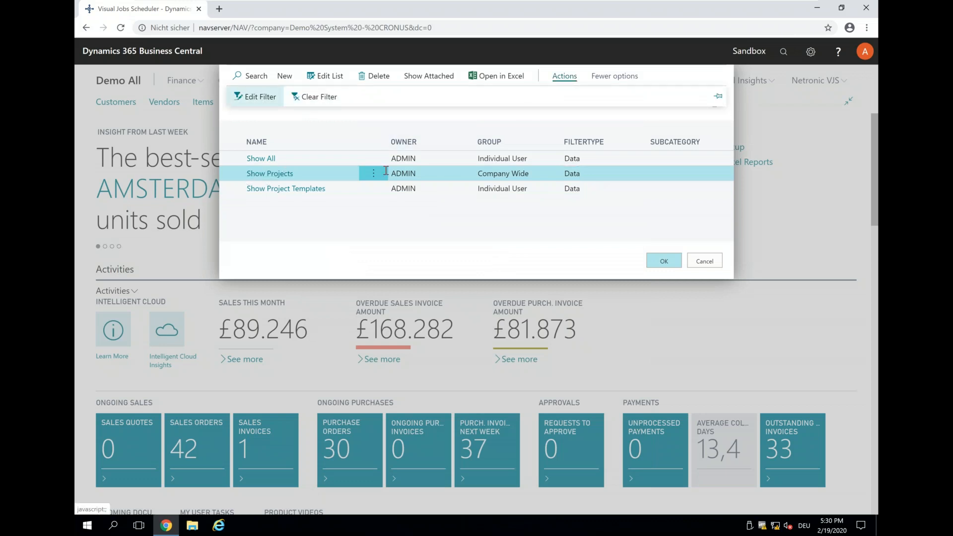
double_click(386, 171)
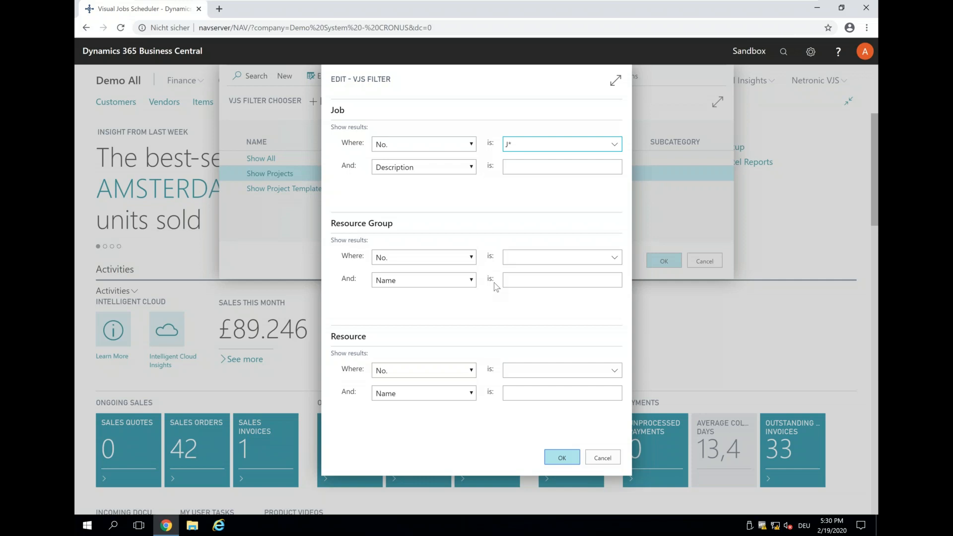
click(603, 459)
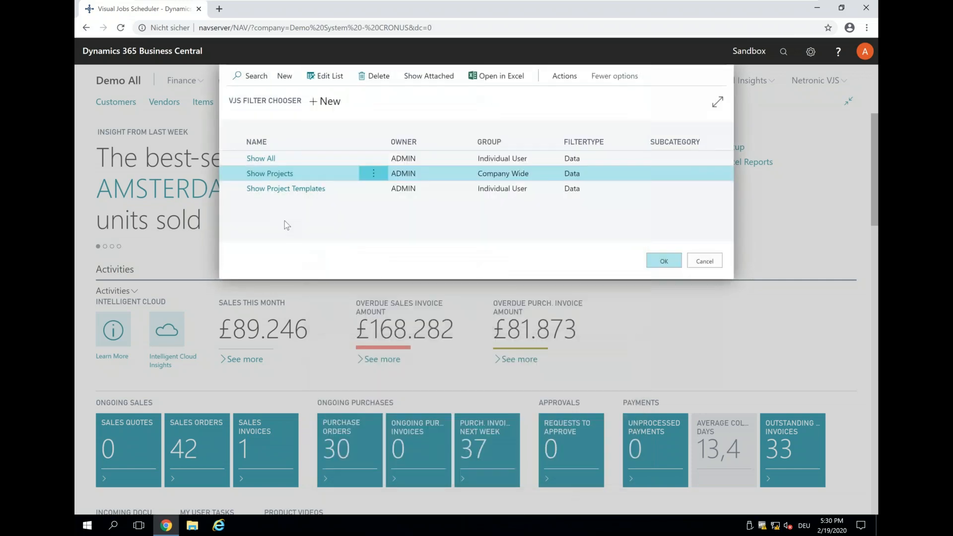
Step: Load the scheduler with the Show Project Templates filter and check the job card of the MASTER-PROJECT-SIMPL bar
click(266, 191)
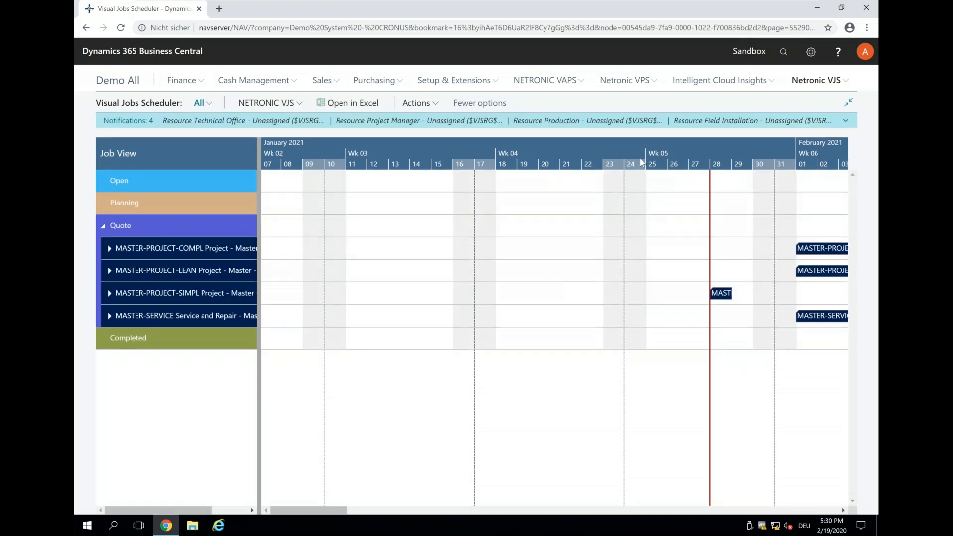
scroll(622, 150, down, 1)
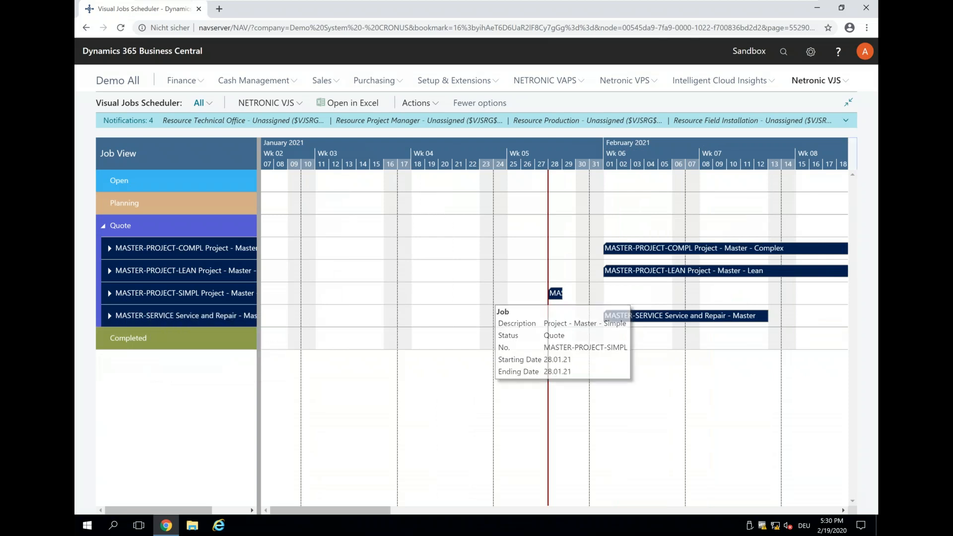
double_click(554, 293)
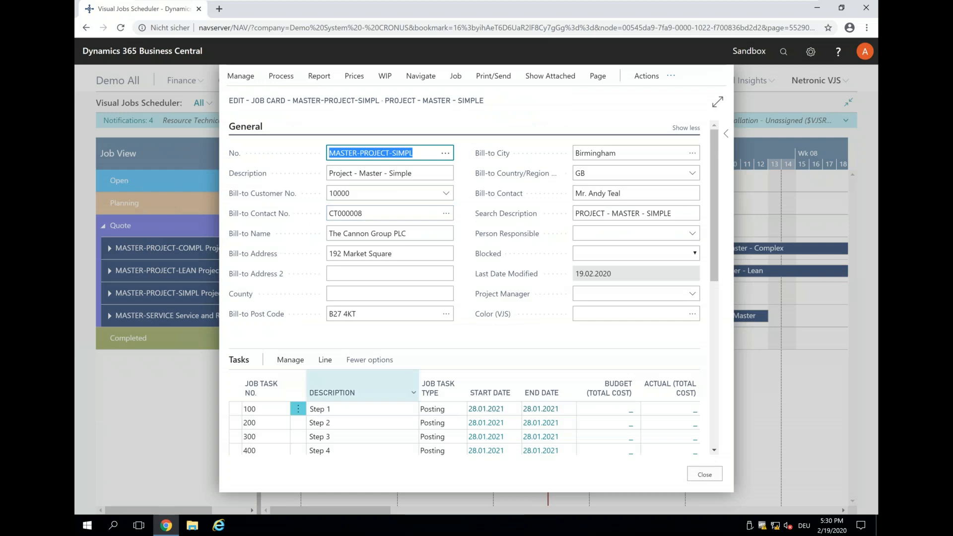
click(706, 478)
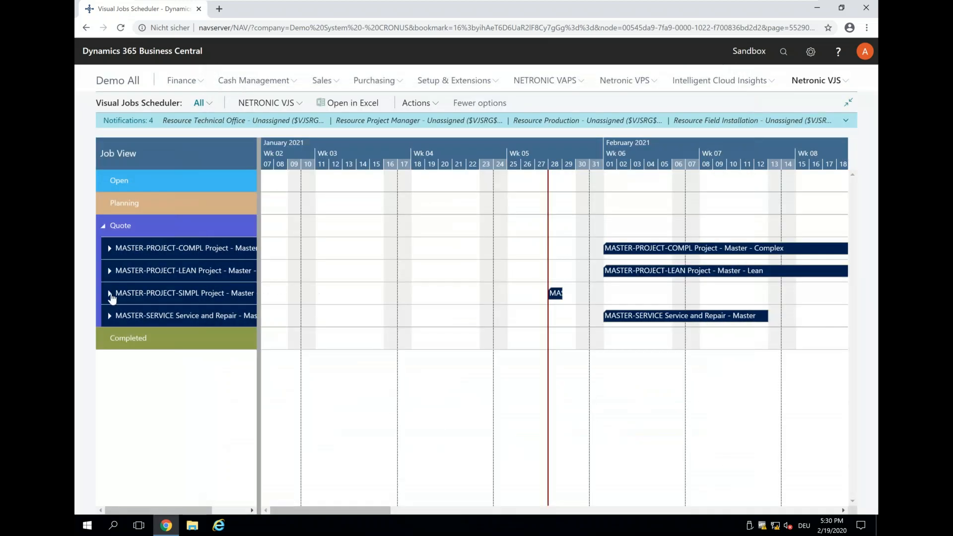
Step: Expand MASTER-PROJECT-SIMPL down to the Project Manager budget line of Step 1 and examine its bar on the timeline
click(110, 294)
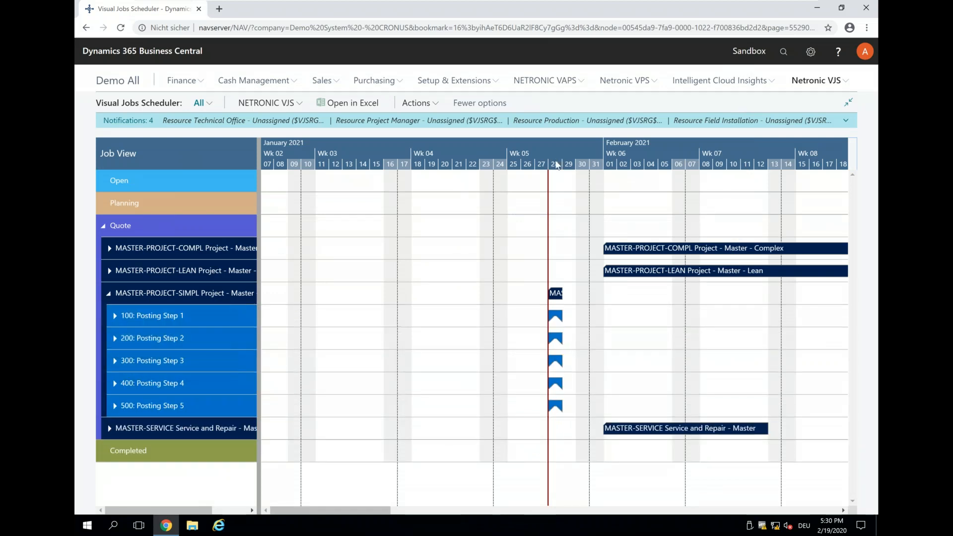
scroll(564, 147, up, 3)
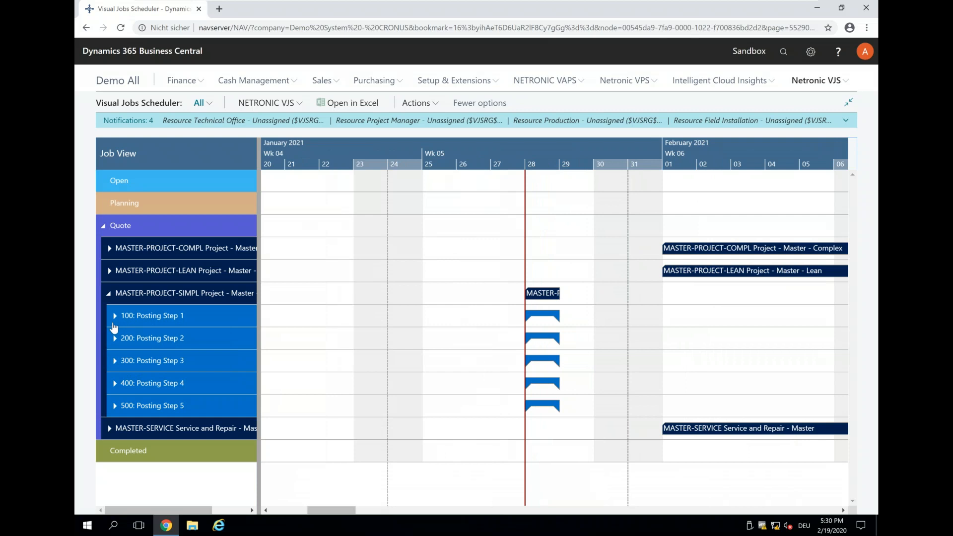
click(114, 325)
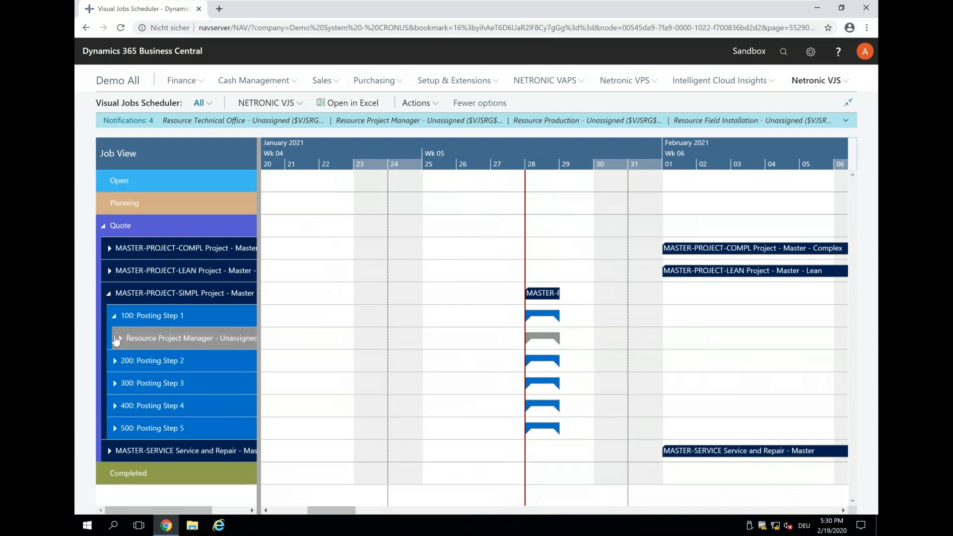
click(119, 339)
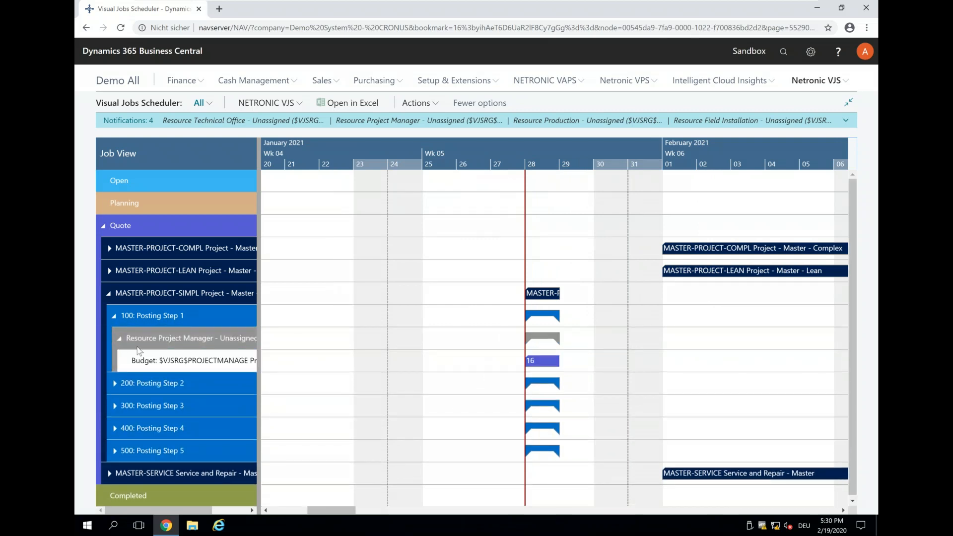
mouse_move(138, 350)
mouse_move(383, 430)
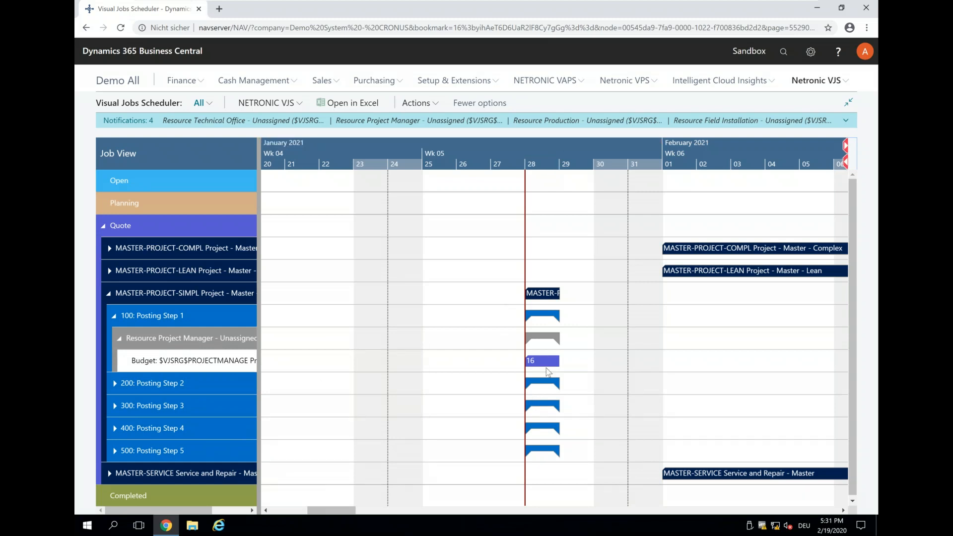
mouse_move(537, 361)
mouse_move(157, 363)
Step: Enable the Calculate Job Planning option in the scheduler's company setup and close the settings
click(435, 105)
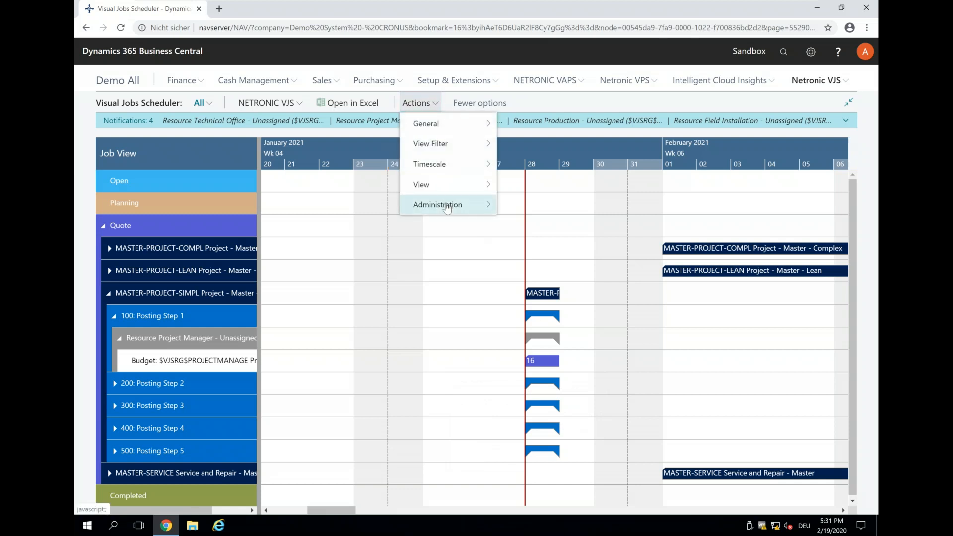
mouse_move(453, 204)
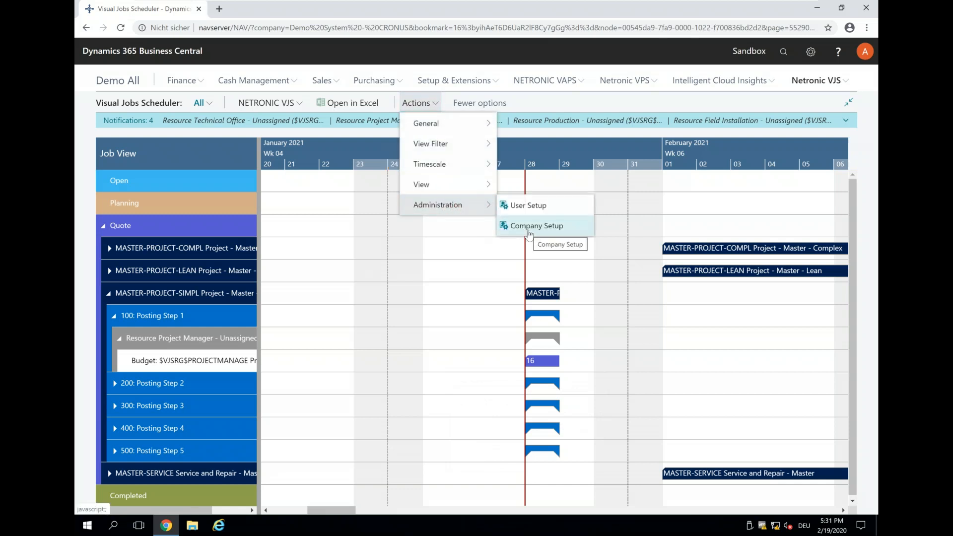
click(527, 225)
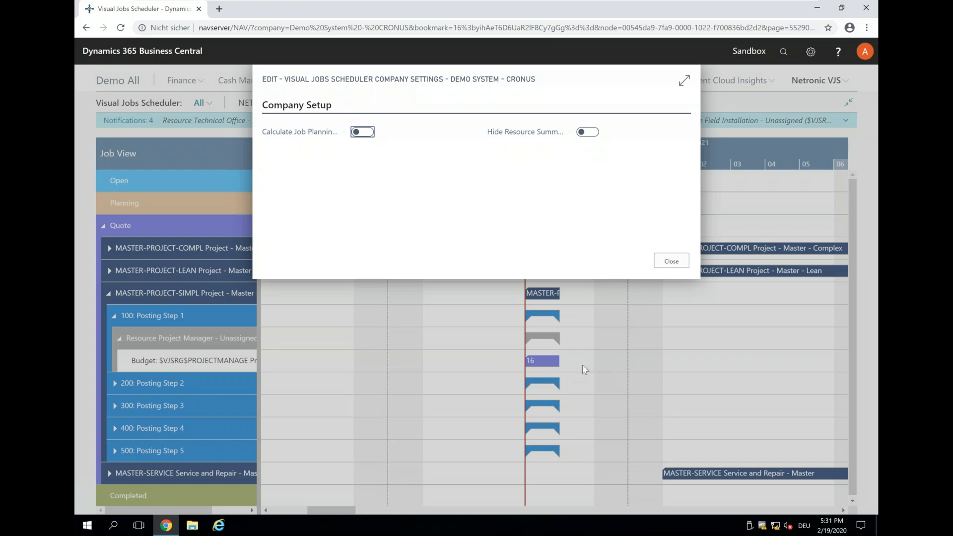
click(368, 137)
click(669, 265)
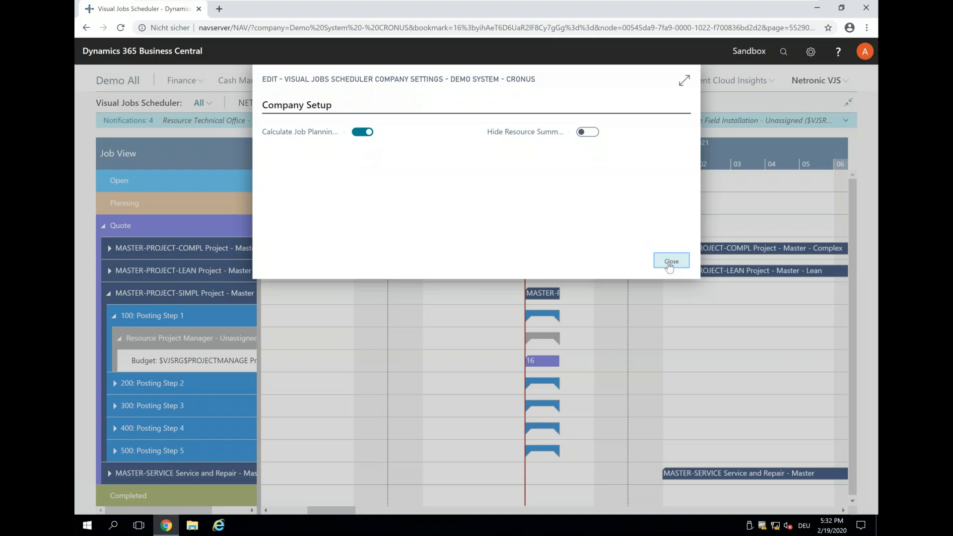
Step: Close the company settings, expand Posting Step 2 down to its Technical Office budget line and examine the template's row levels and bars
click(670, 265)
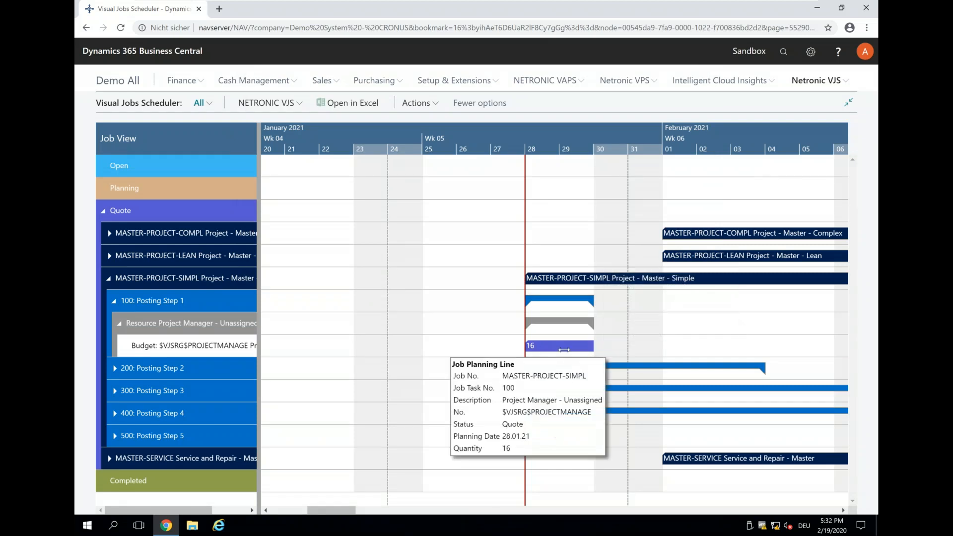
mouse_move(167, 351)
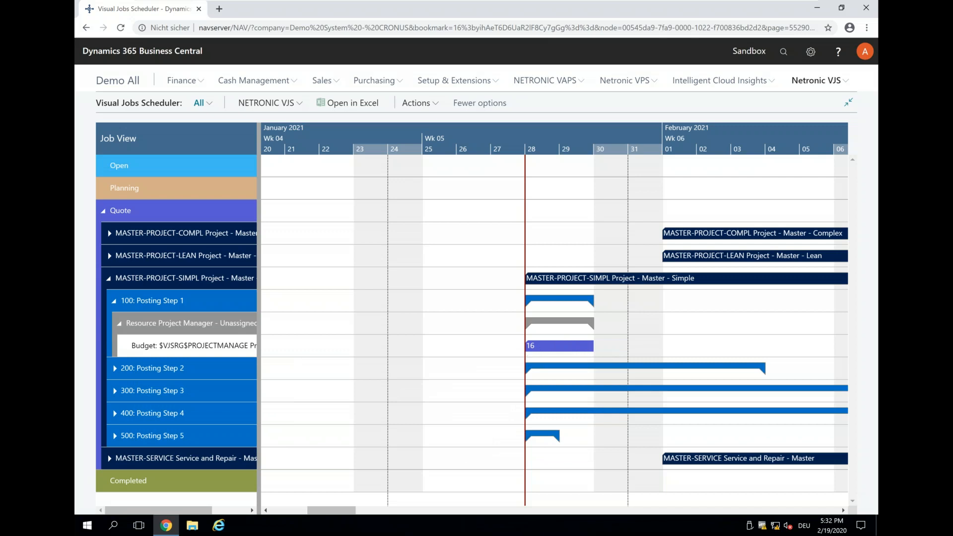
click(116, 370)
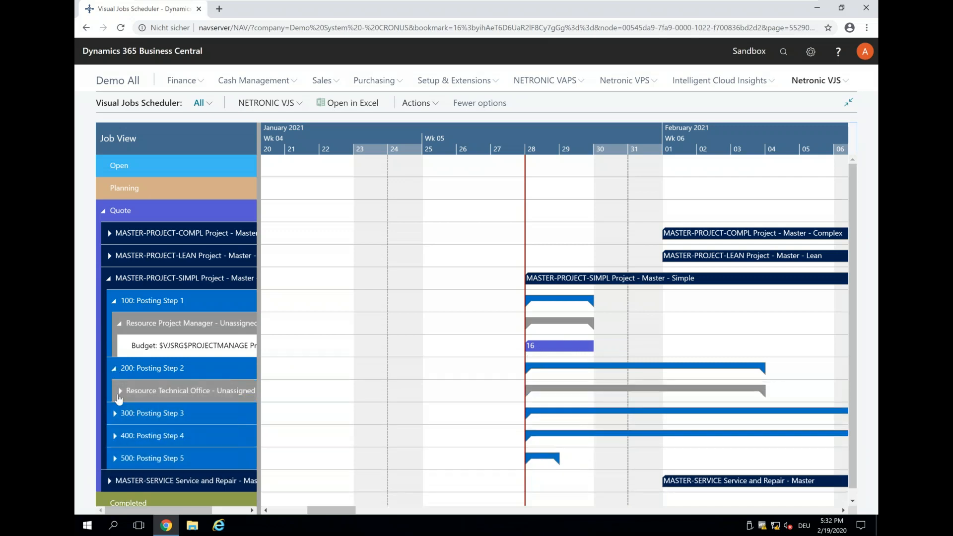
click(119, 392)
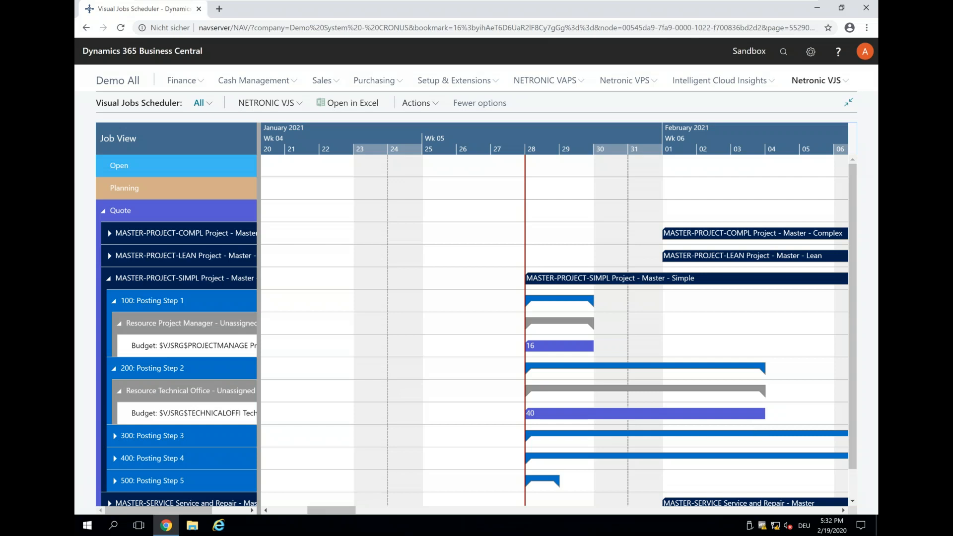
mouse_move(119, 287)
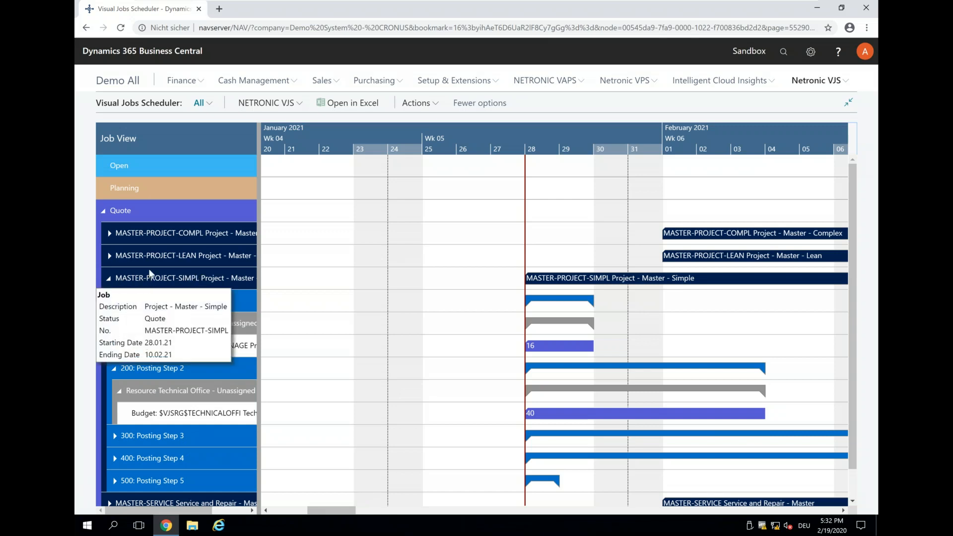
mouse_move(166, 304)
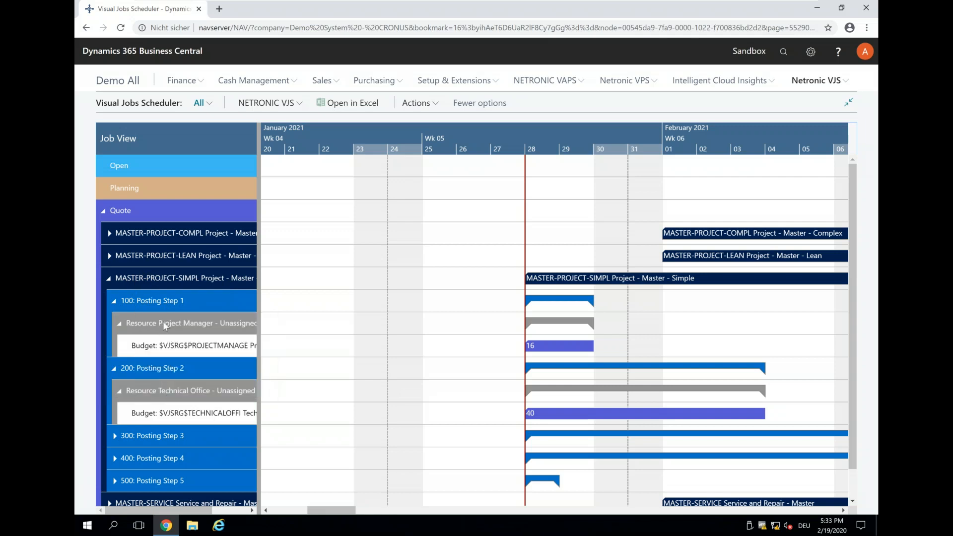
mouse_move(174, 325)
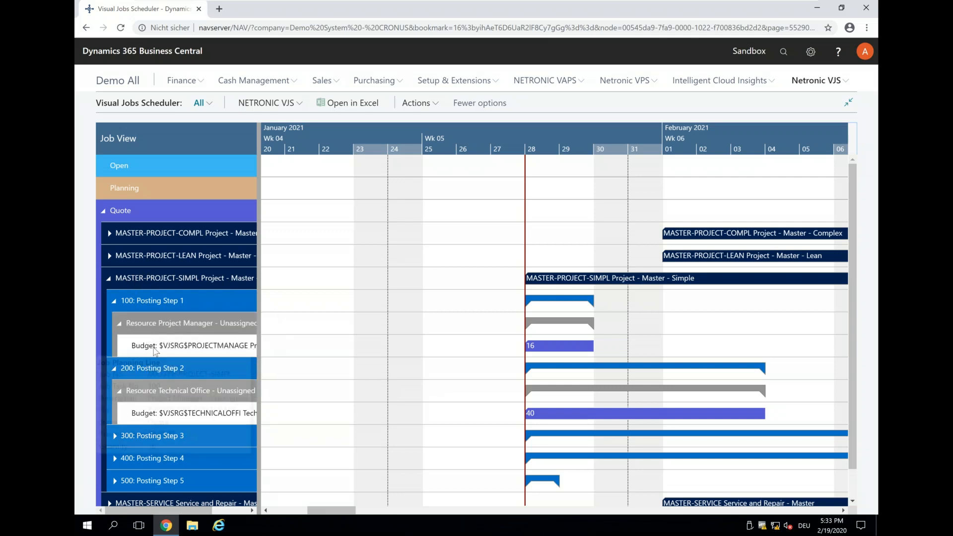
mouse_move(214, 356)
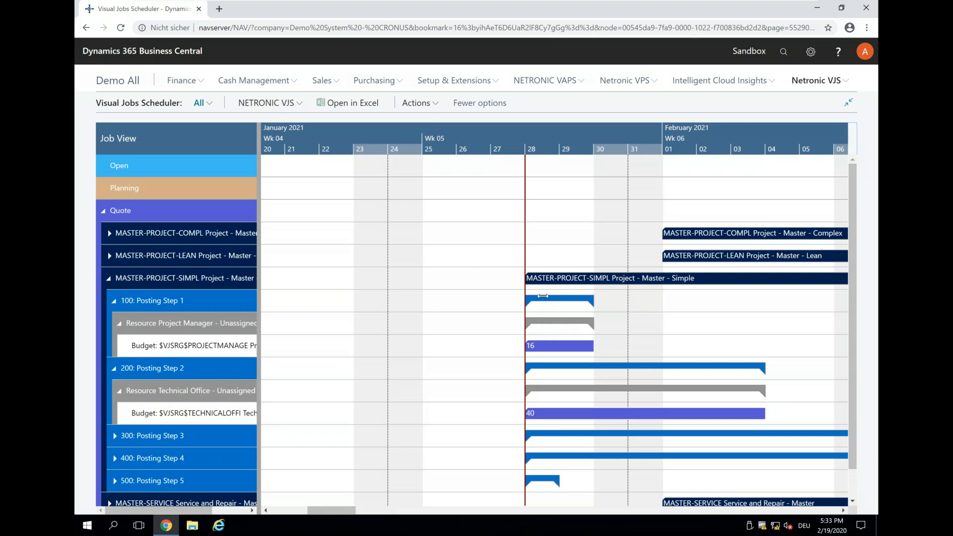
mouse_move(543, 298)
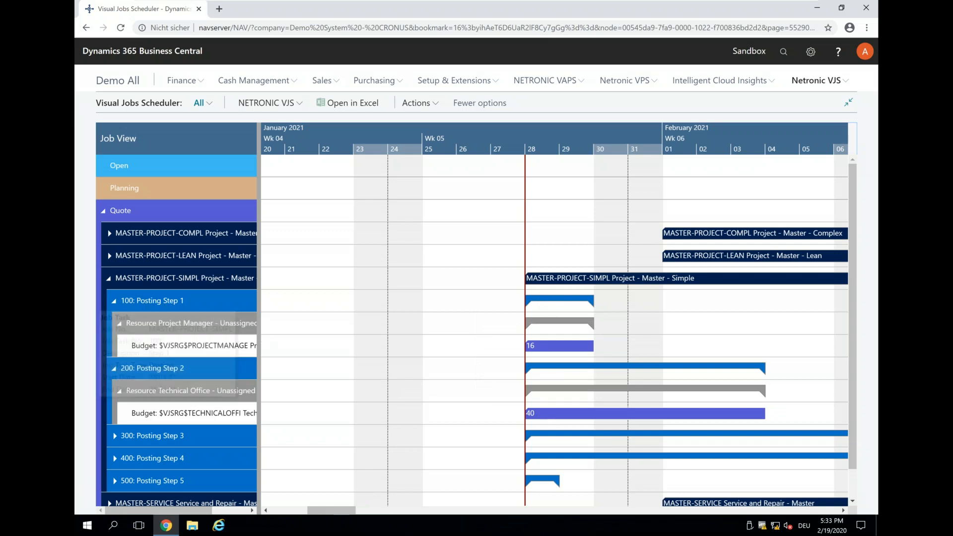
mouse_move(532, 322)
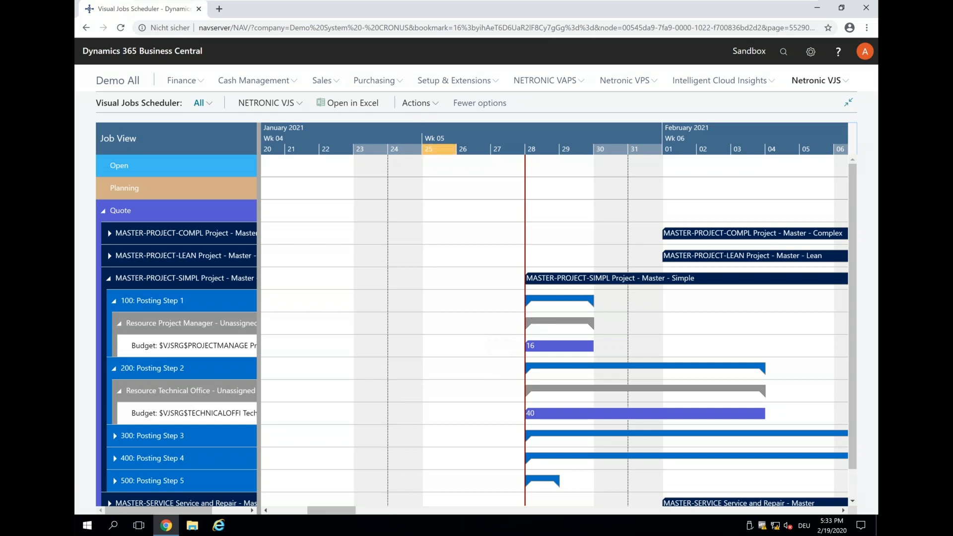
Step: Enable the Hide Resource Summary option in the scheduler's company setup and close the settings
click(433, 109)
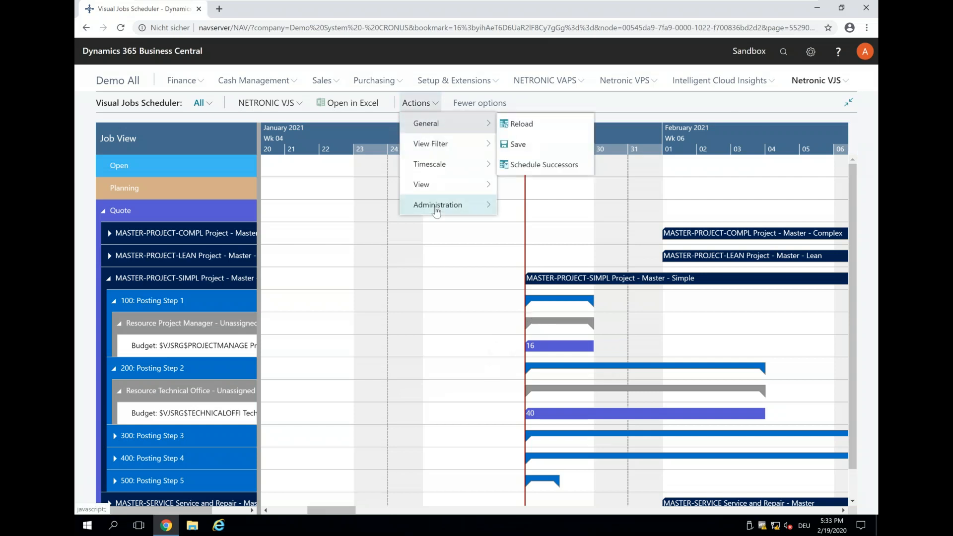
mouse_move(447, 204)
click(517, 230)
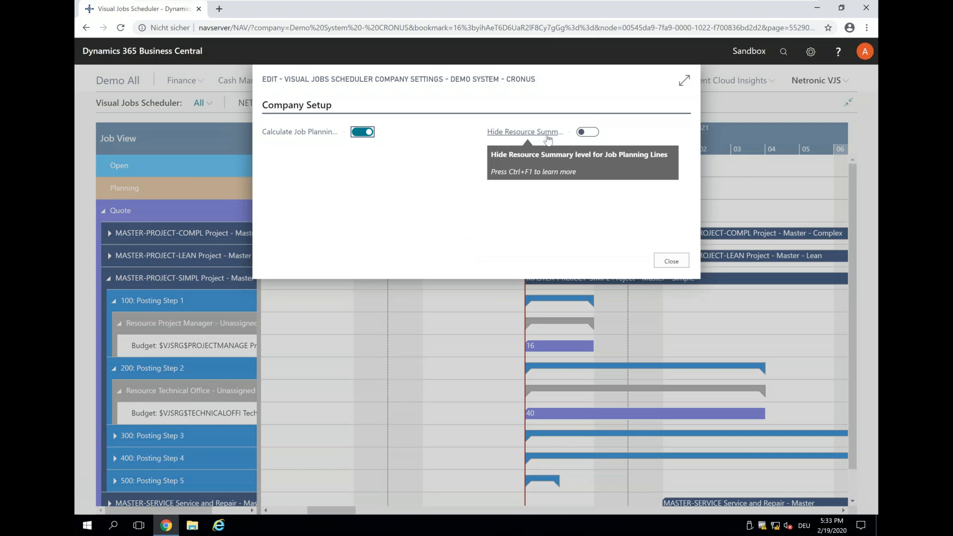
click(588, 133)
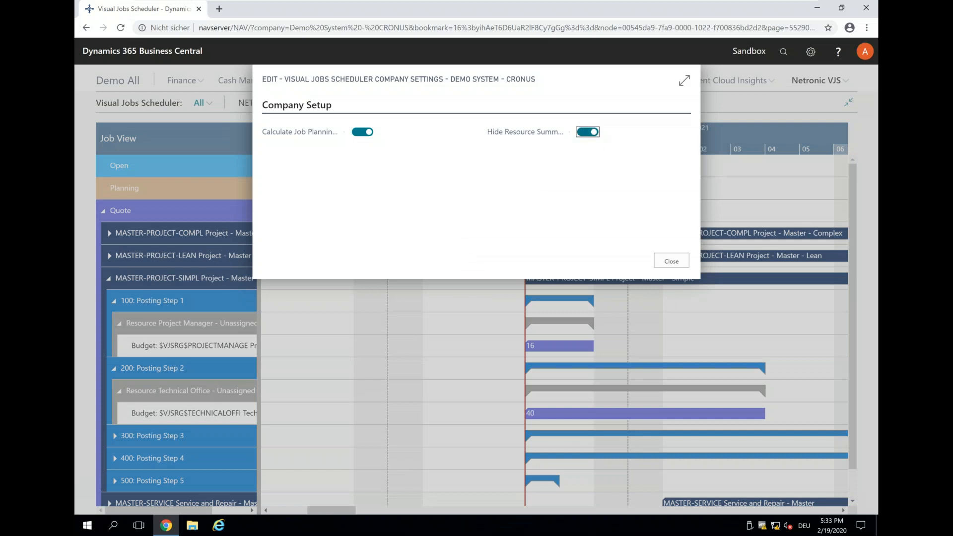
click(673, 261)
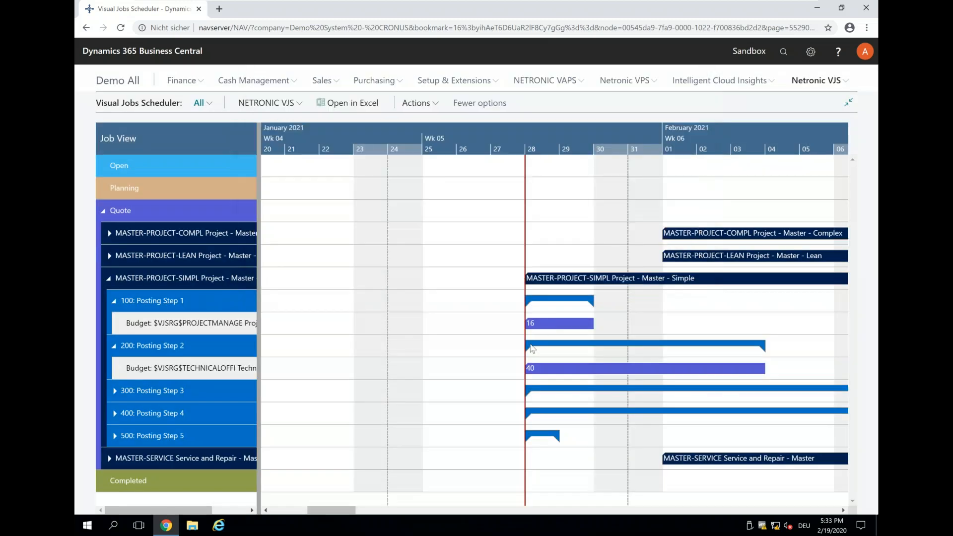
Step: Reschedule the MASTER-PROJECT-SIMPL tasks so Step 2 starts in week 06, Step 3 in week 07, Step 4 in week 09 and Step 5 in week 11
scroll(557, 139, down, 3)
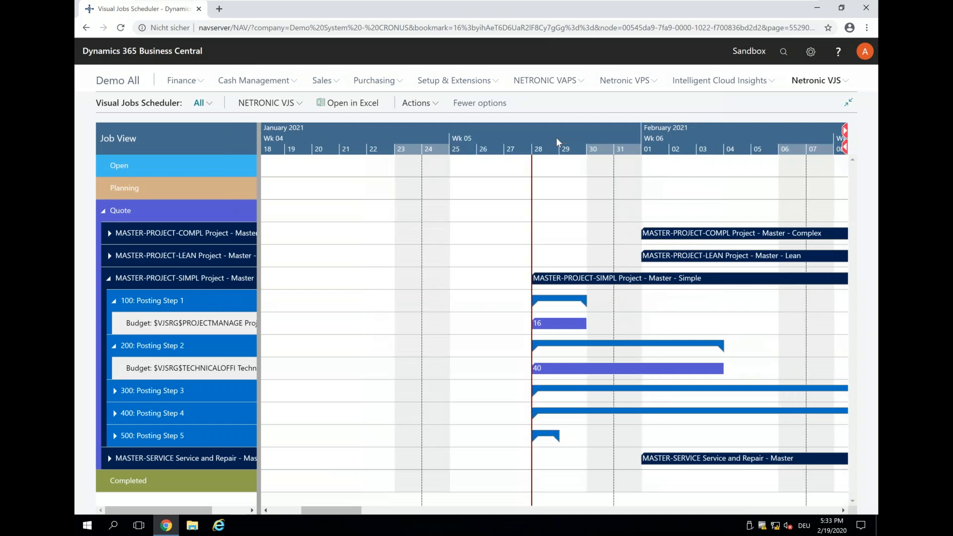
scroll(556, 141, down, 2)
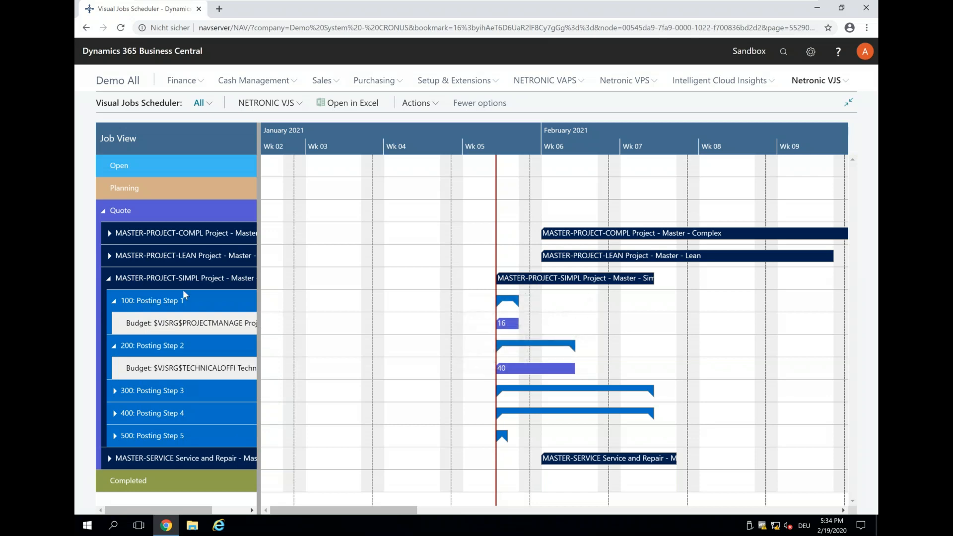
drag(503, 346, 561, 347)
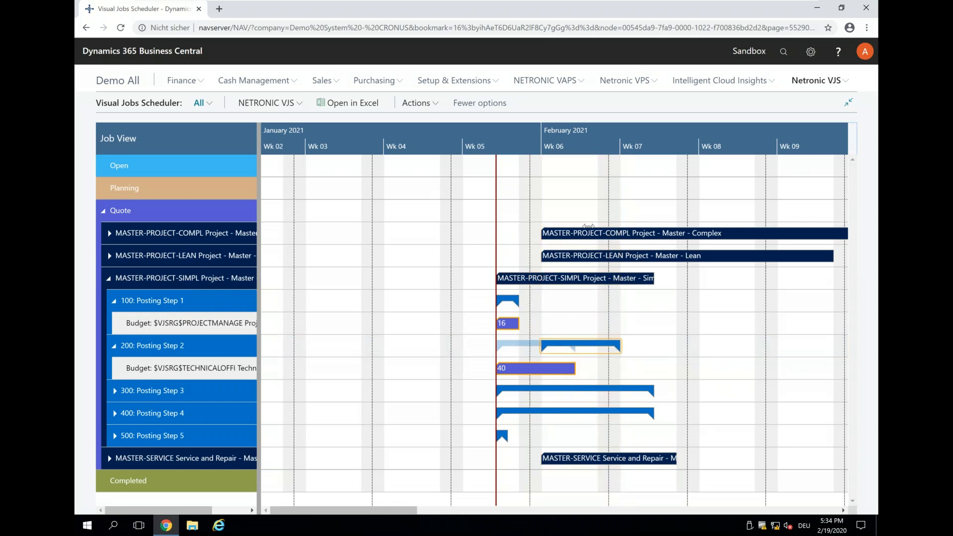
scroll(545, 143, down, 3)
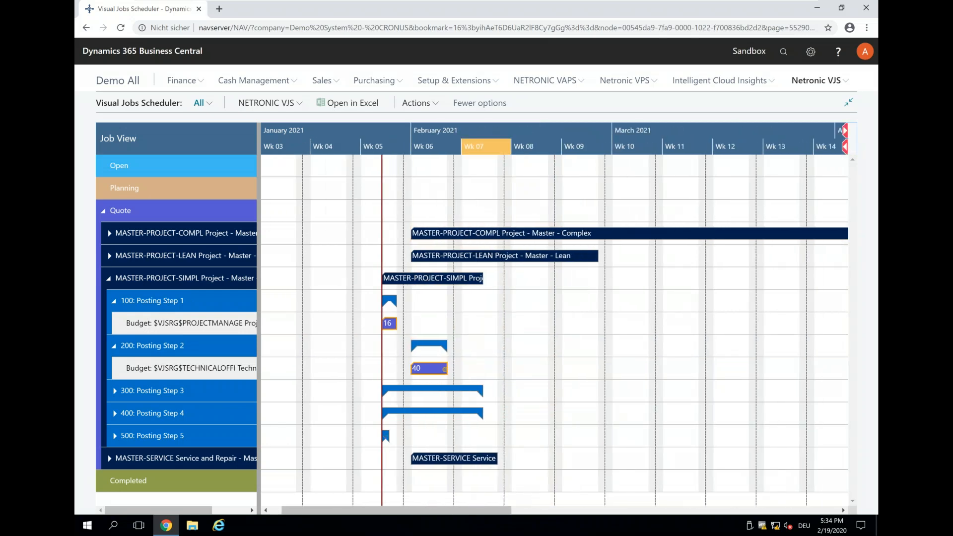
drag(427, 385, 660, 441)
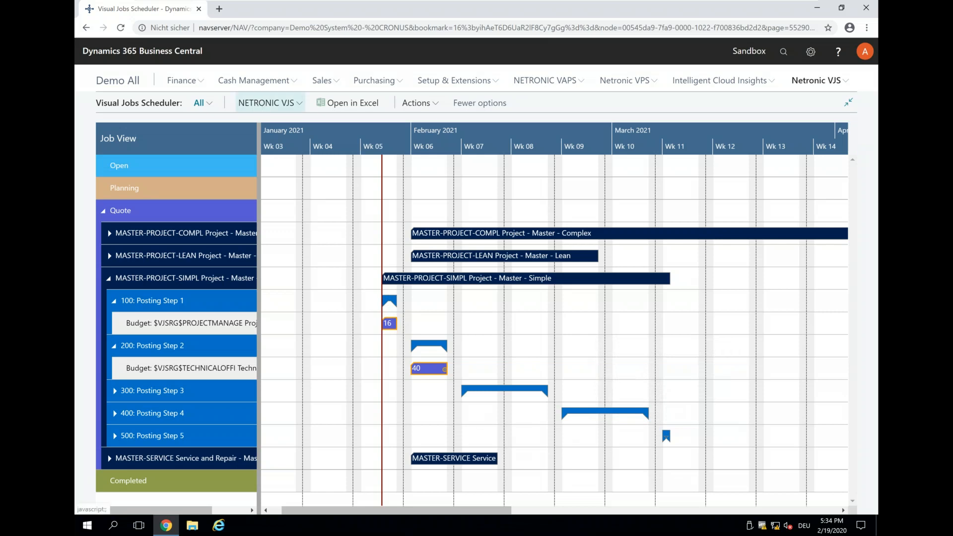
Step: Save the rescheduled template in the Visual Jobs Scheduler and acknowledge the message
click(259, 106)
click(257, 143)
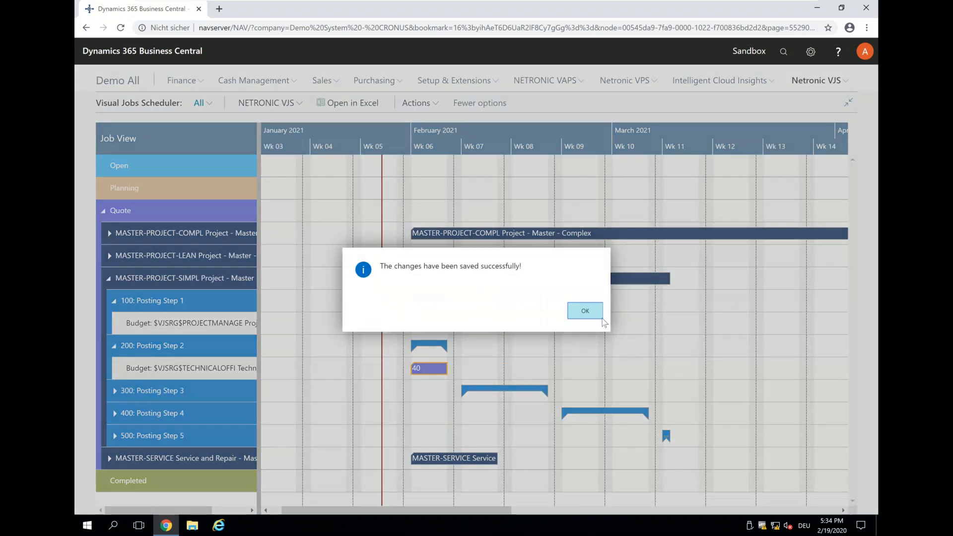
key(Return)
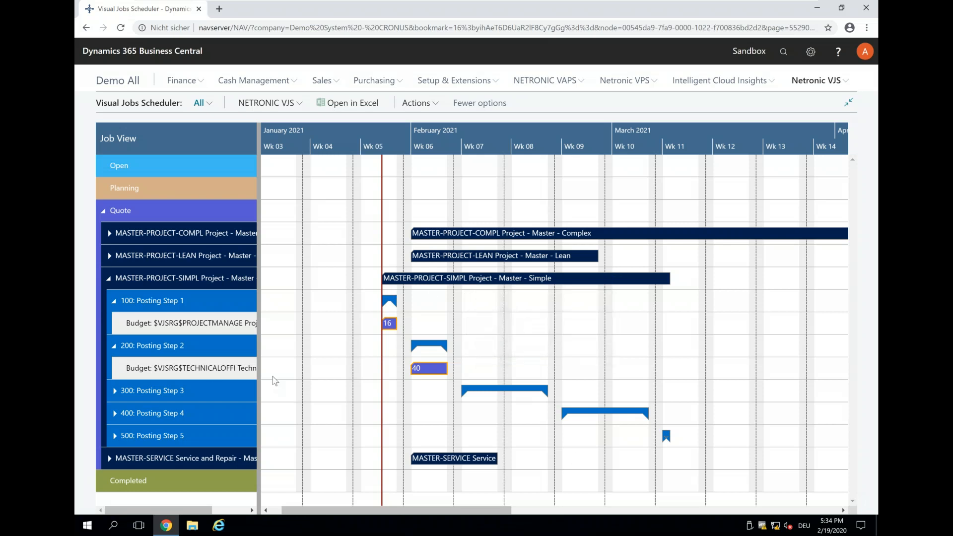
mouse_move(189, 383)
mouse_move(564, 464)
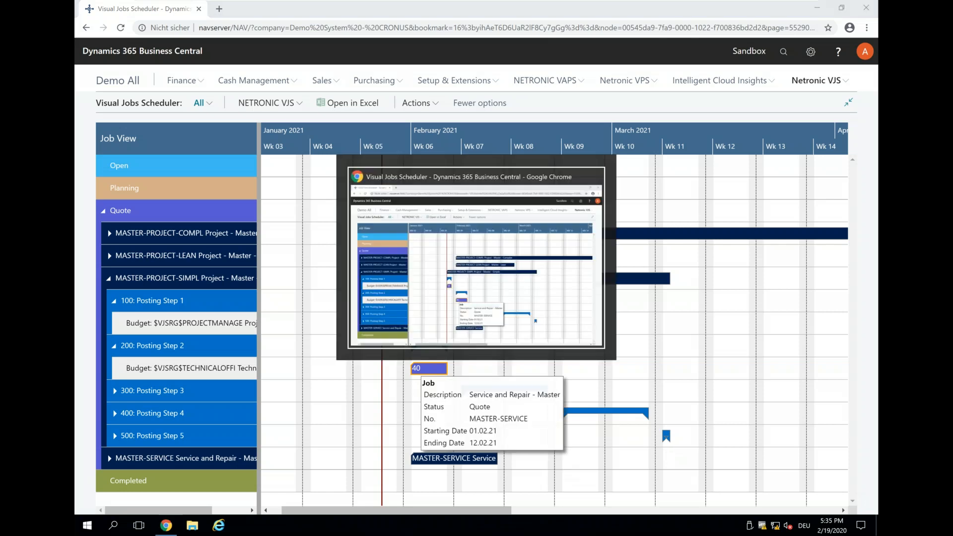
Step: Switch to the PowerPoint webinar presentation, start the slide show at slide 13 and advance to the slide on working with new jobs
mouse_move(636, 13)
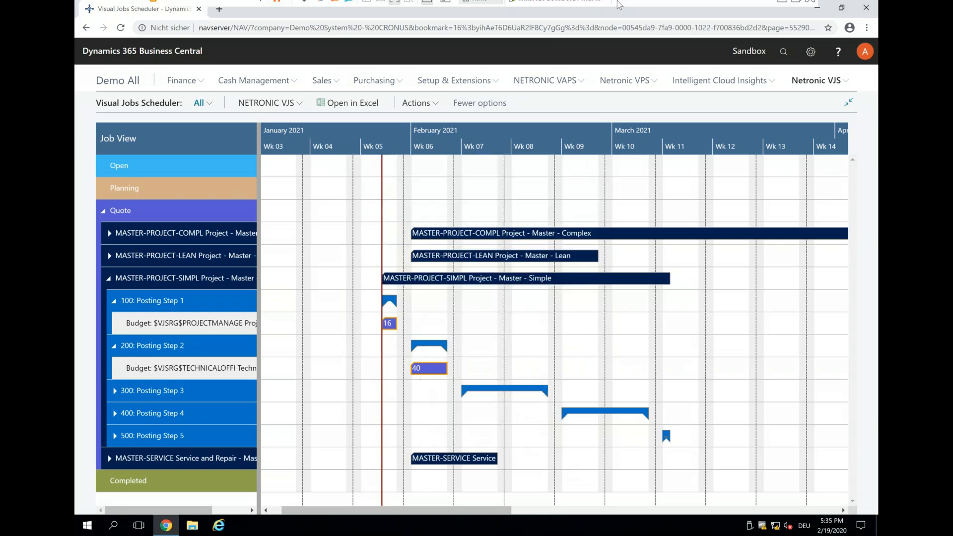
click(782, 9)
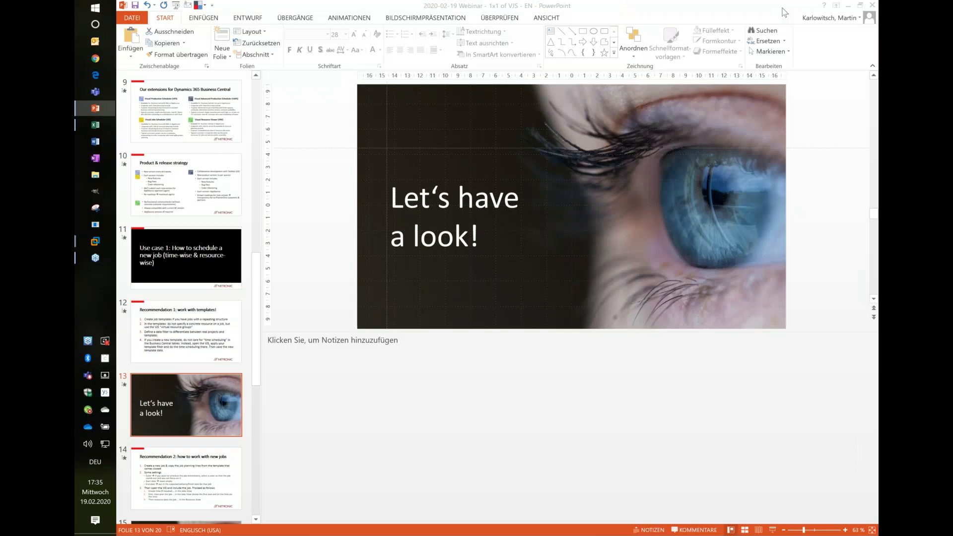
click(729, 502)
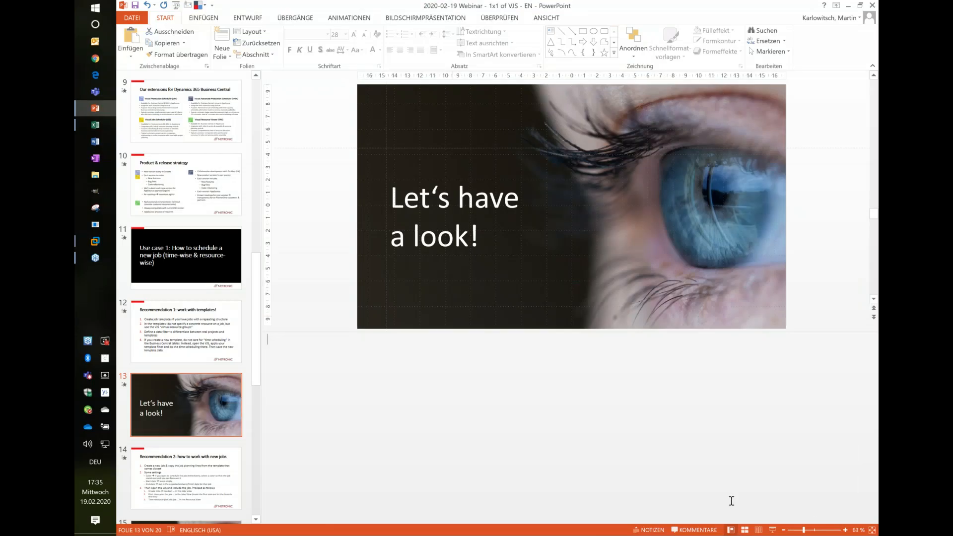
click(773, 529)
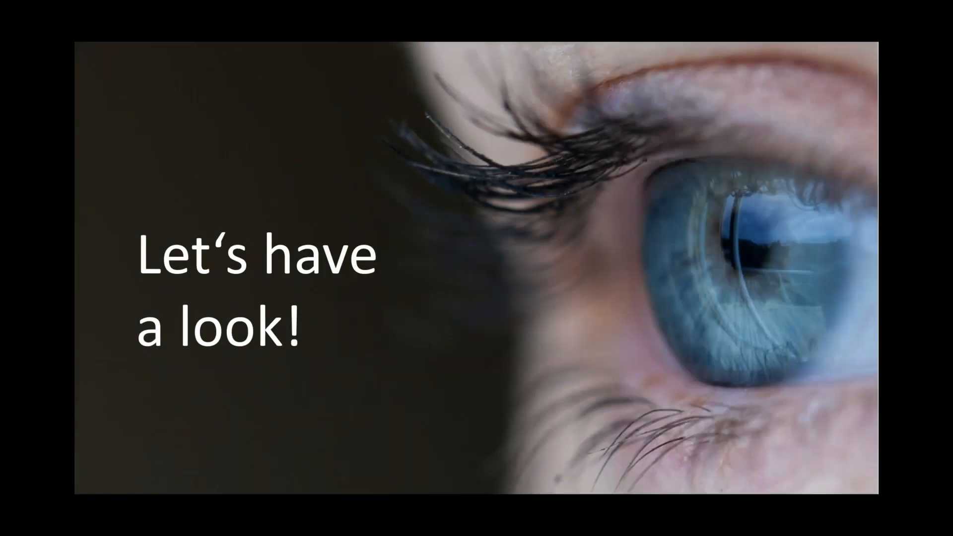
key(Right)
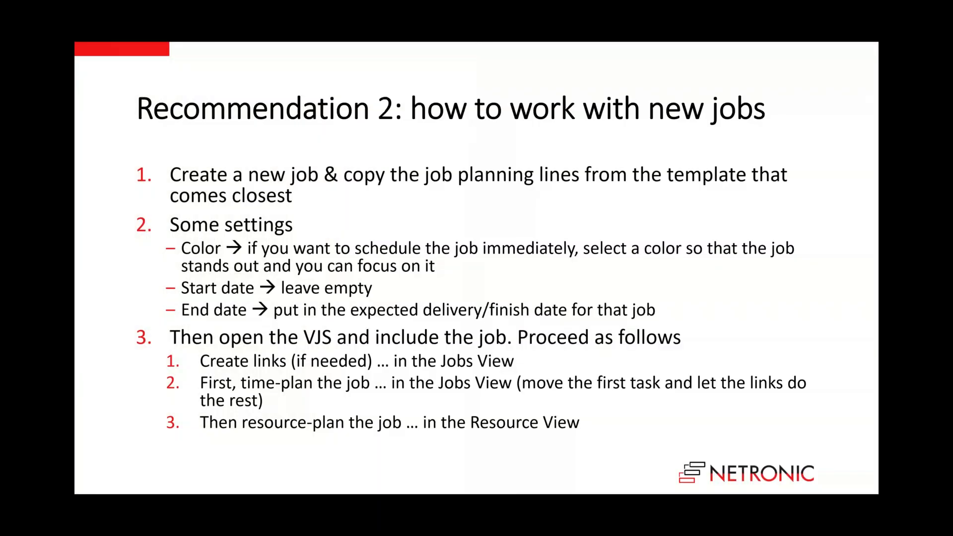
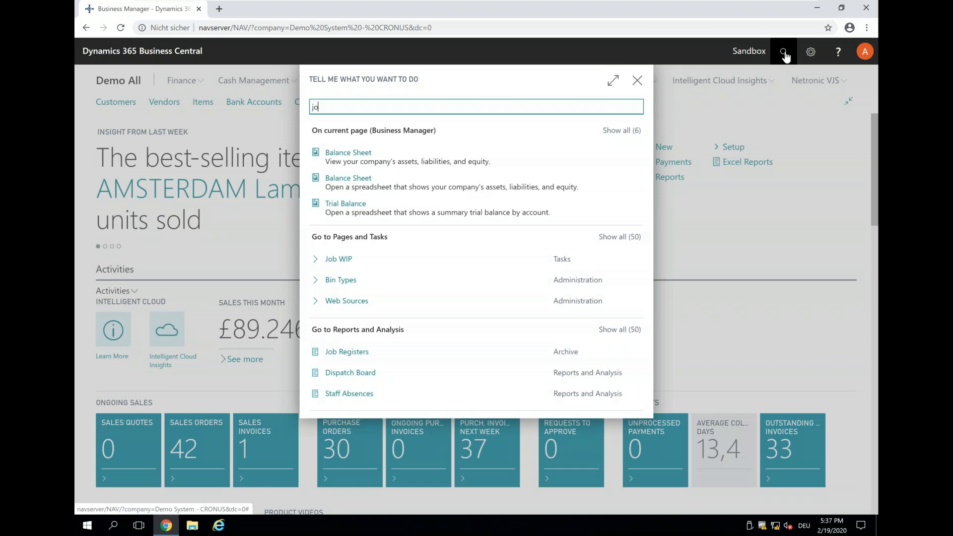
Step: Open the Jobs list and create a new job with the description "My new job"
key(Return)
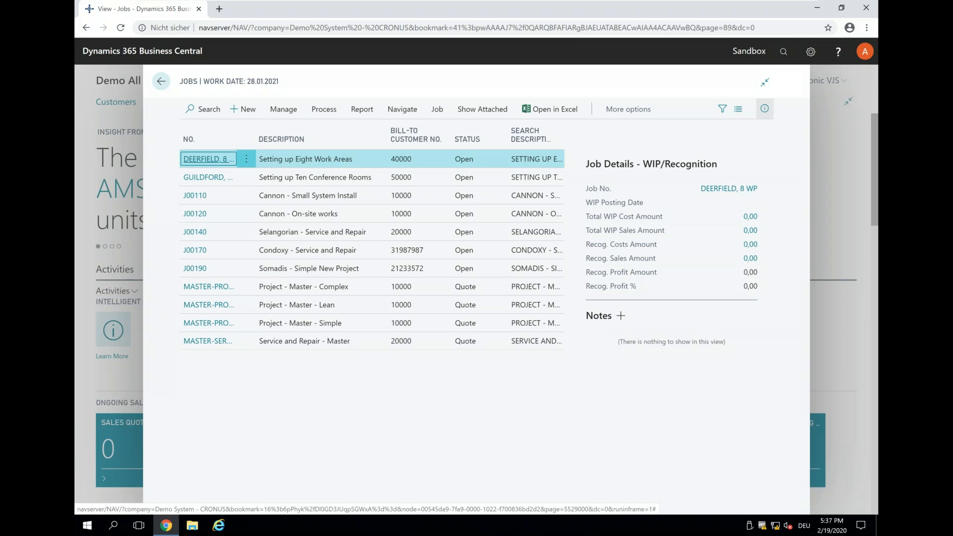
click(244, 114)
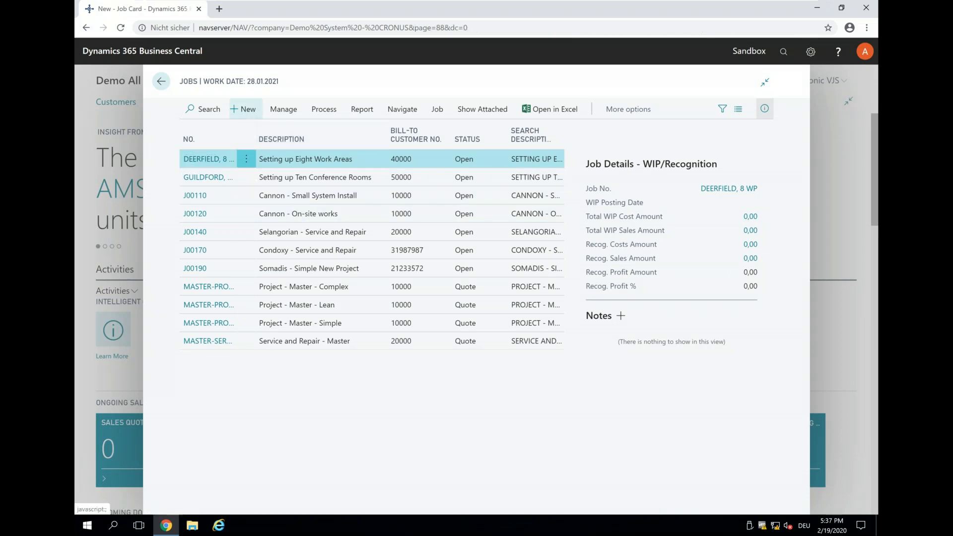
key(Tab)
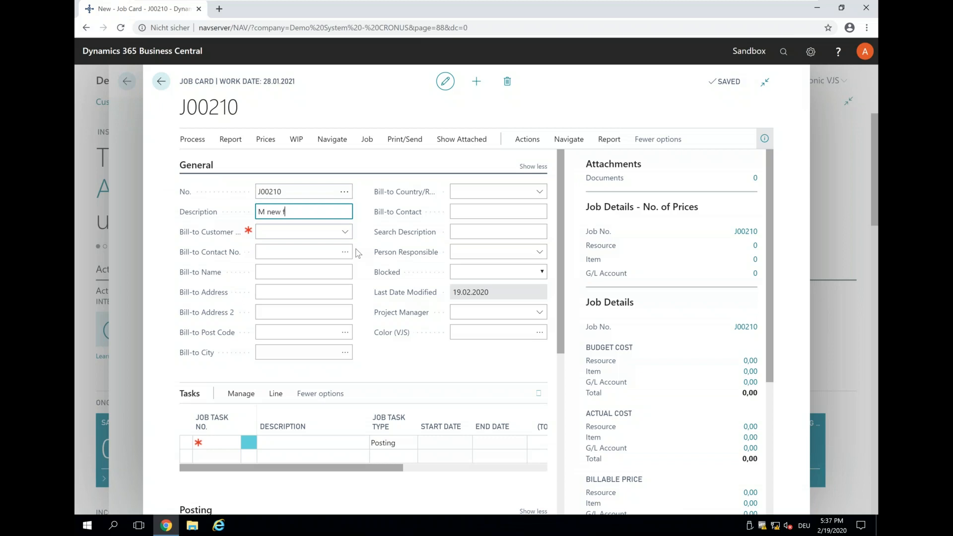
text(y)
key(Right)
key(Right)
text(b)
Step: Assign Selangorian Ltd. as the bill-to customer of the new job
click(344, 234)
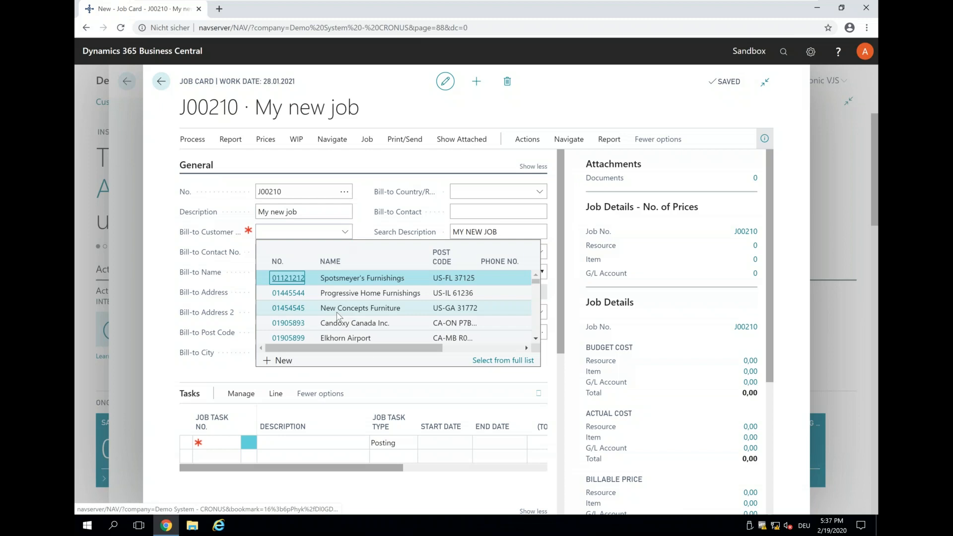
scroll(336, 317, down, 1)
click(281, 330)
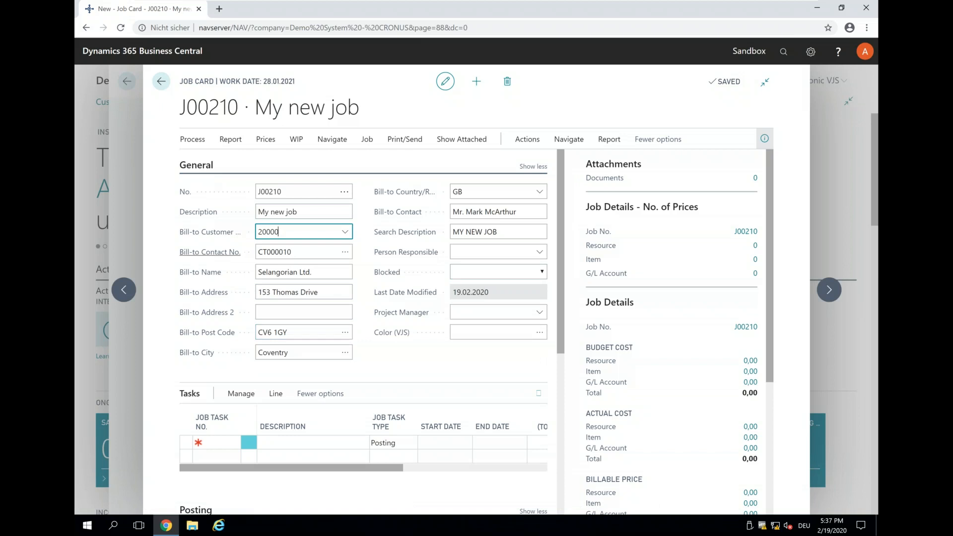
Step: Start copying job tasks into the new job and choose MASTER-PROJECT-SIMPL as the source job
click(193, 141)
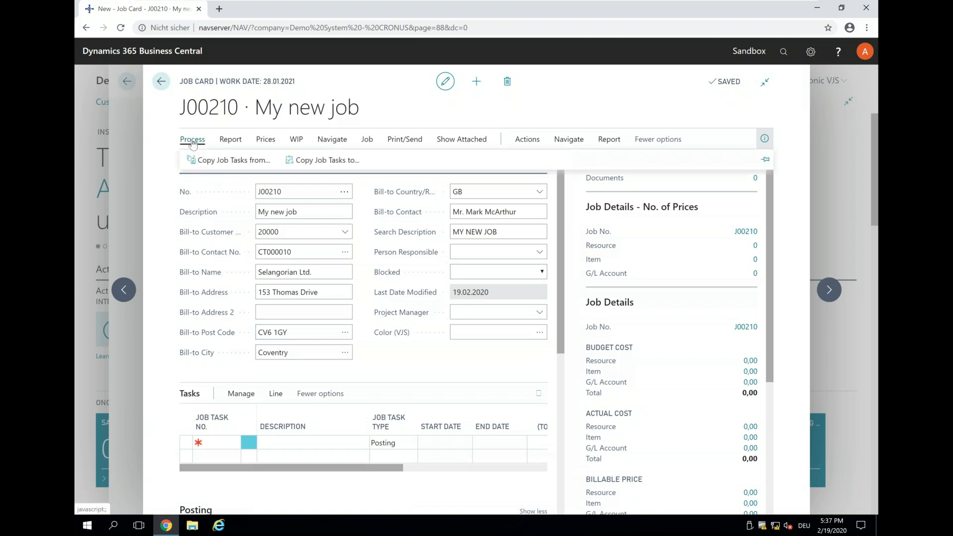
click(213, 164)
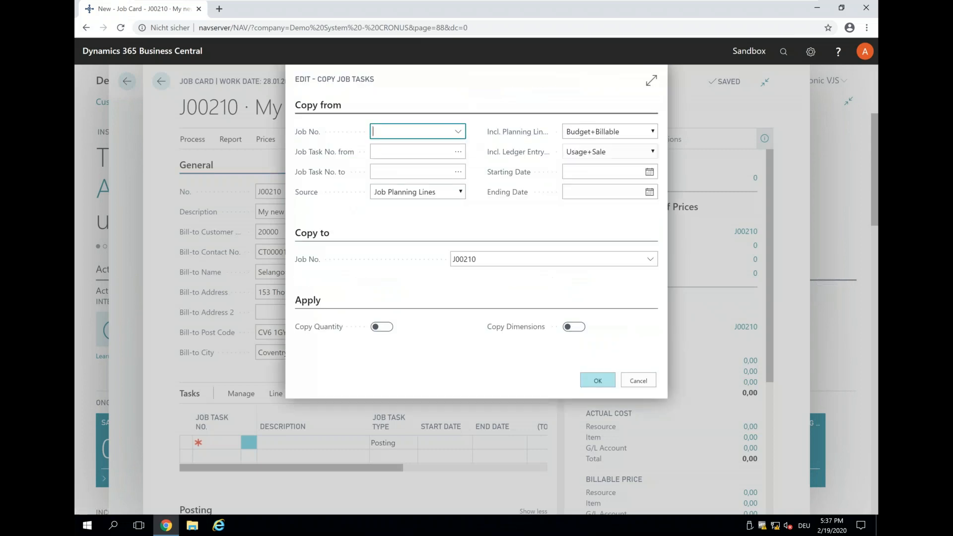
click(458, 132)
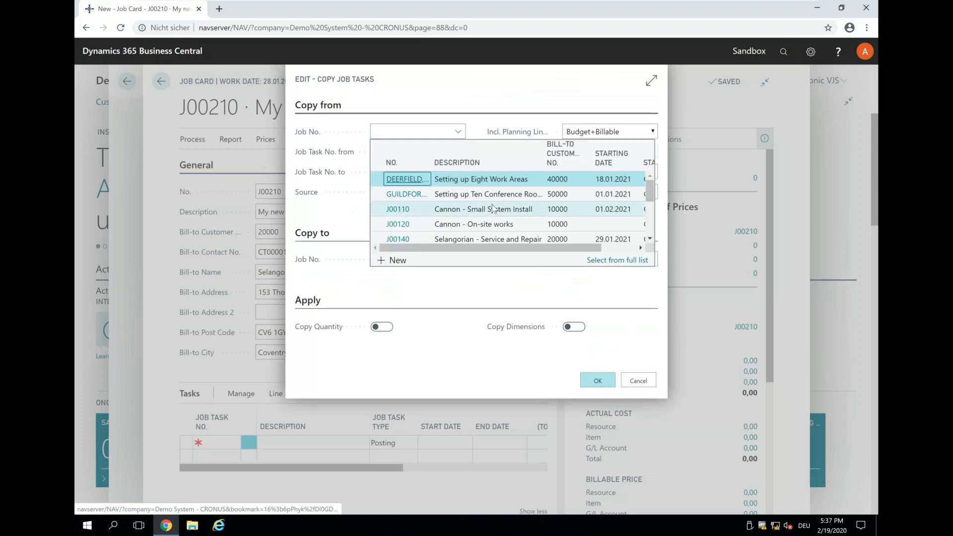
scroll(537, 214, down, 3)
click(397, 223)
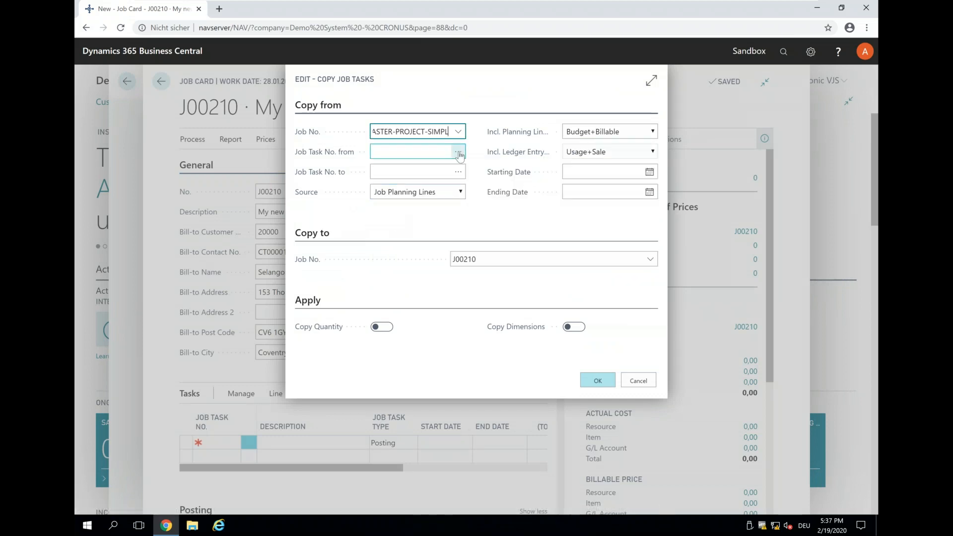
Step: Limit the tasks copied from the source job to the range 100 to 500
click(458, 152)
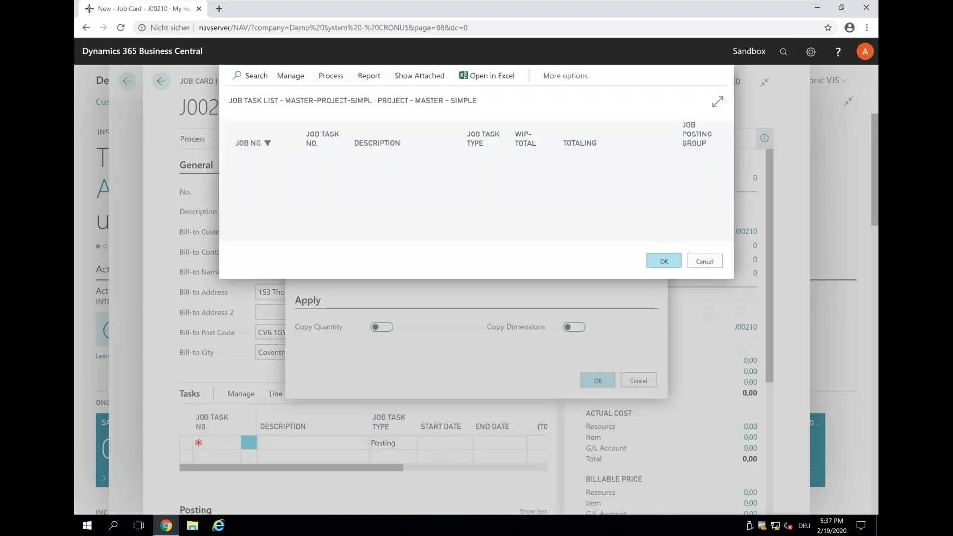
click(244, 160)
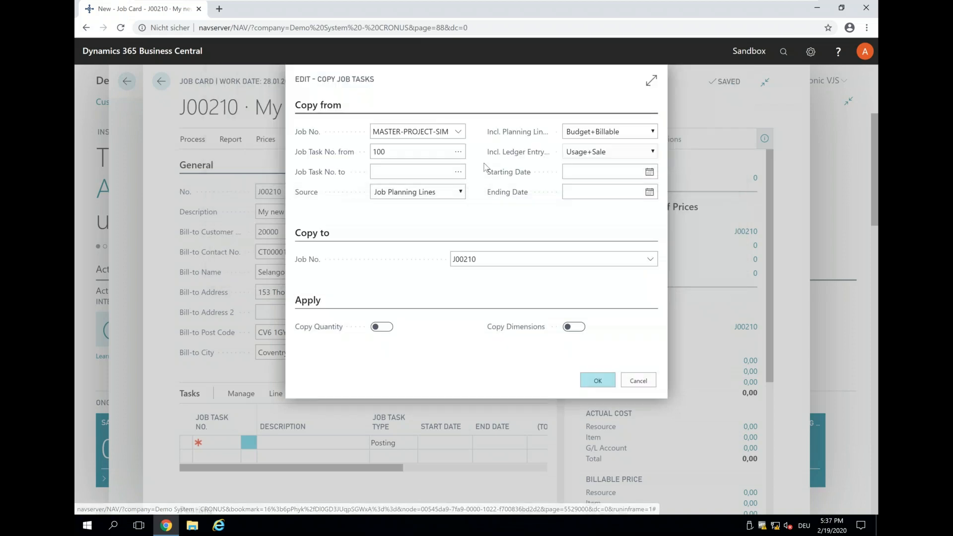
click(458, 173)
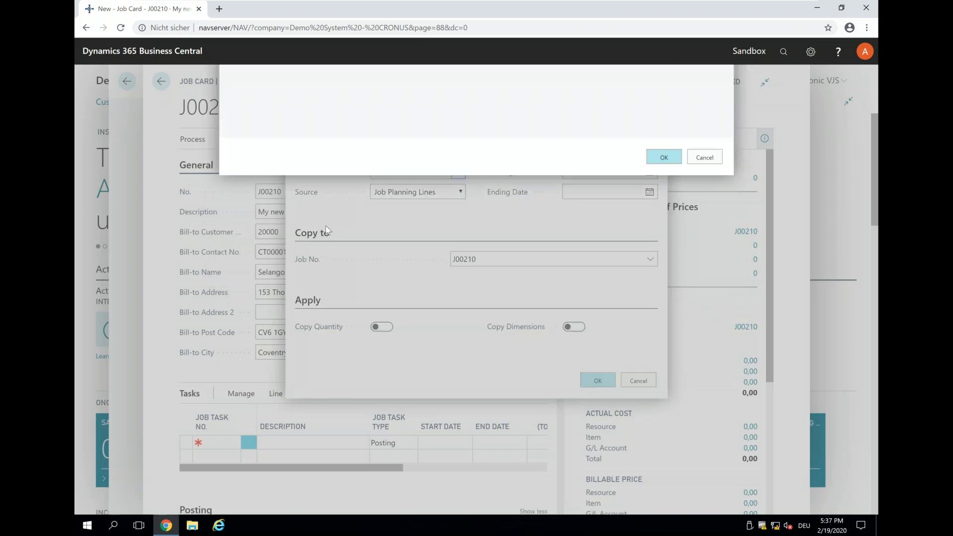
click(276, 218)
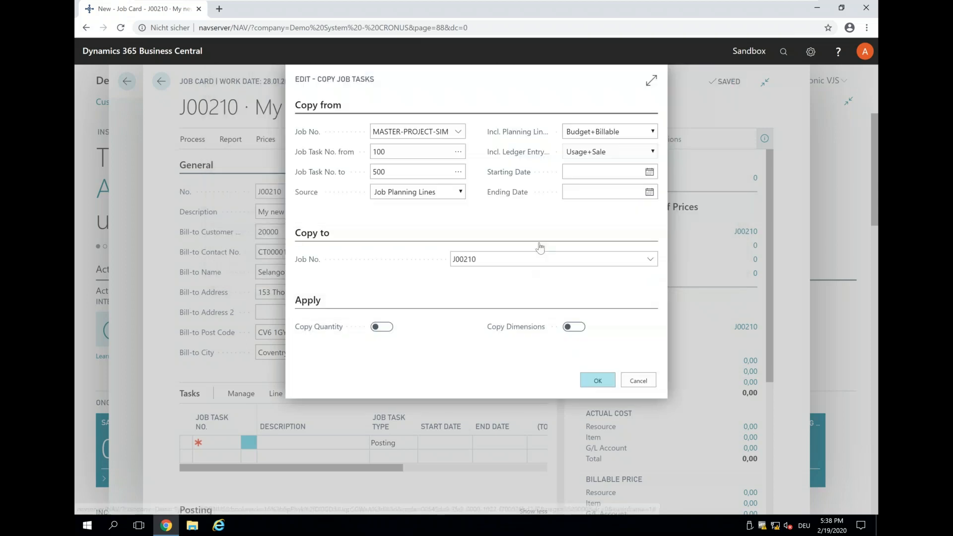
Step: Enable Copy Quantity, run the task copy and acknowledge the message
click(387, 328)
click(590, 385)
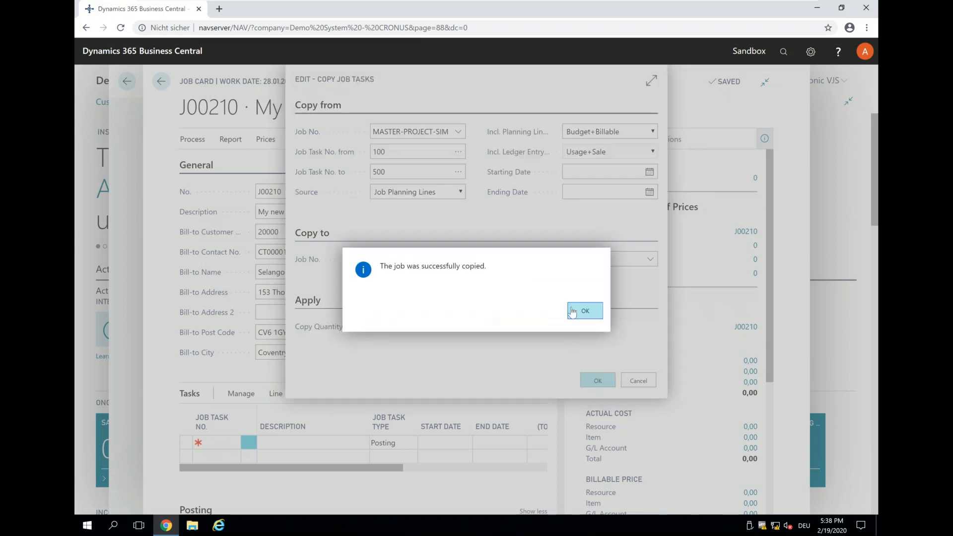
click(573, 311)
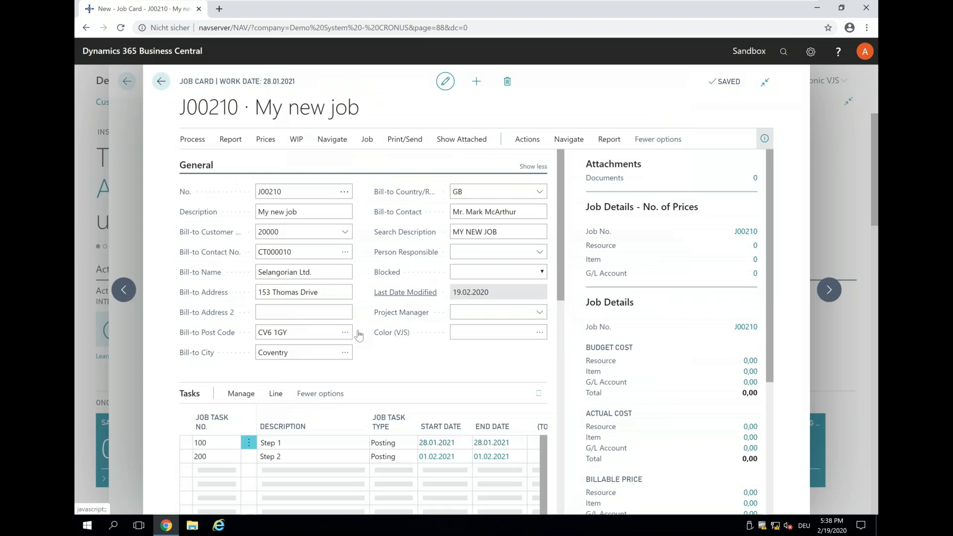
Step: Return to the home page and reopen the card of My new job from the Jobs list
scroll(322, 354, down, 1)
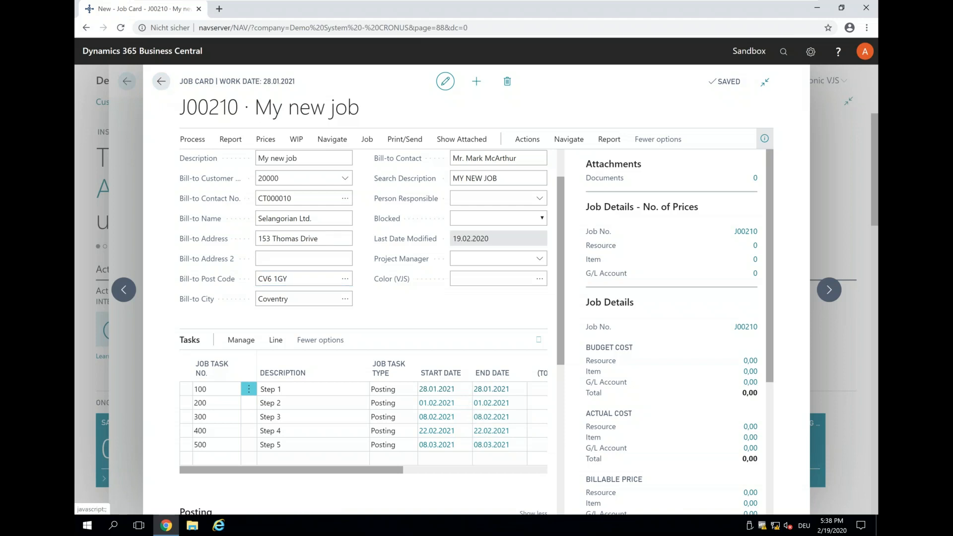
click(161, 81)
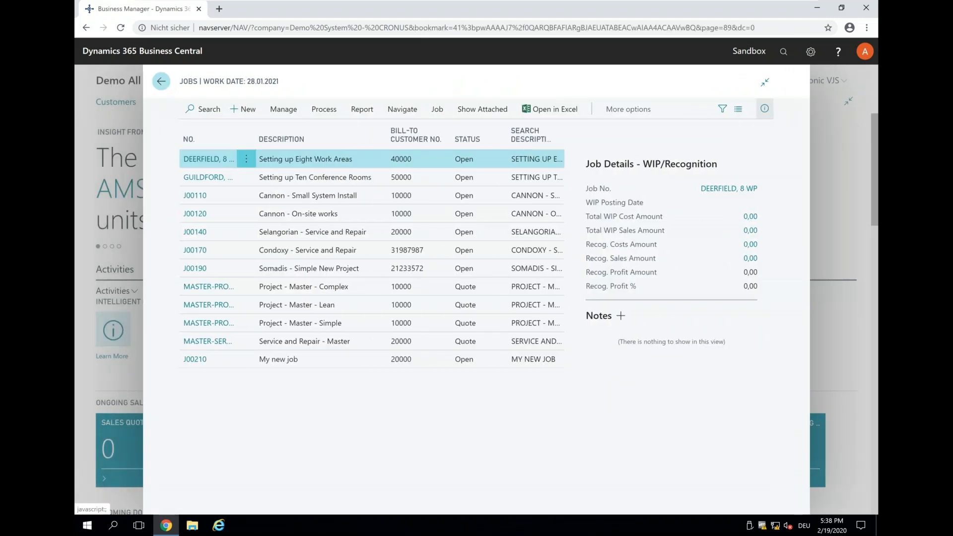
click(161, 86)
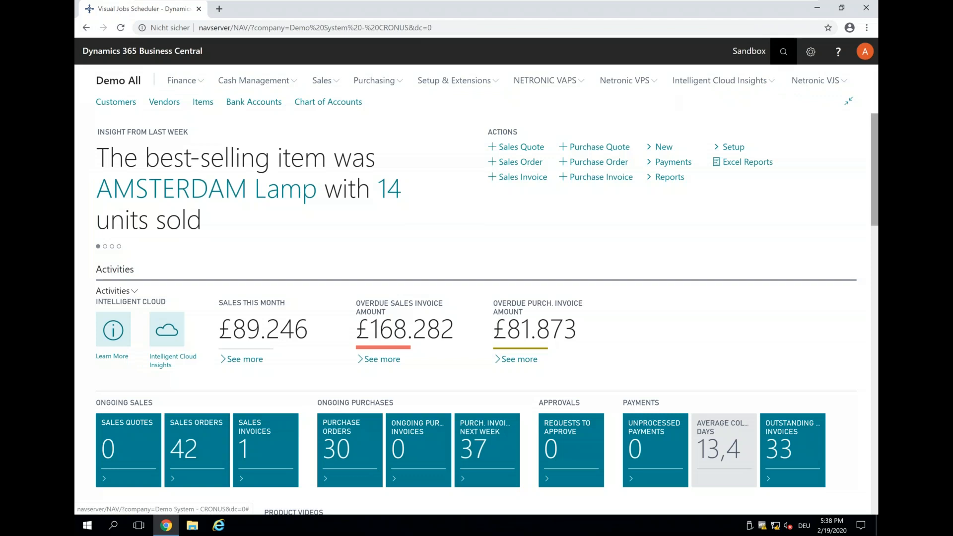
click(783, 51)
text(jobs)
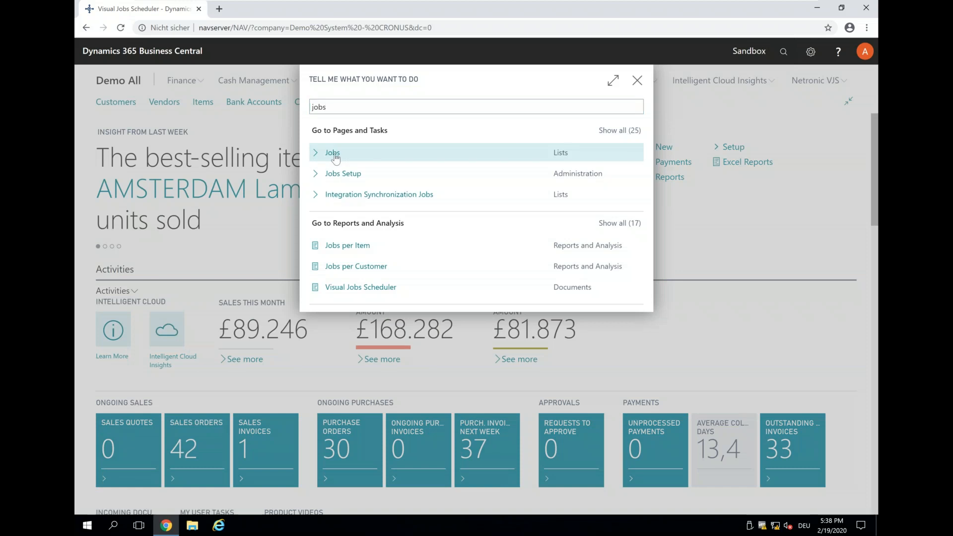
click(337, 153)
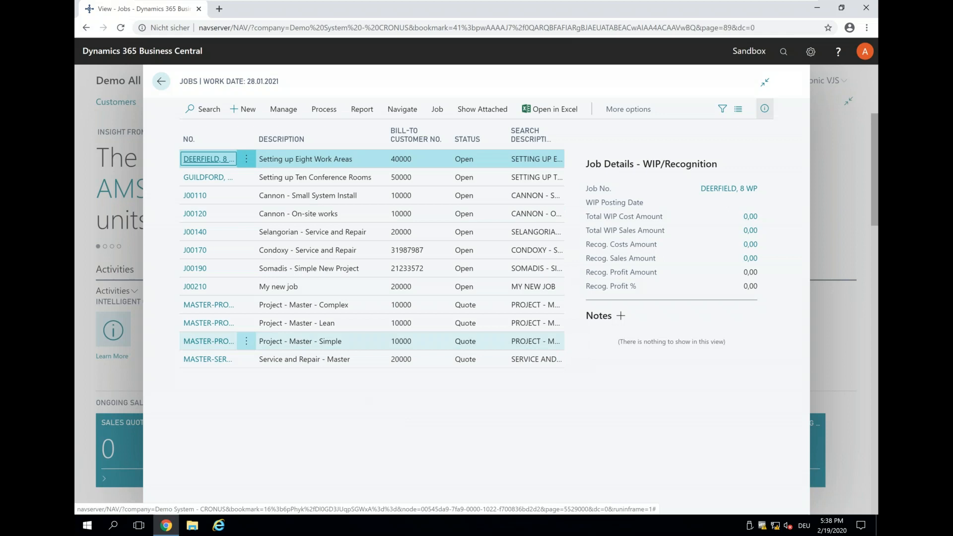
click(194, 291)
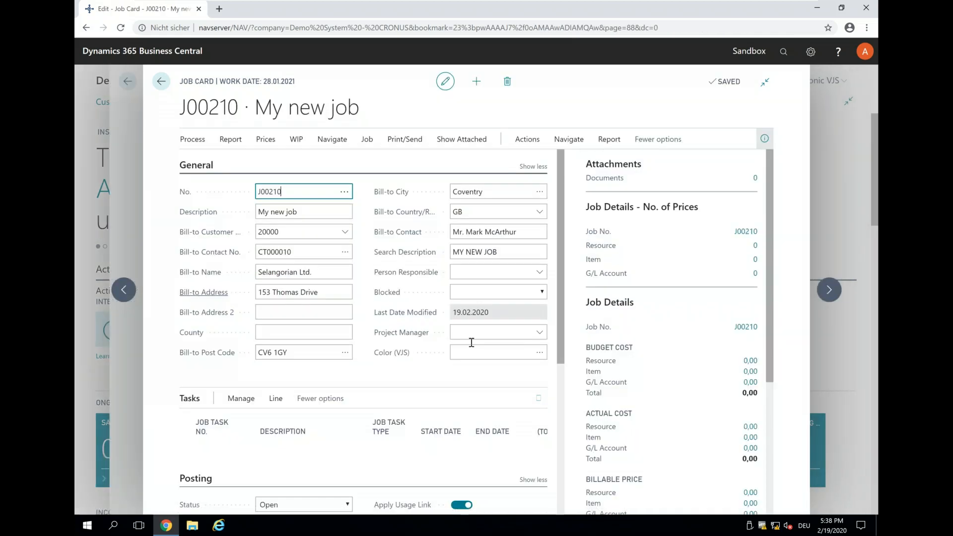
Step: Set the Color (VJS) of My new job to red
click(465, 356)
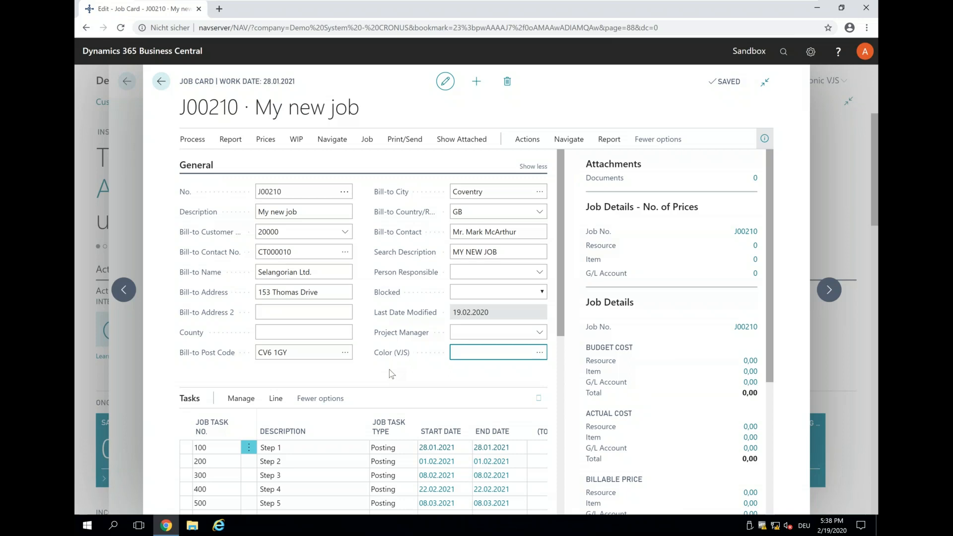
text(red)
key(Tab)
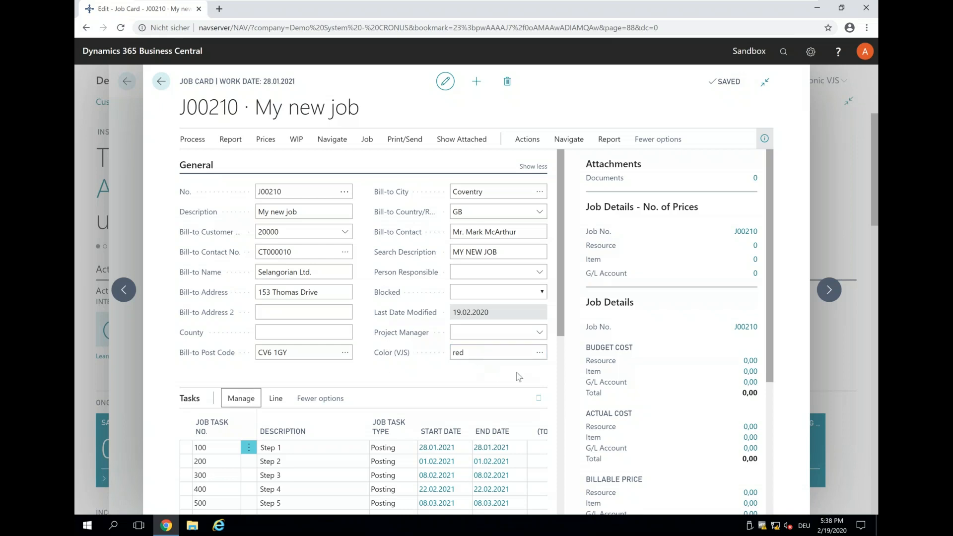
Step: Set the job's ending date to 10.04.2020 in the Duration section and close the job card
scroll(402, 296, down, 5)
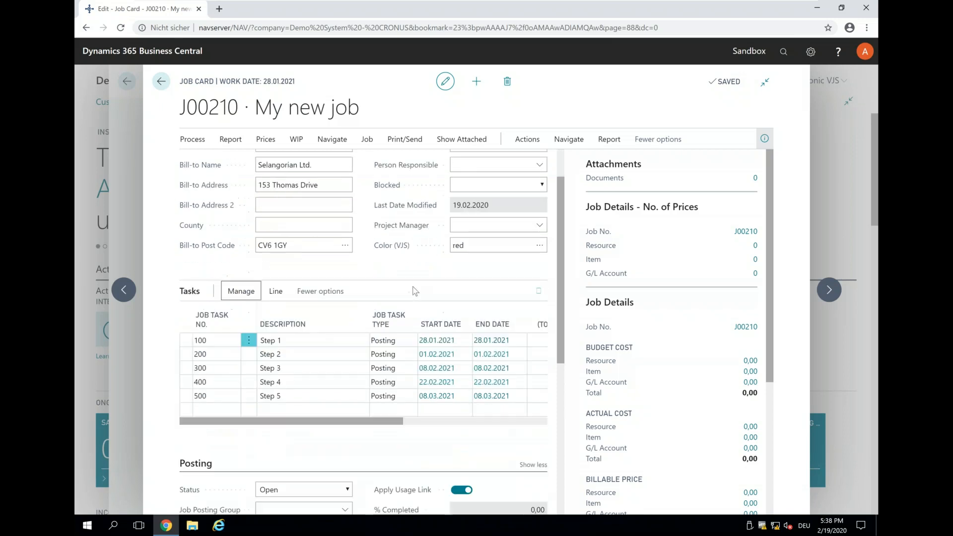
scroll(400, 294, down, 2)
click(284, 390)
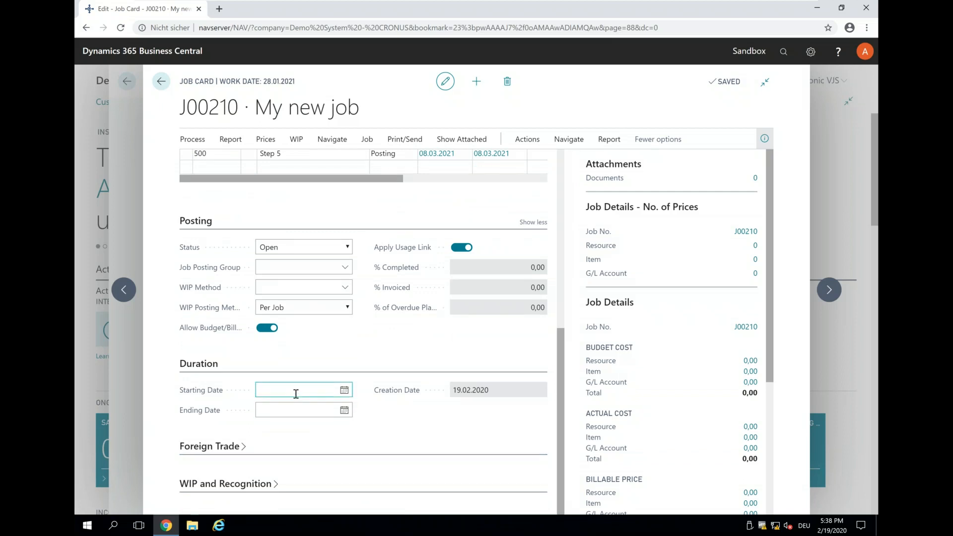
click(298, 411)
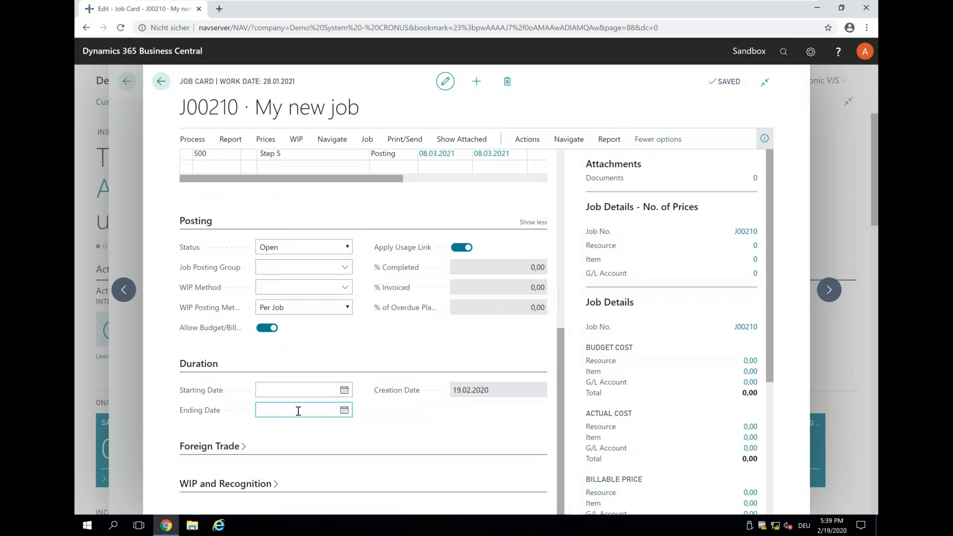
click(344, 410)
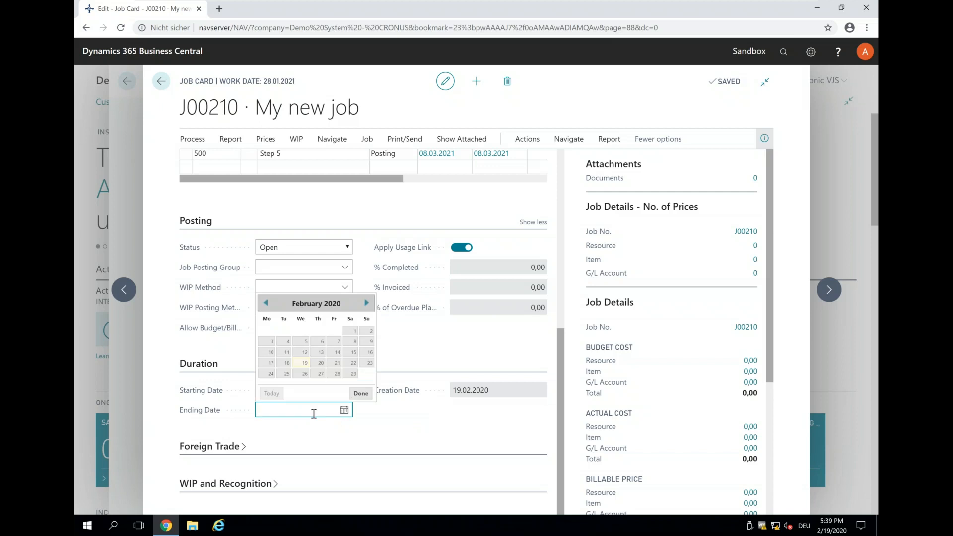
click(367, 304)
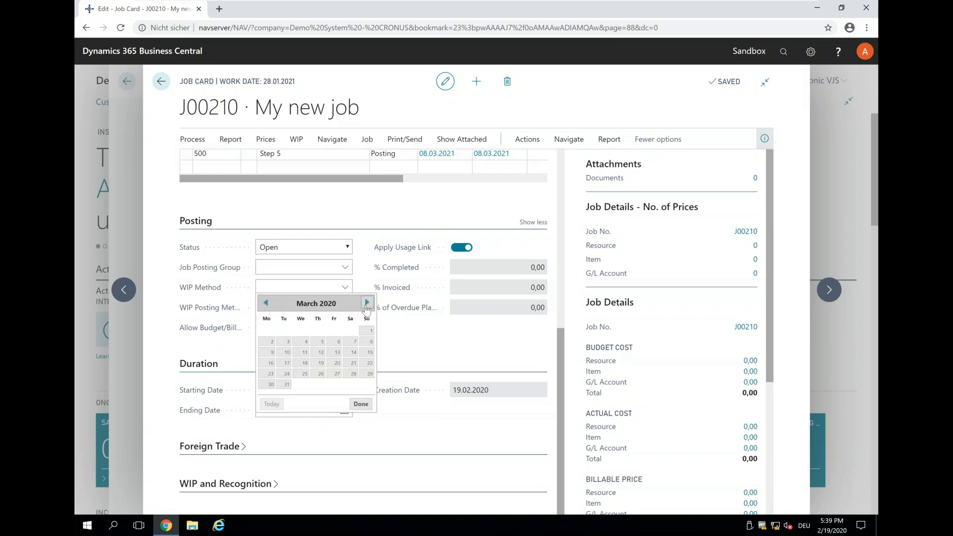
click(366, 304)
click(334, 349)
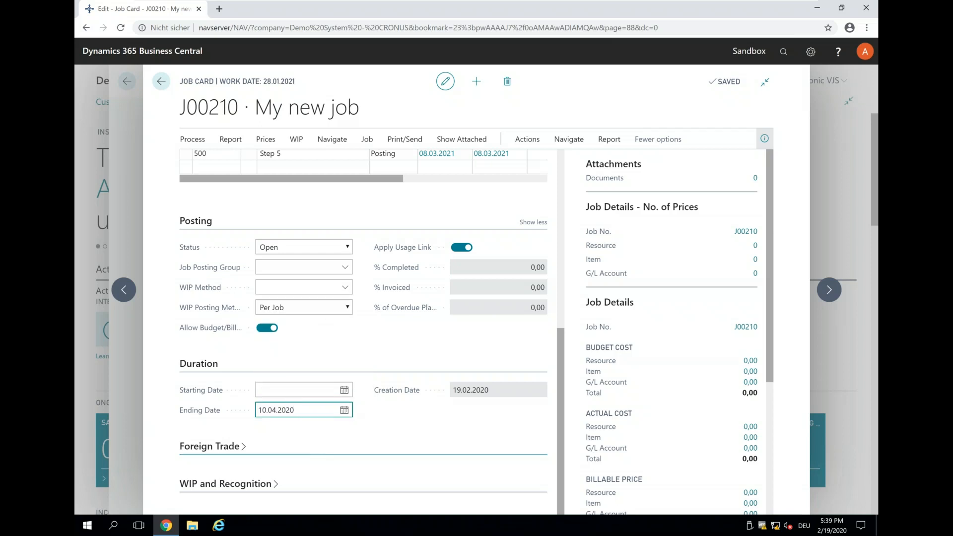
scroll(319, 437, up, 5)
scroll(318, 436, down, 5)
scroll(315, 421, up, 5)
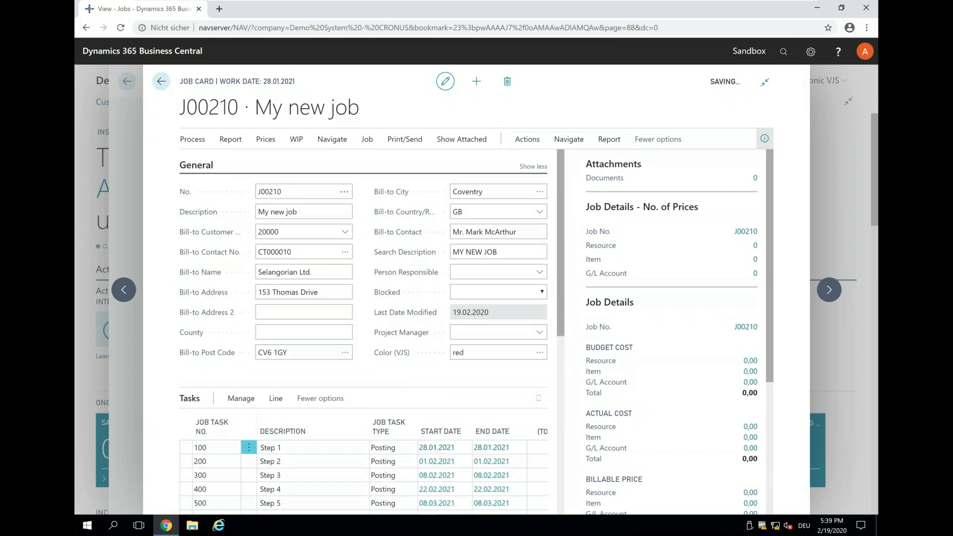
click(162, 82)
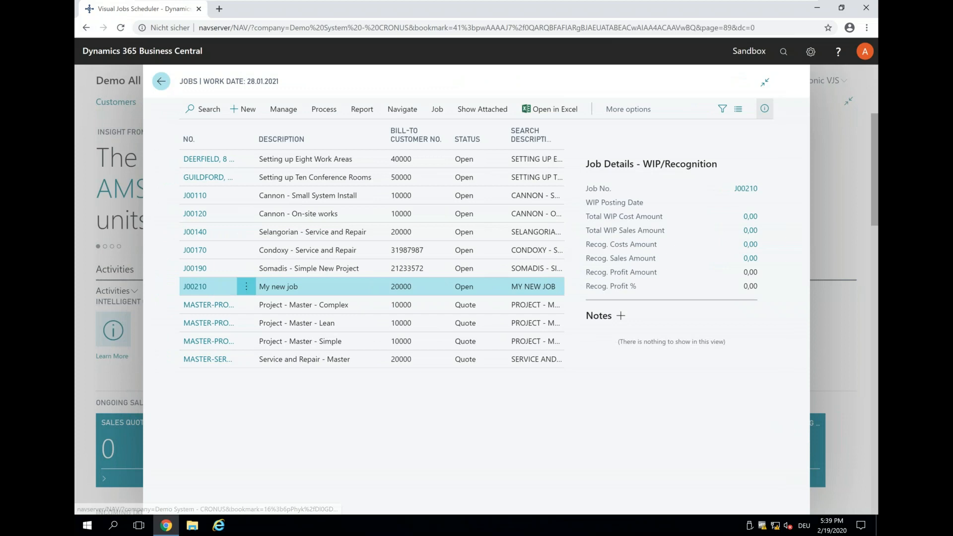
Step: Open the Visual Jobs Scheduler with the Show Projects filter and show the timeline through March 2021
click(784, 53)
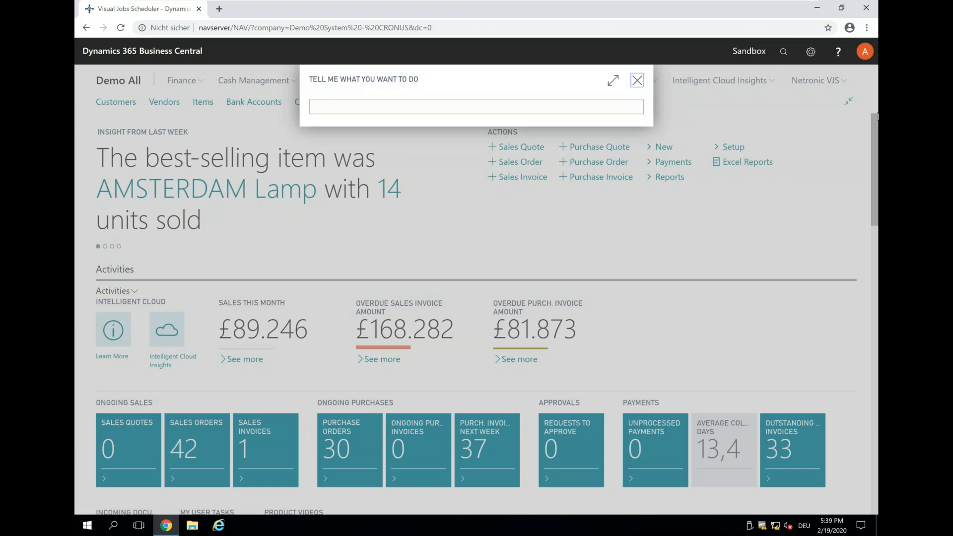
click(635, 79)
click(819, 82)
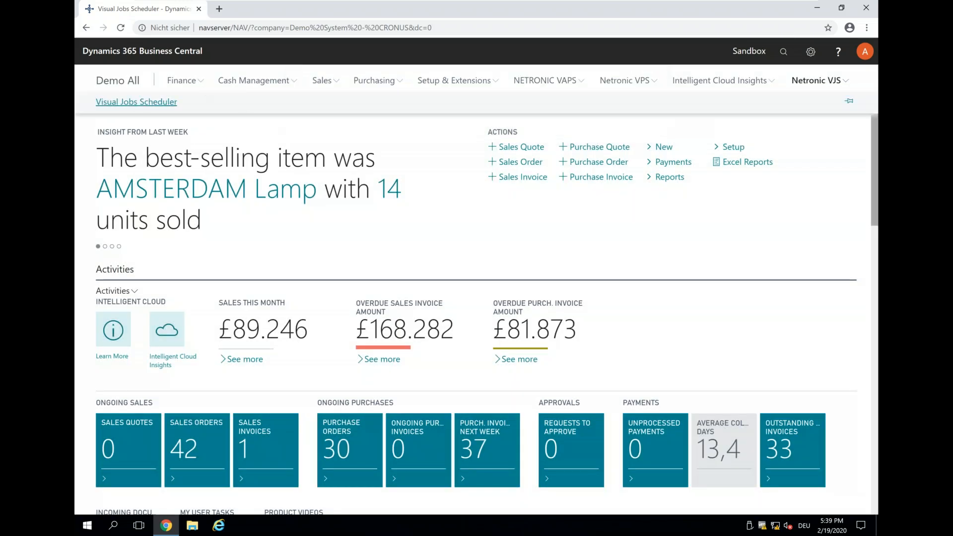
click(138, 105)
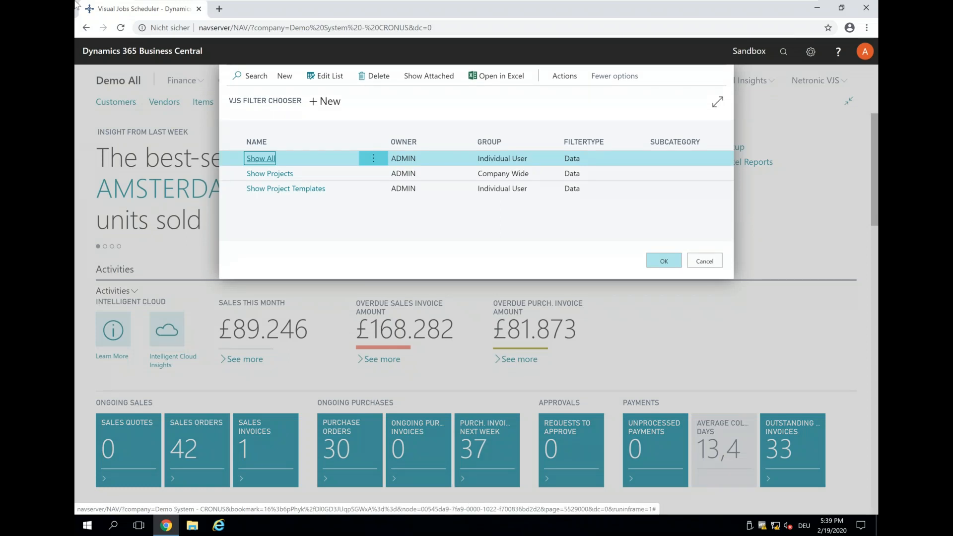
click(275, 174)
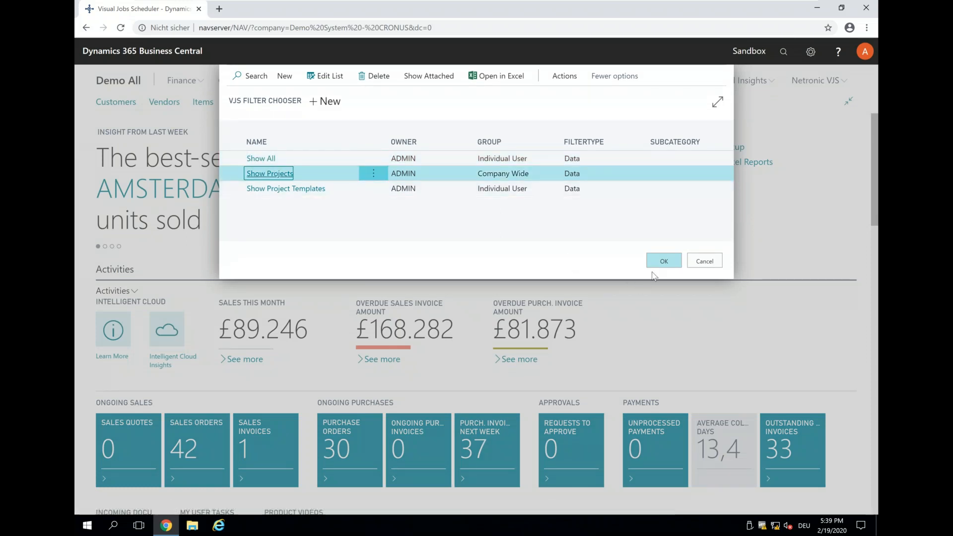
click(657, 263)
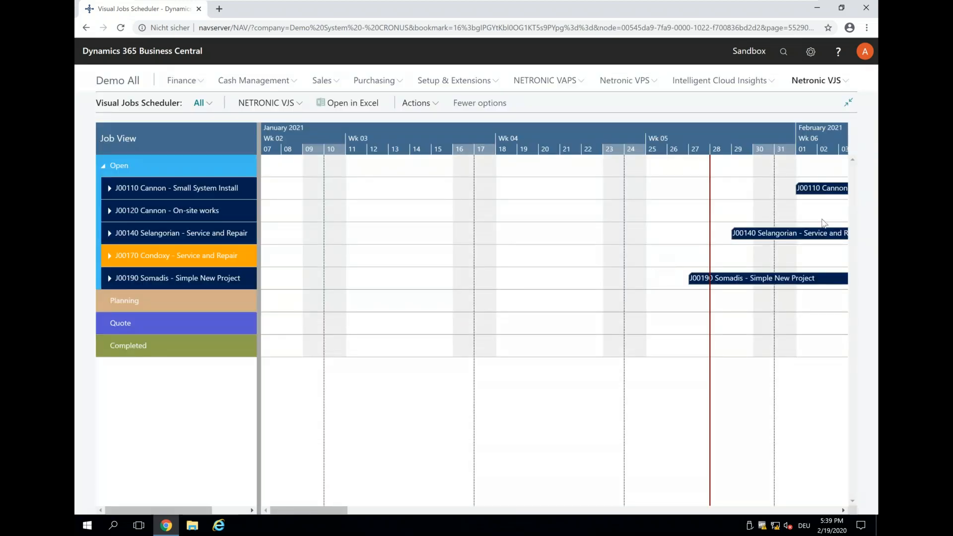
scroll(732, 150, down, 3)
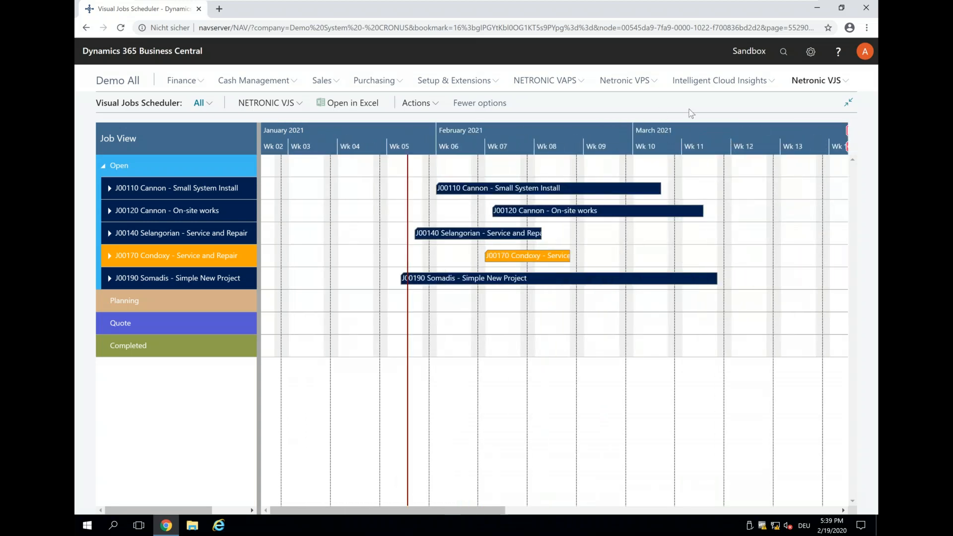
Step: Search for the Jobs list and reopen the job card of My new job
click(778, 54)
text(job)
key(Return)
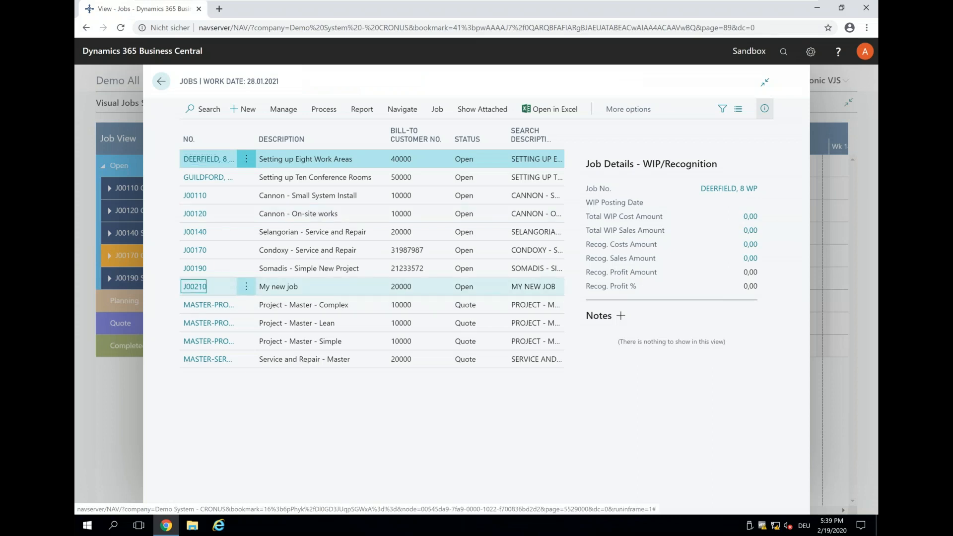
click(196, 286)
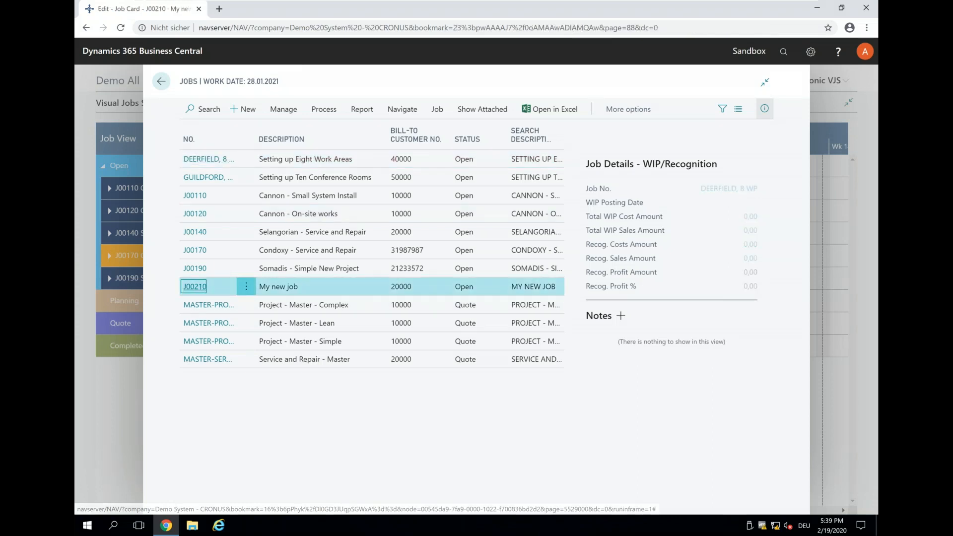
Step: Correct the job's ending date to 10.04.2021 in the Duration section and go back to the Visual Jobs Scheduler
scroll(340, 313, down, 6)
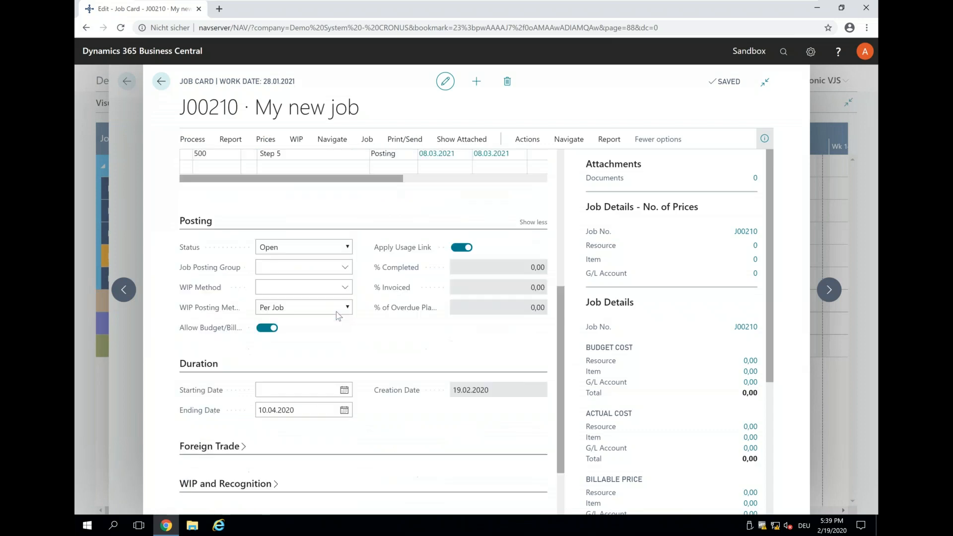
click(294, 410)
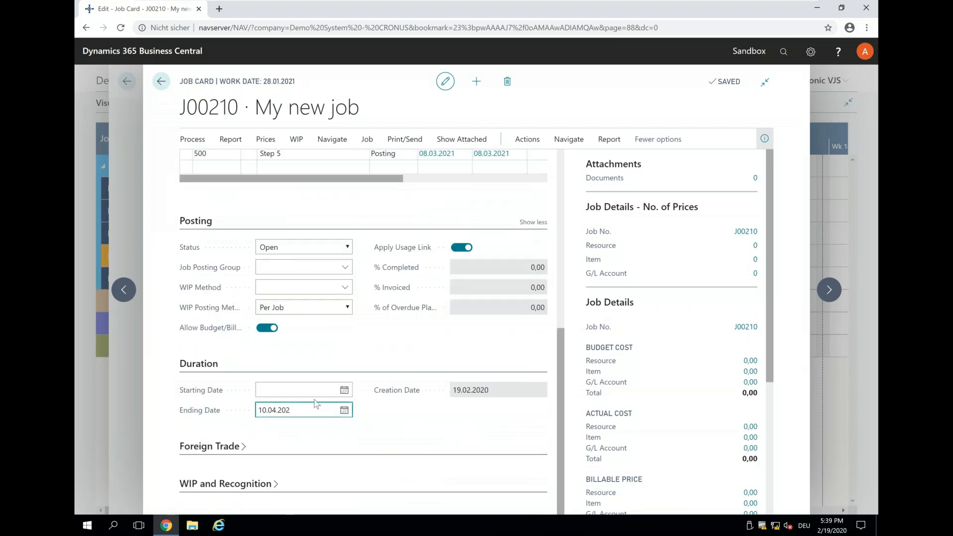
key(Tab)
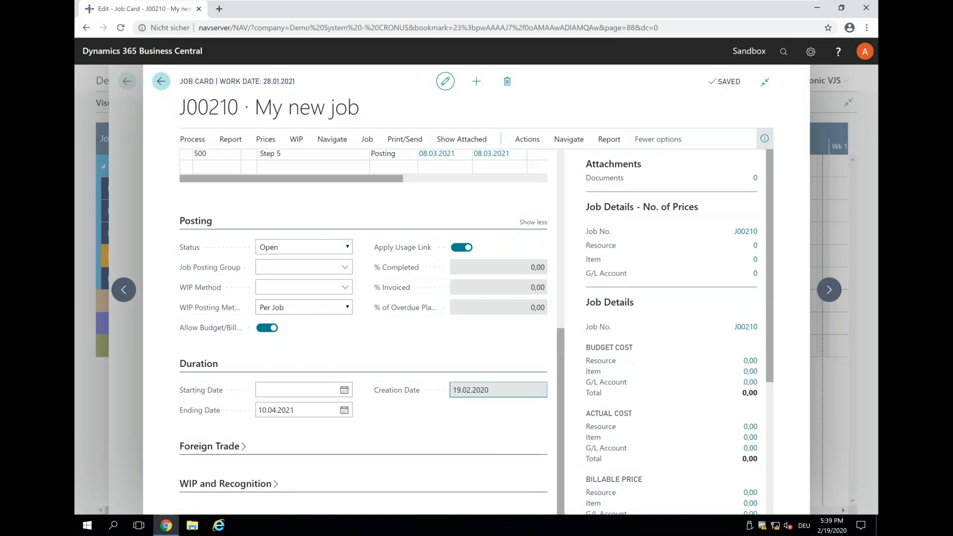
click(161, 80)
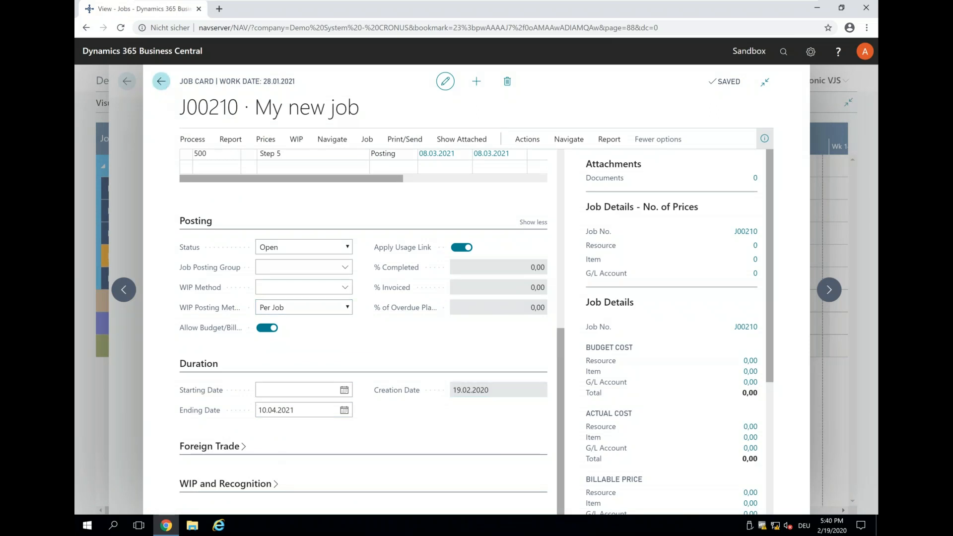
click(127, 80)
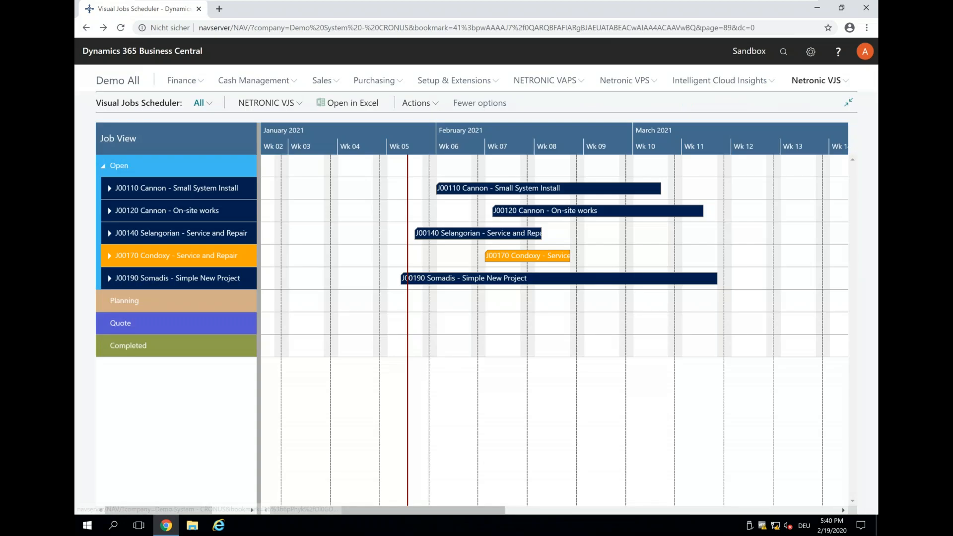
Step: Reload the scheduler data and expand My new job to show its tasks and planning lines
click(294, 106)
click(258, 121)
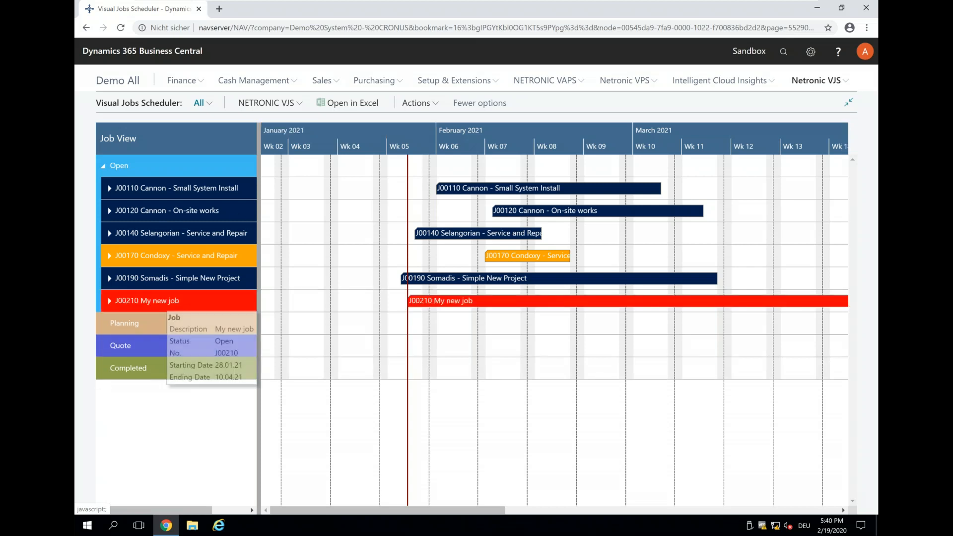
scroll(579, 143, down, 1)
scroll(578, 143, down, 1)
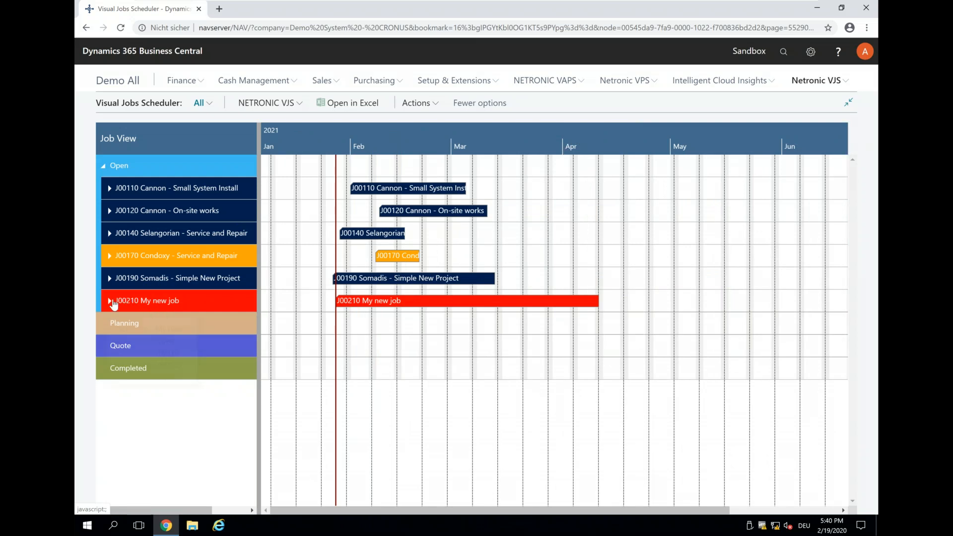
click(109, 301)
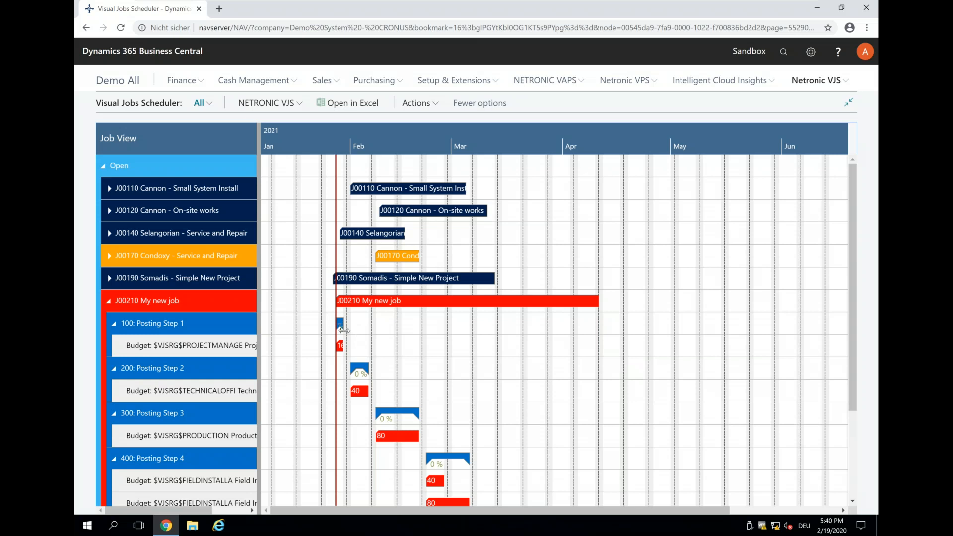
Step: Create a Finish-Start link from the planning line of Posting Step 1 to the planning line of Posting Step 2
scroll(353, 134, up, 1)
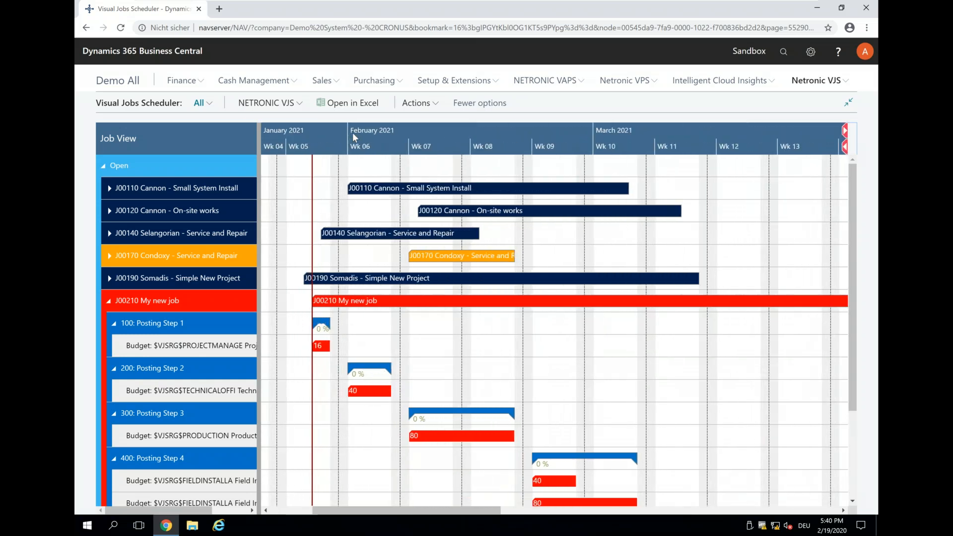
scroll(449, 348, down, 1)
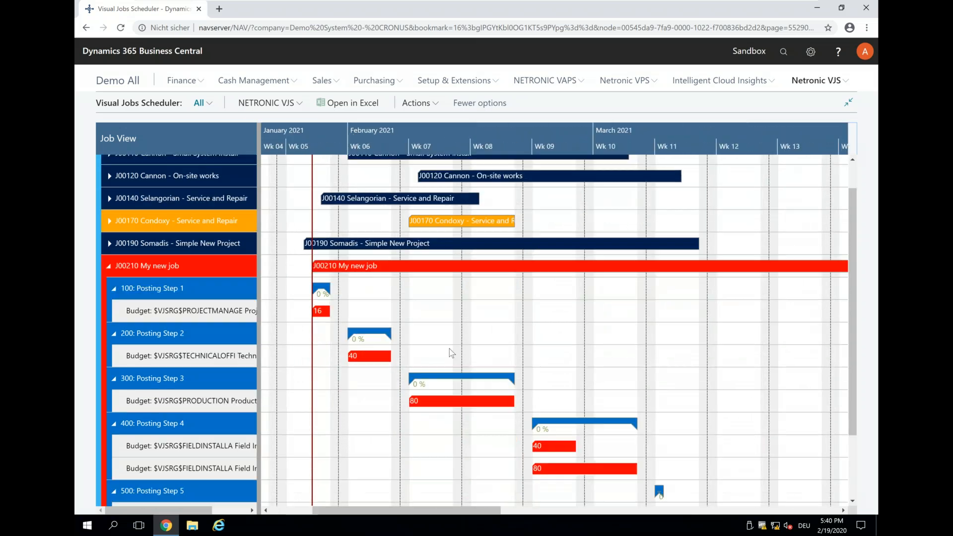
scroll(450, 351, down, 1)
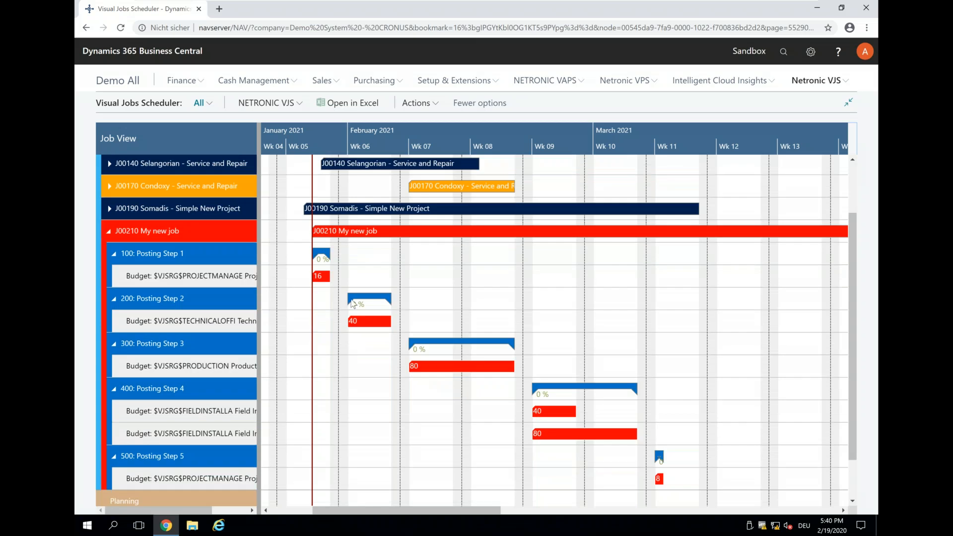
right_click(320, 276)
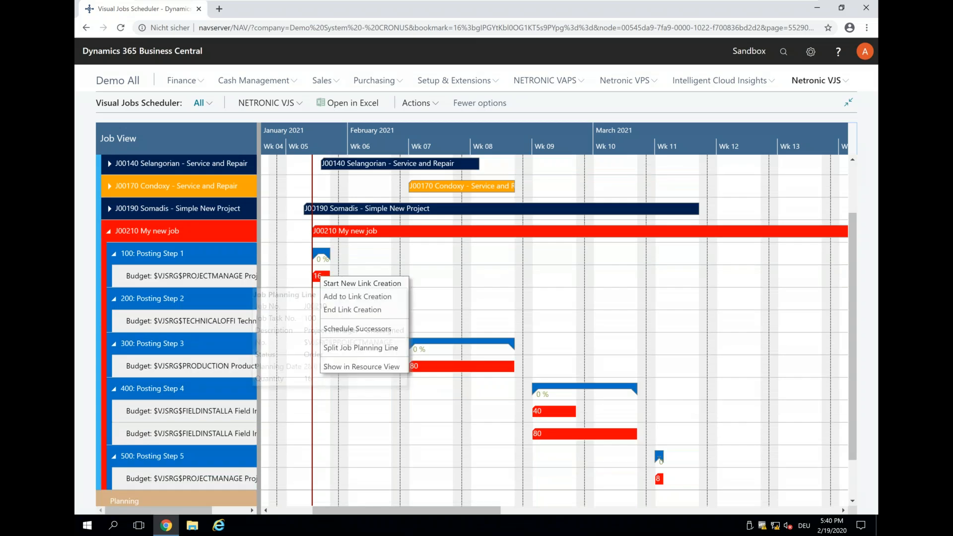
click(349, 284)
right_click(356, 322)
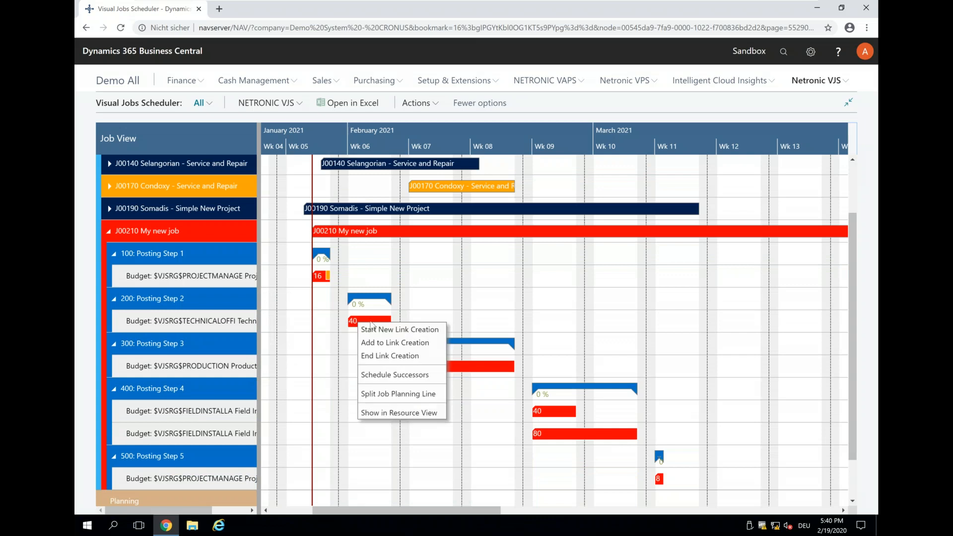
click(372, 356)
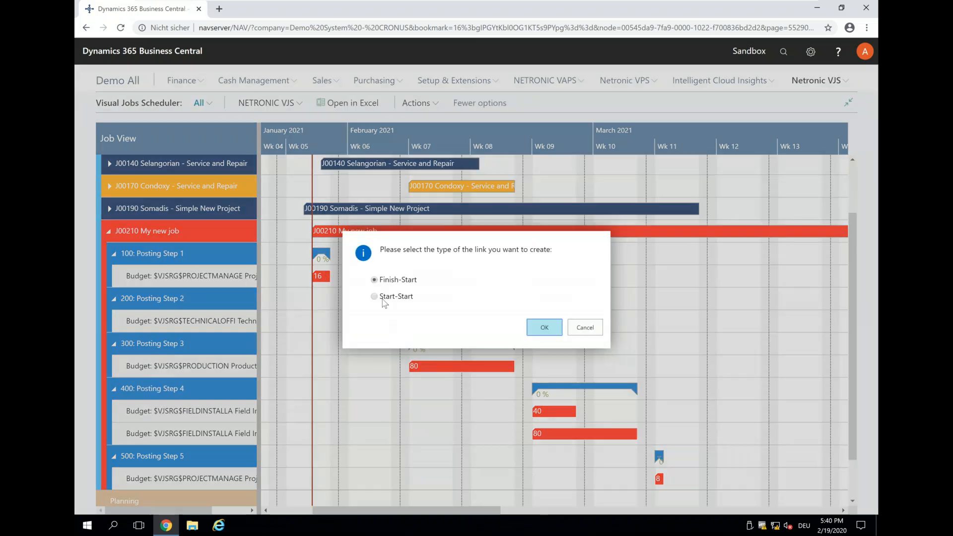
click(544, 328)
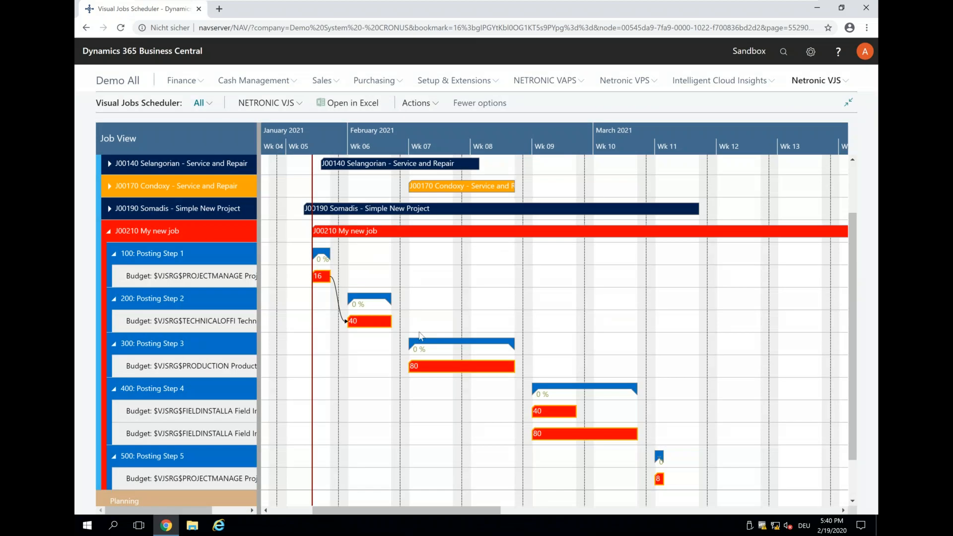
Step: Create a Finish-Start link from the planning line of Posting Step 2 to the planning line of Posting Step 3
right_click(382, 327)
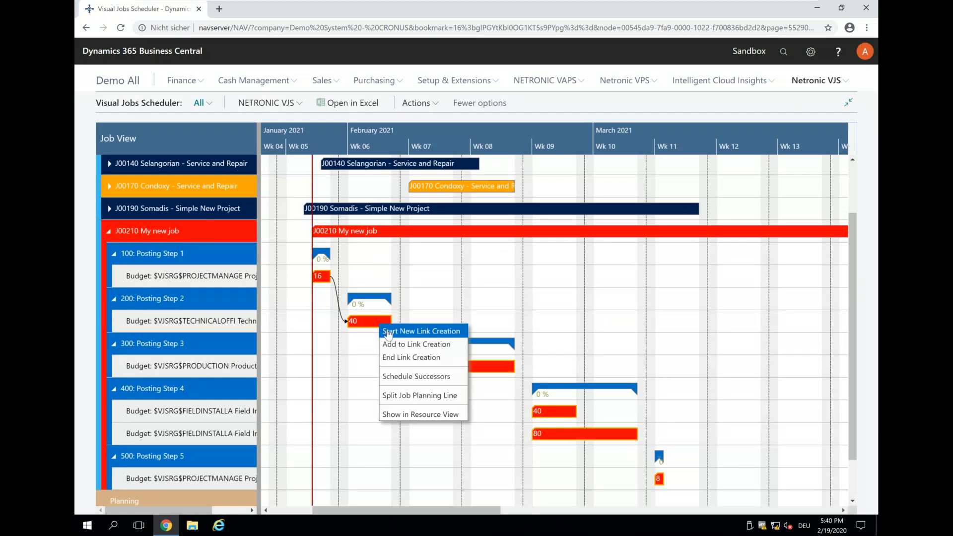
click(384, 331)
right_click(422, 364)
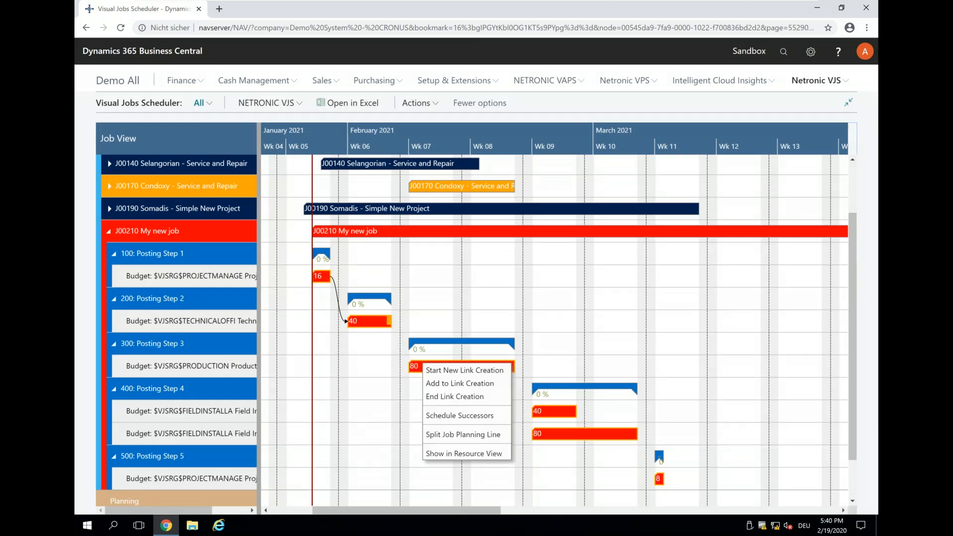
click(437, 397)
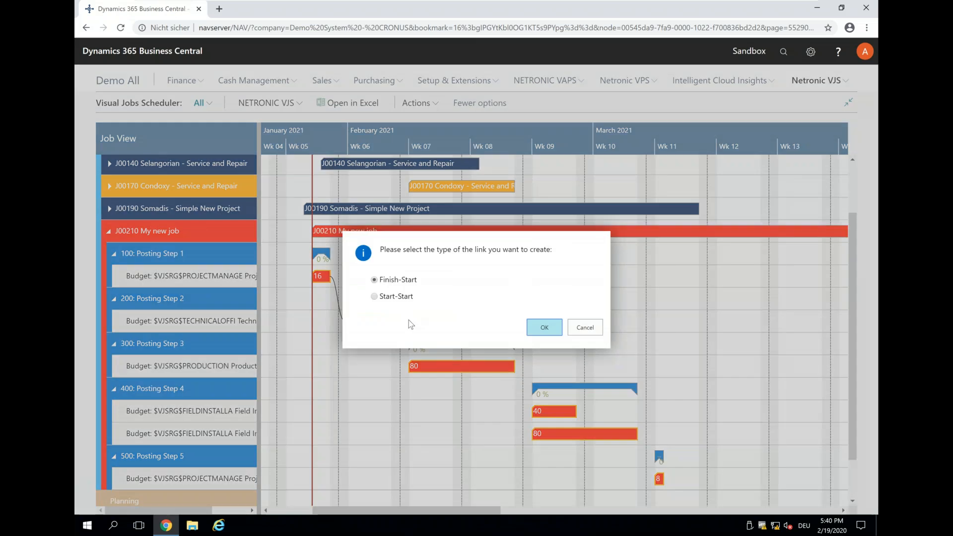
click(543, 328)
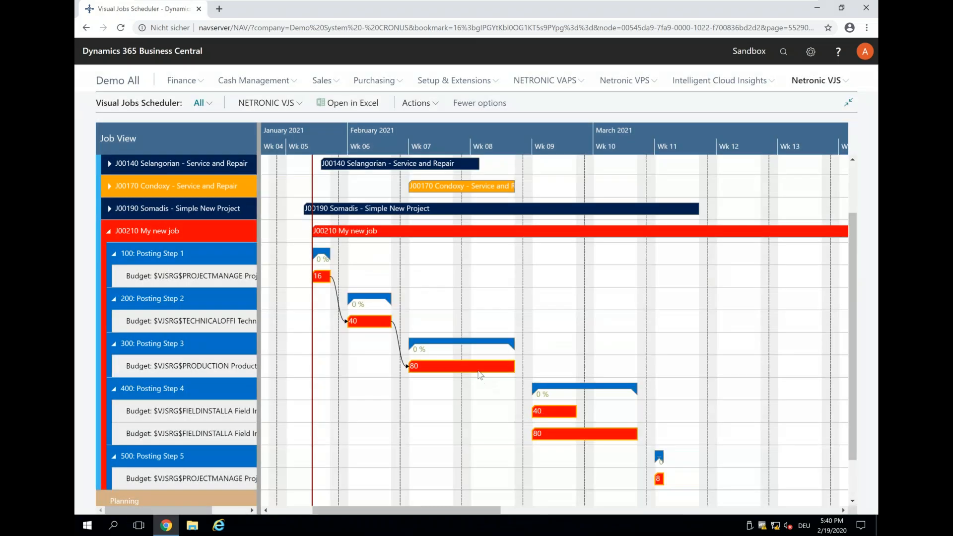
right_click(480, 369)
click(487, 373)
right_click(551, 413)
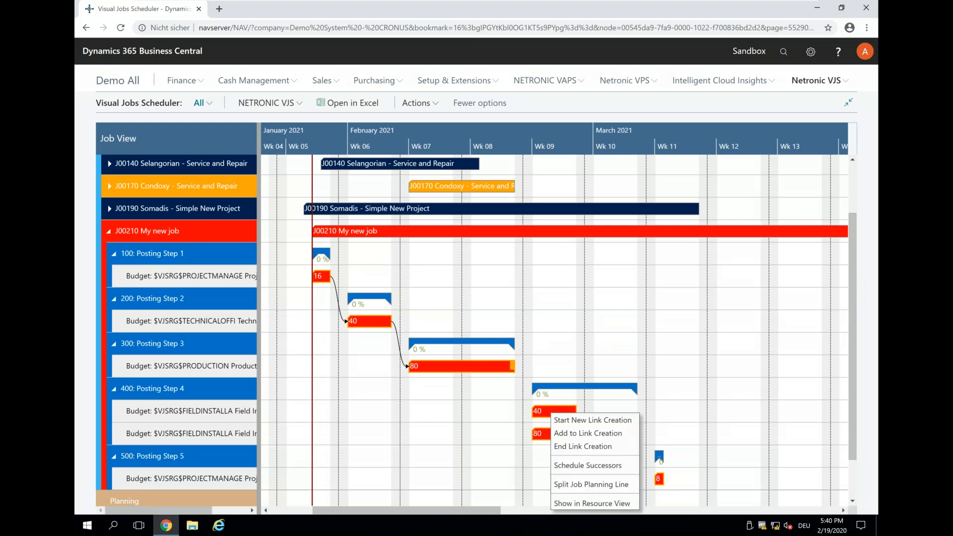
click(558, 418)
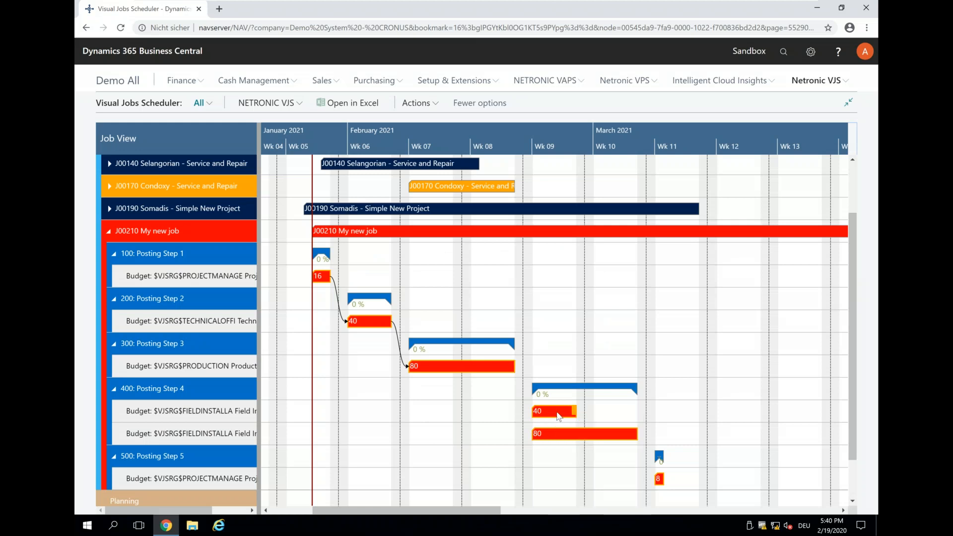
Step: Create a Finish-Start link from the planning line of Posting Step 3 to the first planning line of Posting Step 4
right_click(490, 366)
click(502, 373)
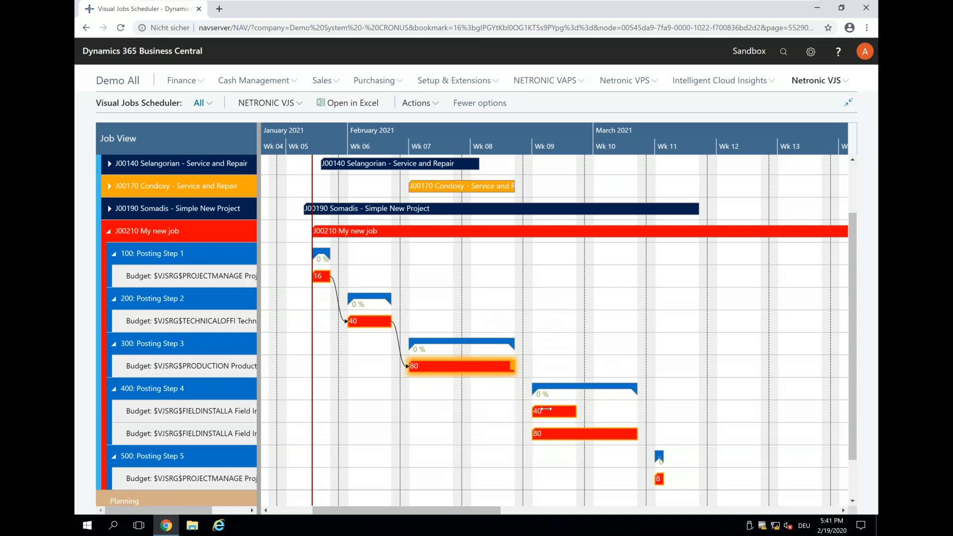
right_click(545, 408)
click(556, 416)
right_click(550, 411)
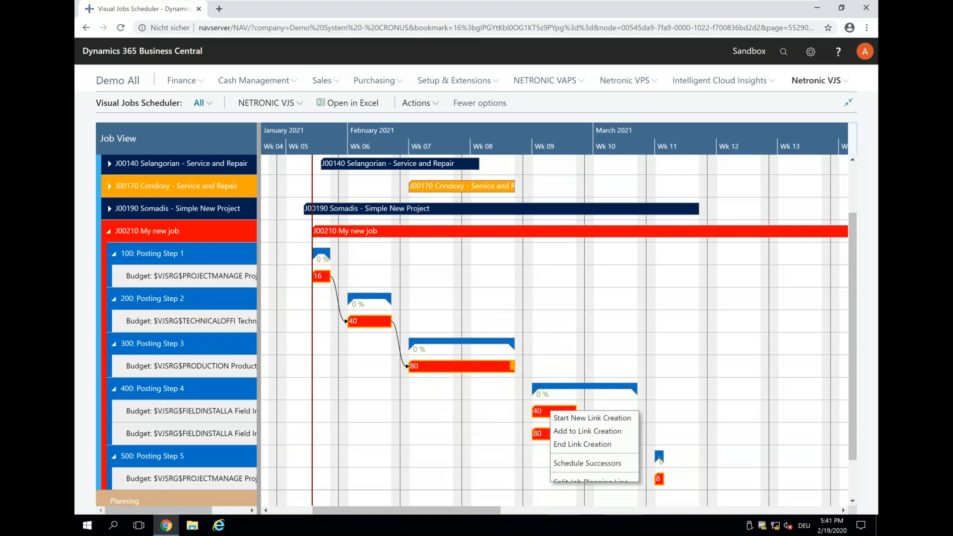
click(566, 444)
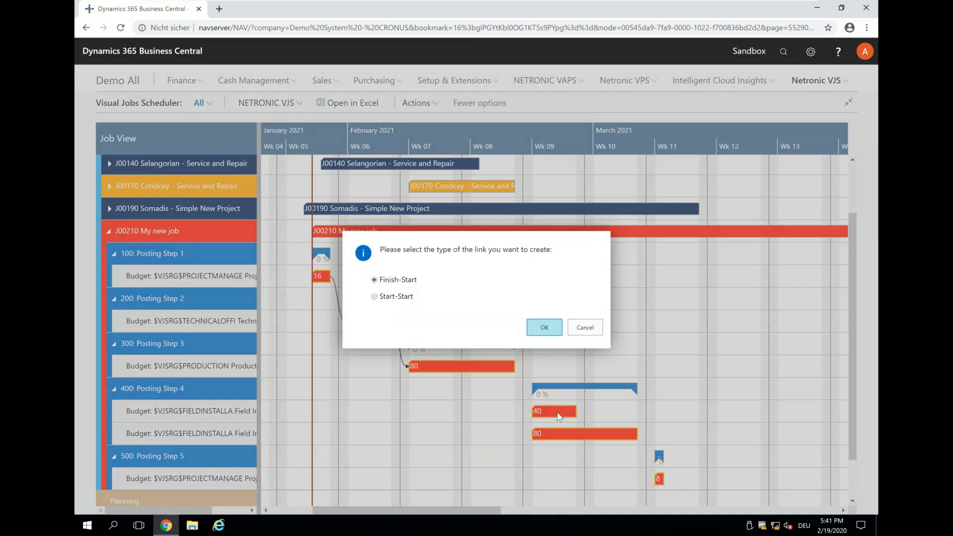
key(Return)
Step: Create a Start-Start link from the first to the second planning line of Posting Step 4
right_click(549, 415)
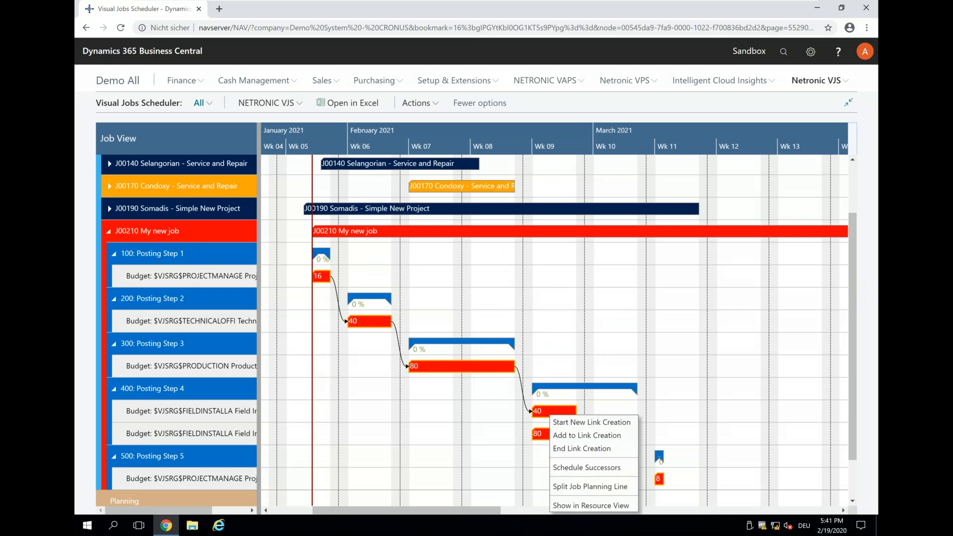
click(559, 422)
right_click(554, 435)
click(570, 452)
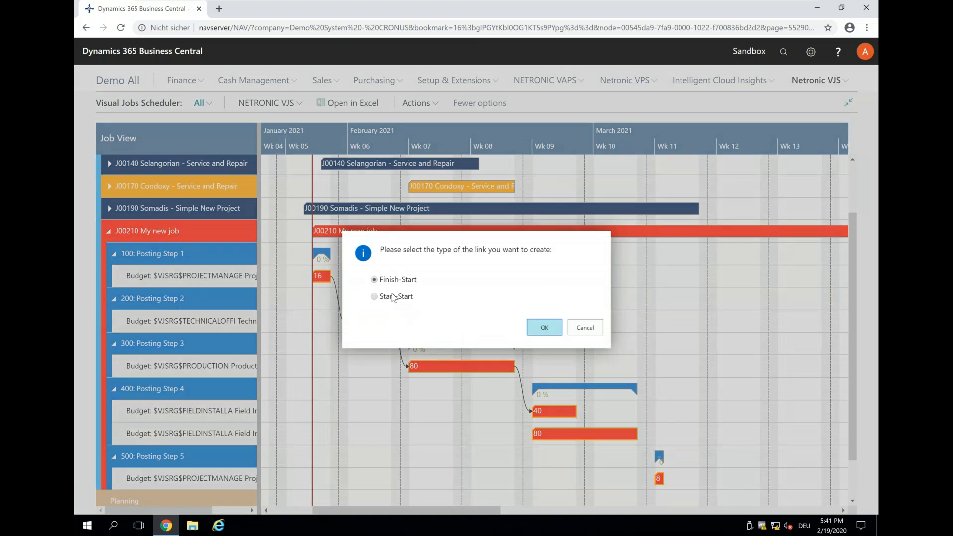
click(393, 297)
key(Return)
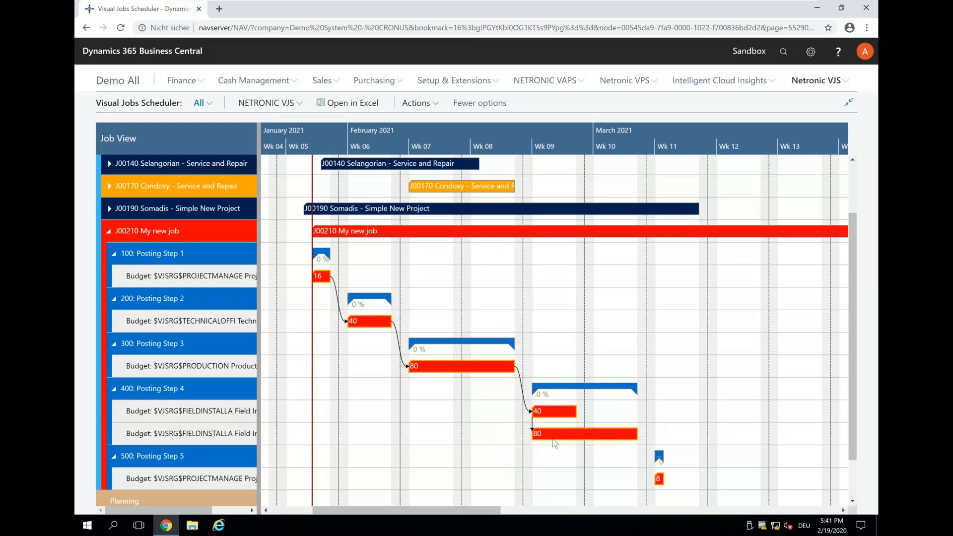
Step: Create a Finish-Start link from the second planning line of Posting Step 4 to the planning line of Posting Step 5
right_click(623, 439)
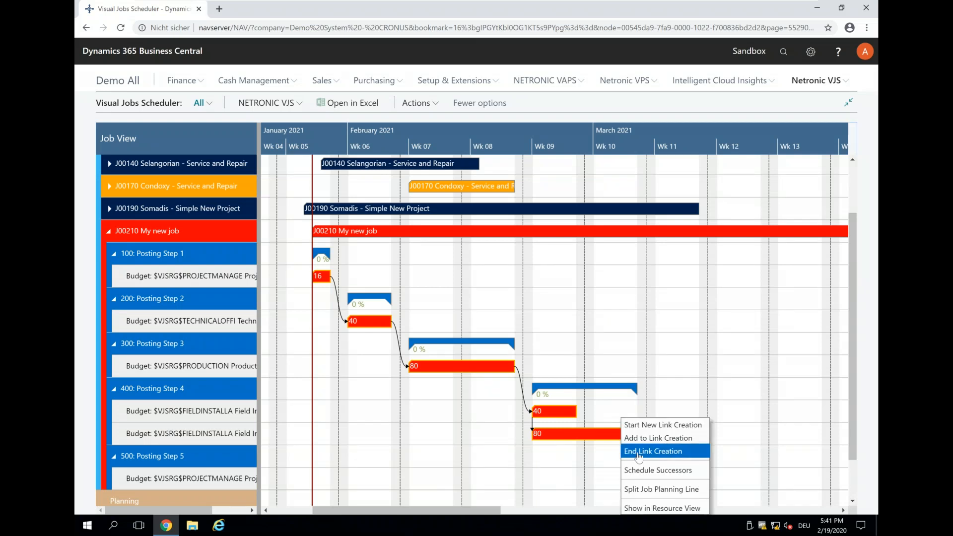
click(631, 429)
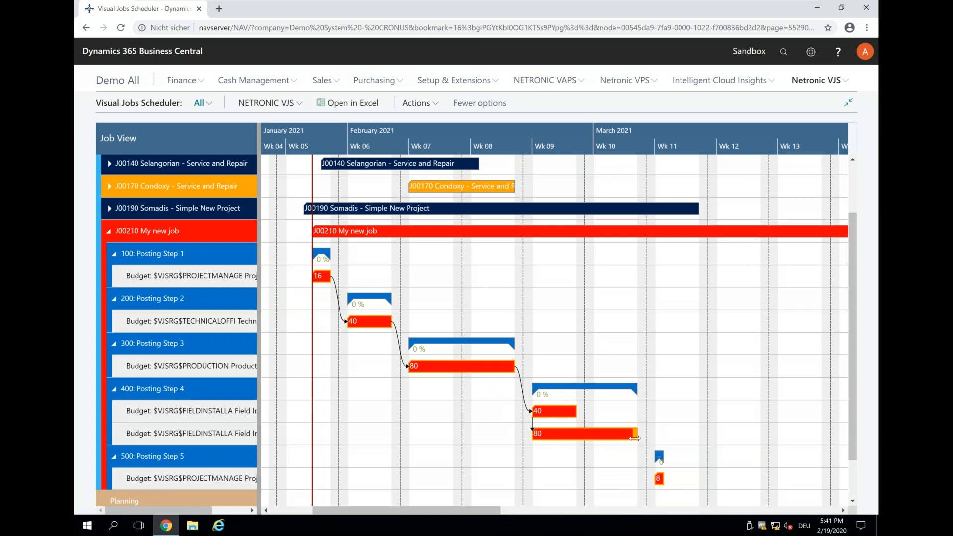
right_click(658, 478)
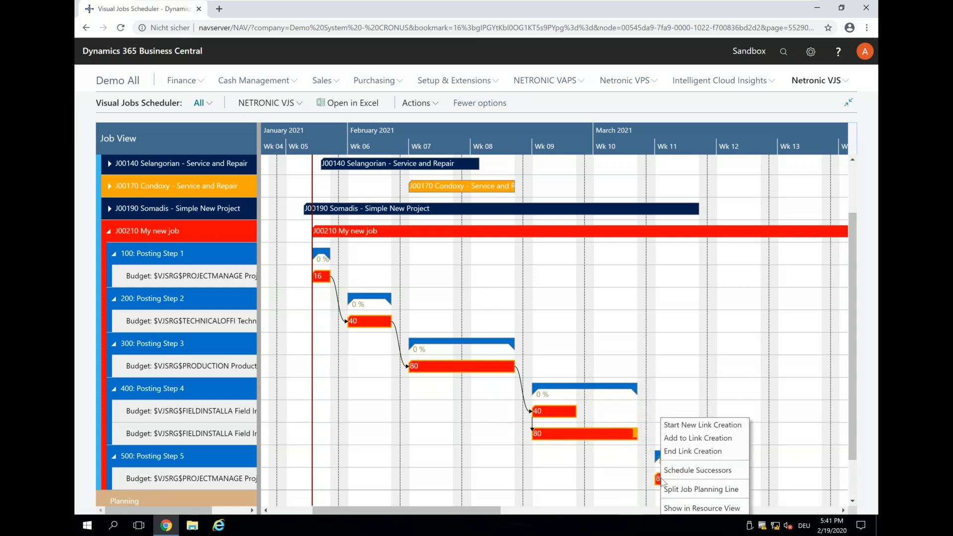
click(675, 451)
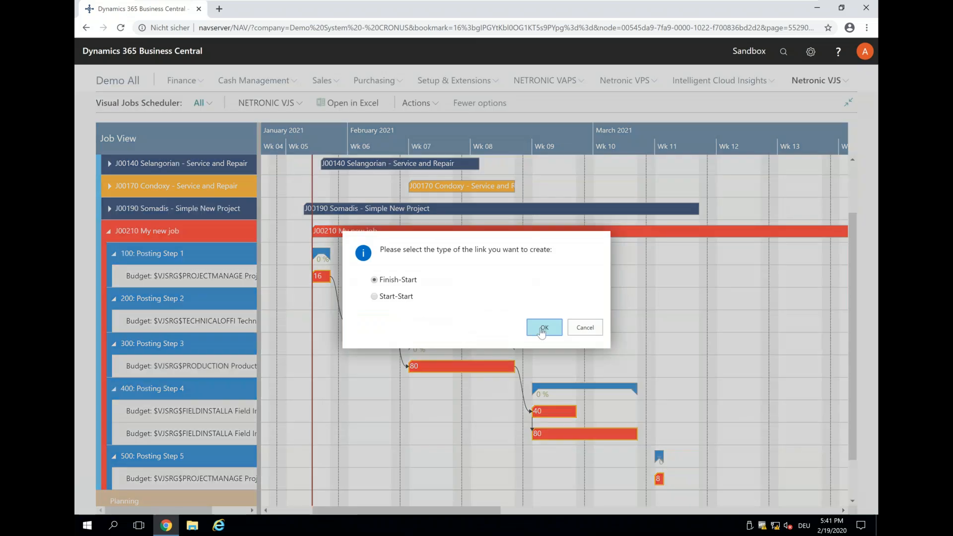
click(543, 327)
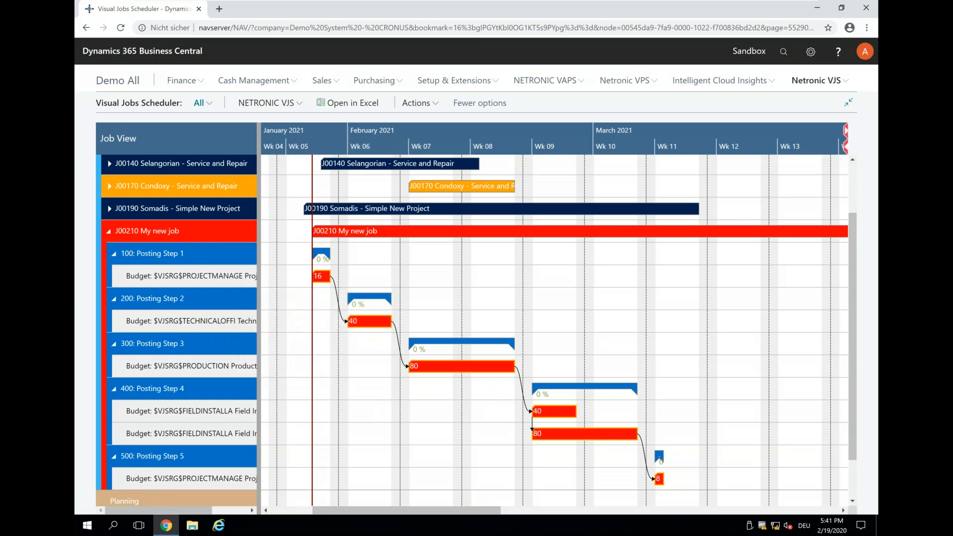
Step: Move the planning line of Posting Step 1 to start on 8 February 2021 and check the planning line record of Posting Step 3
drag(318, 277, 418, 275)
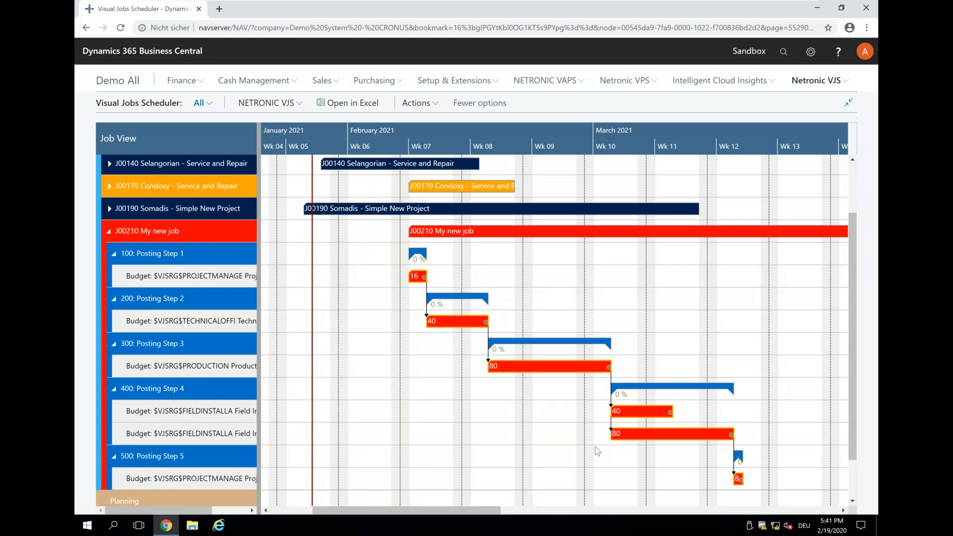
mouse_move(446, 322)
mouse_move(535, 367)
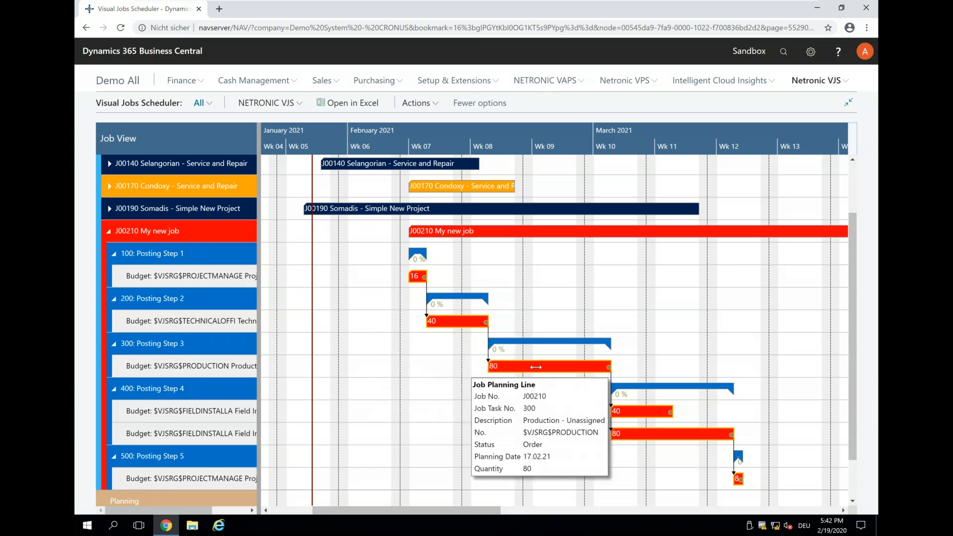
double_click(536, 367)
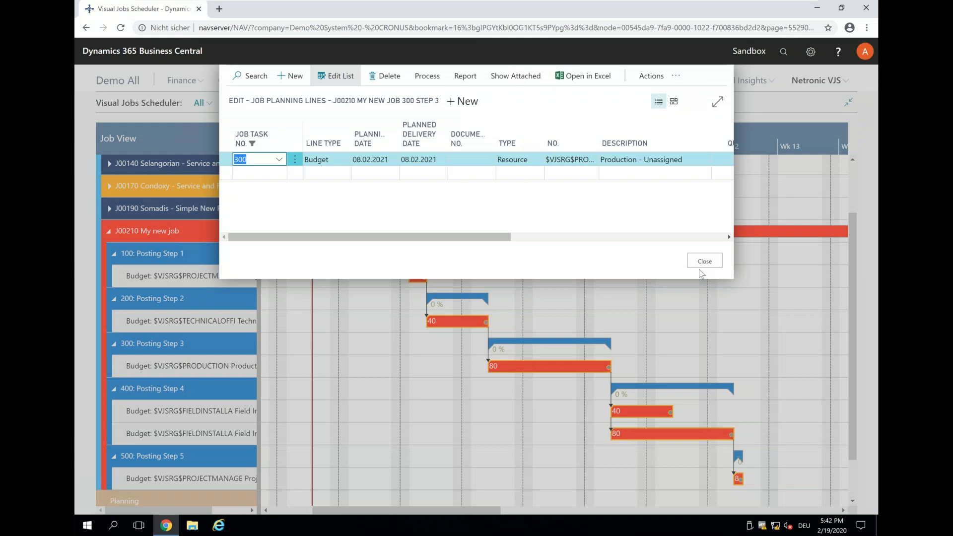
click(698, 271)
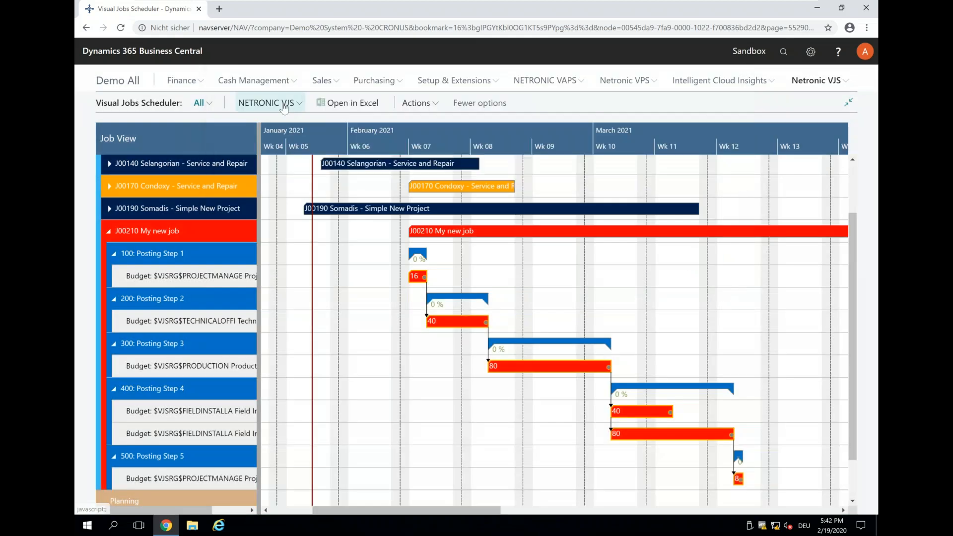
Step: Save the schedule changes
click(285, 106)
click(257, 143)
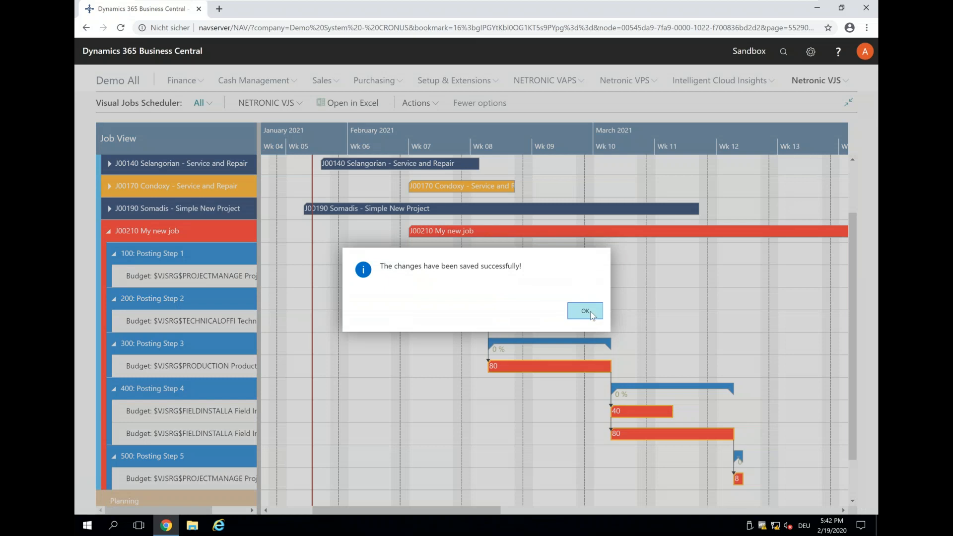
click(585, 311)
Step: Set the quantity of Posting Step 3's planning line to 60 in its job planning lines record
mouse_move(533, 368)
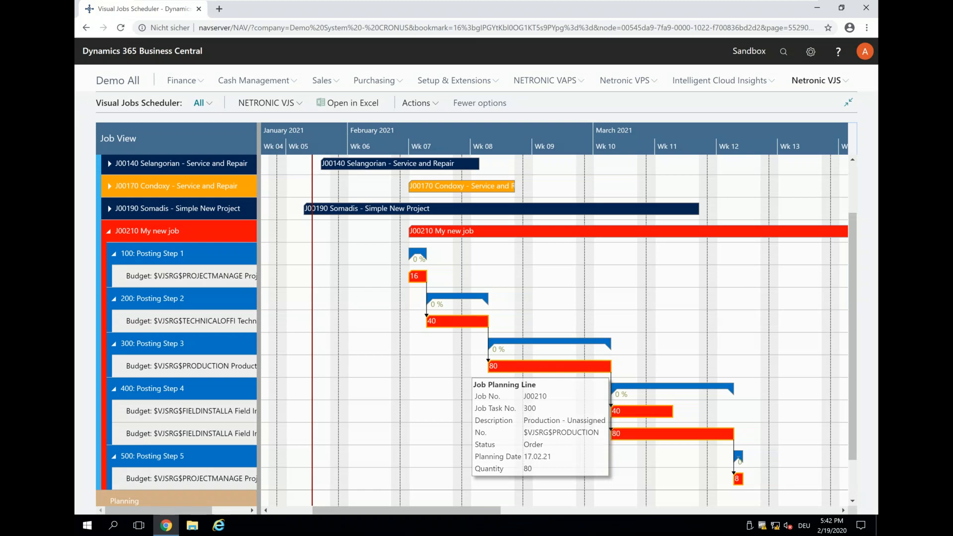
double_click(533, 367)
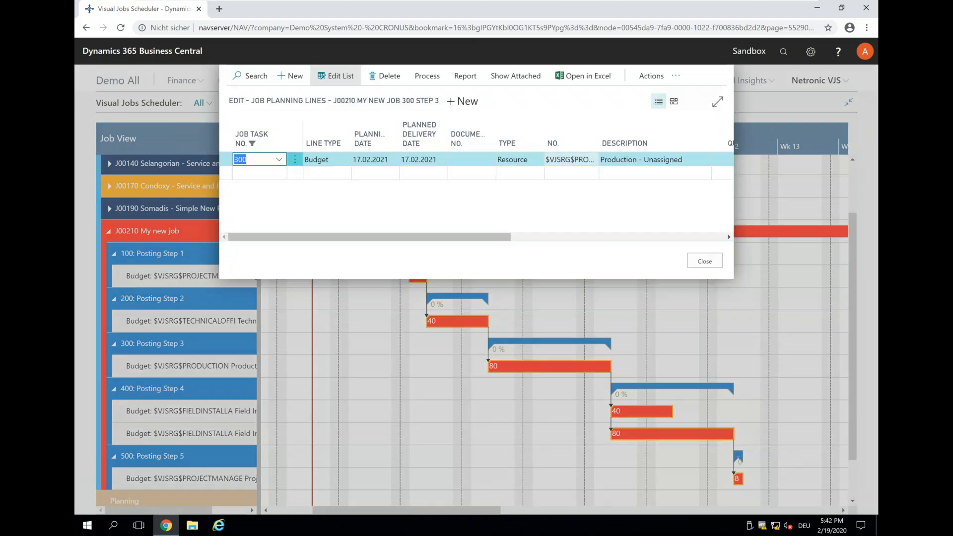
drag(497, 237, 598, 250)
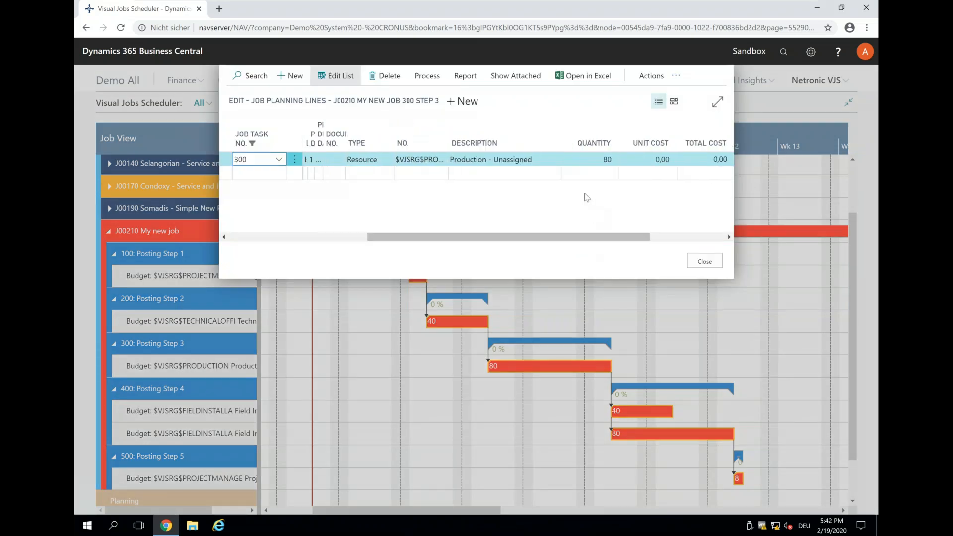
click(560, 162)
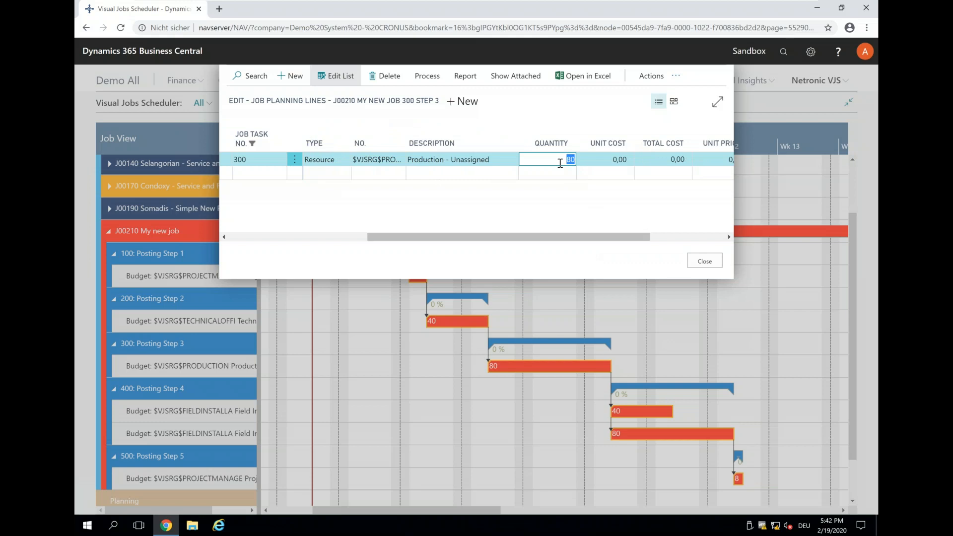
text(60)
key(Tab)
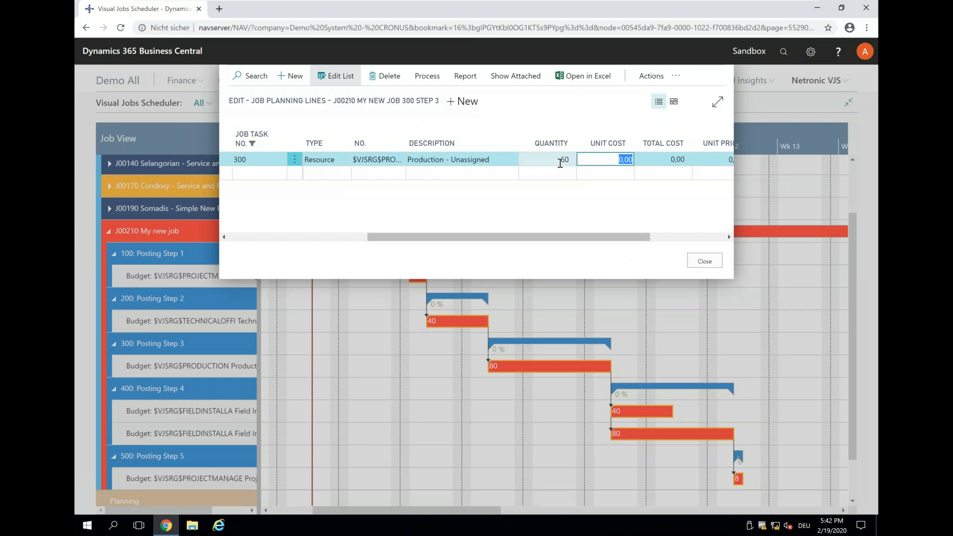
click(703, 262)
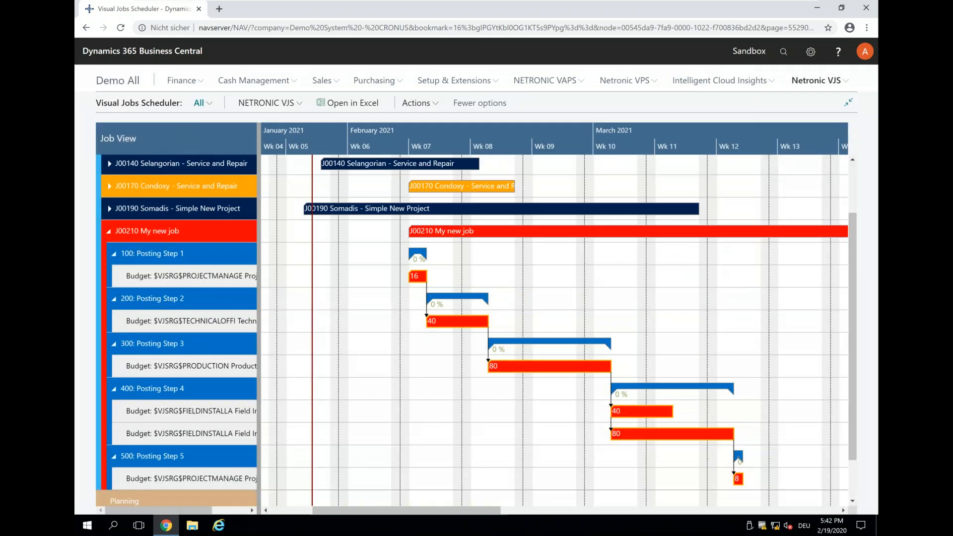
Step: Reload the scheduler data and schedule the successors of Posting Step 3's planning line
click(267, 103)
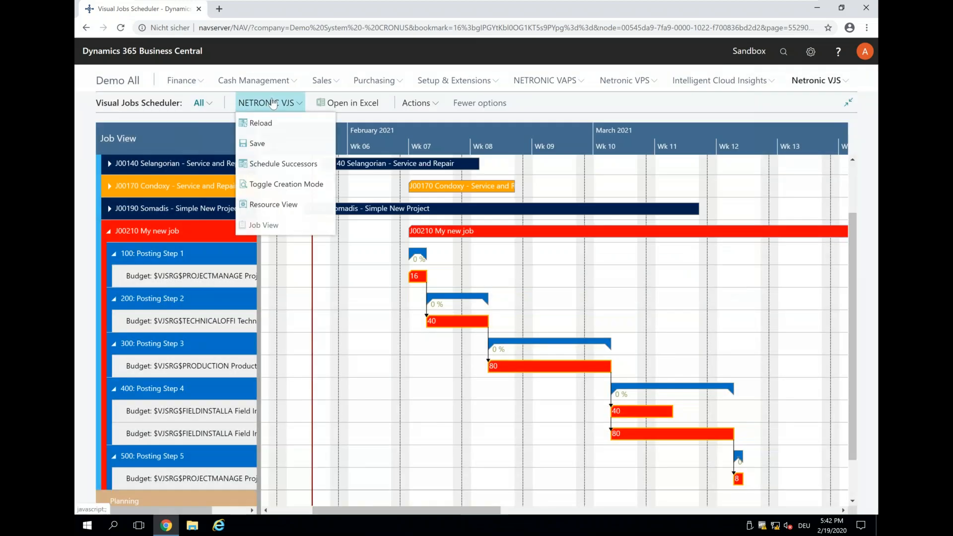
click(253, 130)
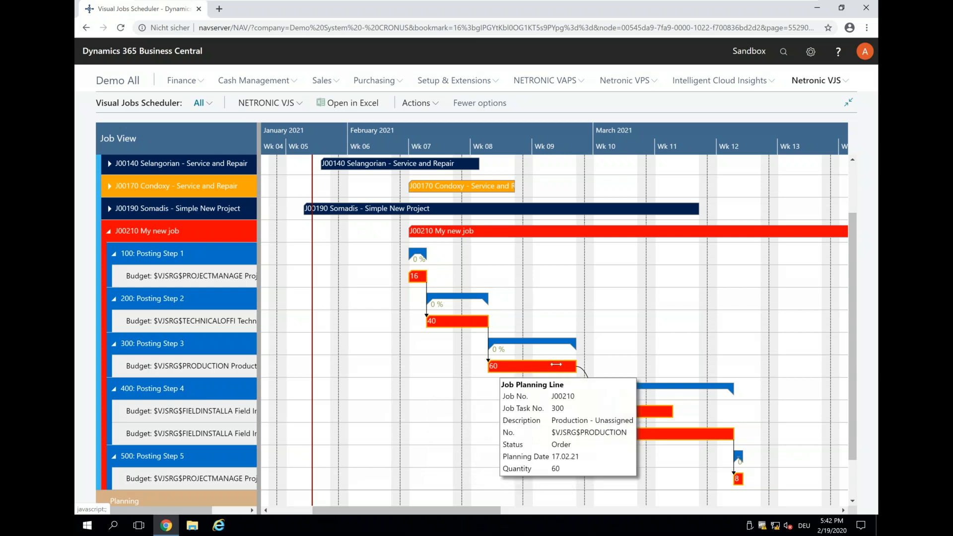
right_click(551, 369)
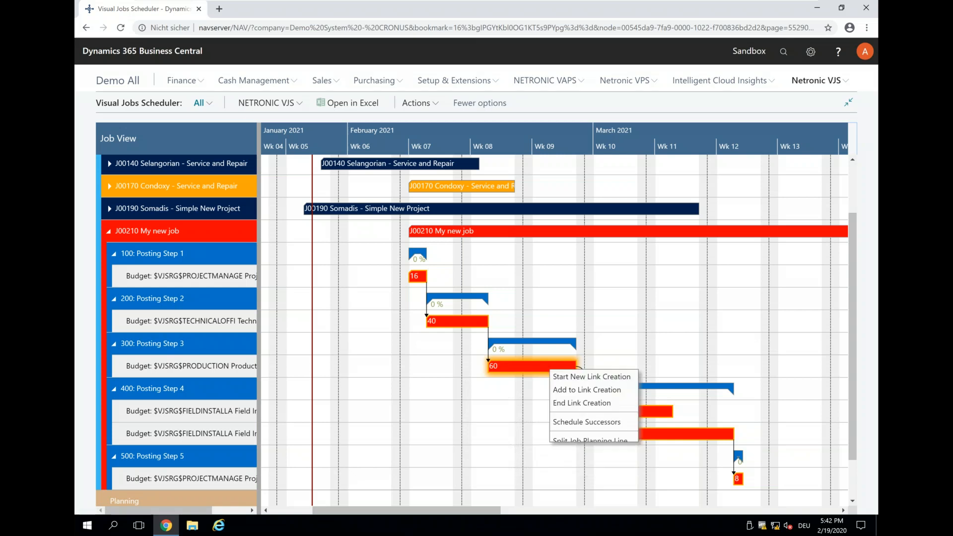
click(583, 422)
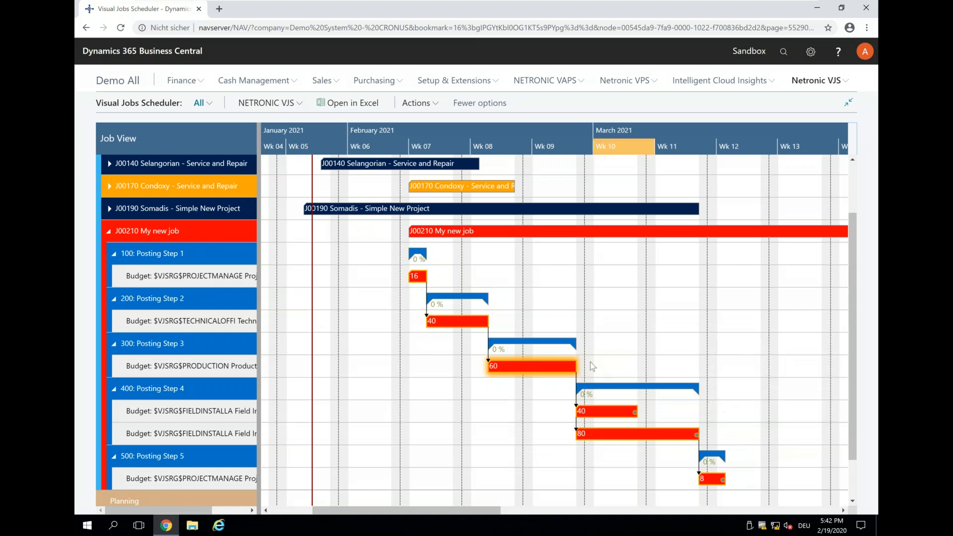
Step: Move the planning line of Posting Step 3 to 20 February, then back to 19 February, and schedule its successors
scroll(591, 366, up, 2)
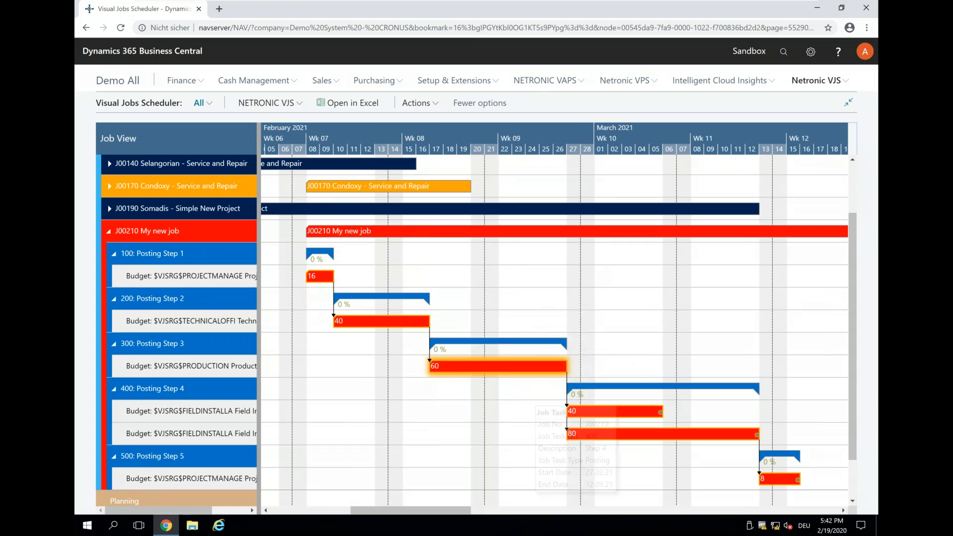
mouse_move(595, 410)
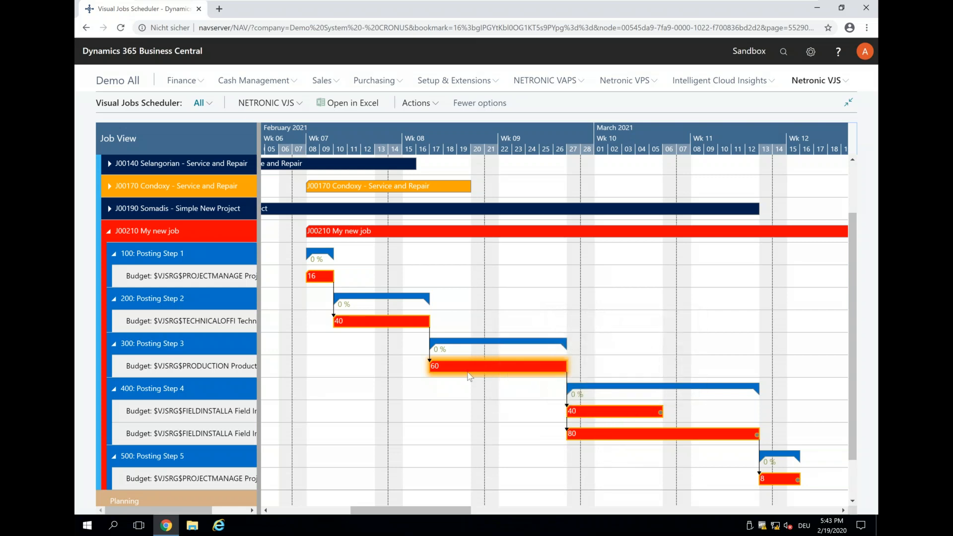
drag(476, 370, 505, 368)
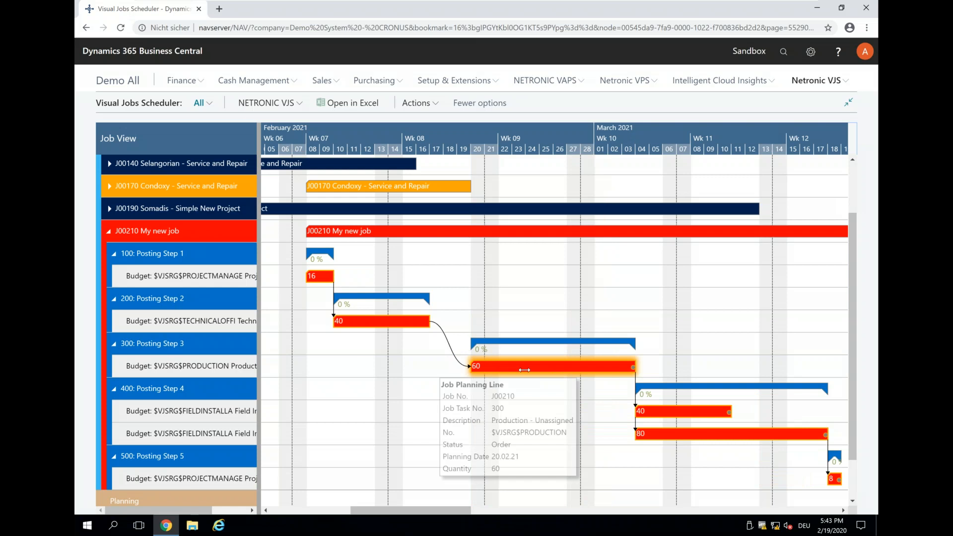
drag(519, 366, 506, 366)
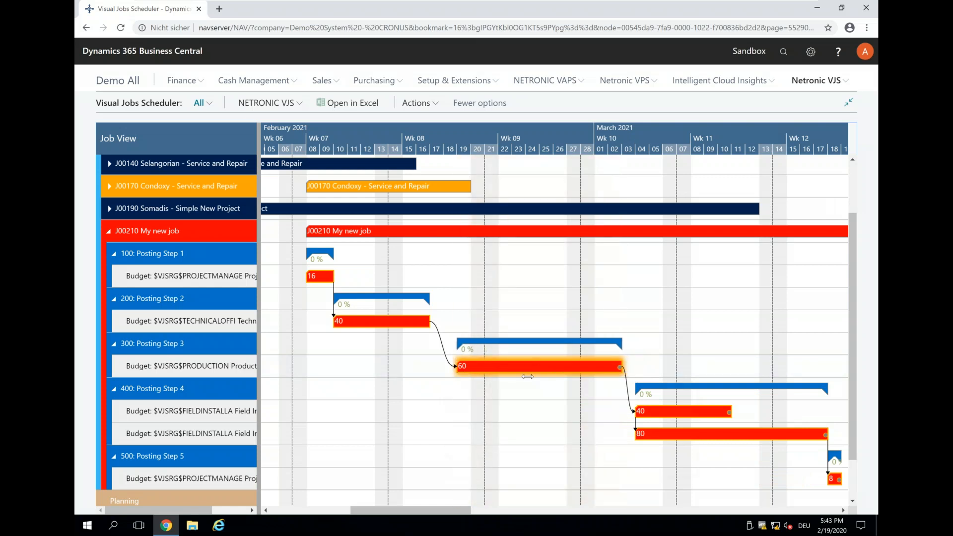
right_click(605, 367)
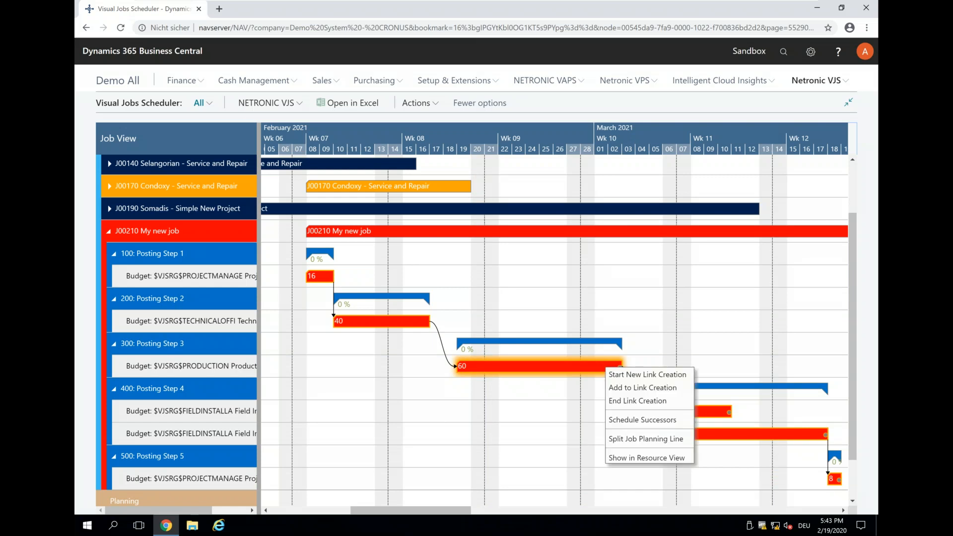
click(645, 420)
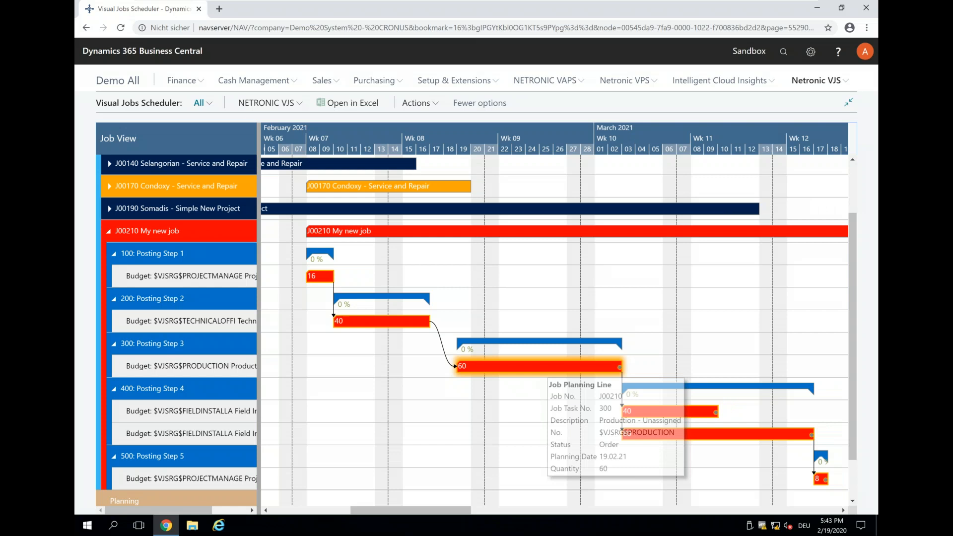
Step: Schedule the successors of Posting Step 2's planning line
right_click(373, 319)
click(405, 330)
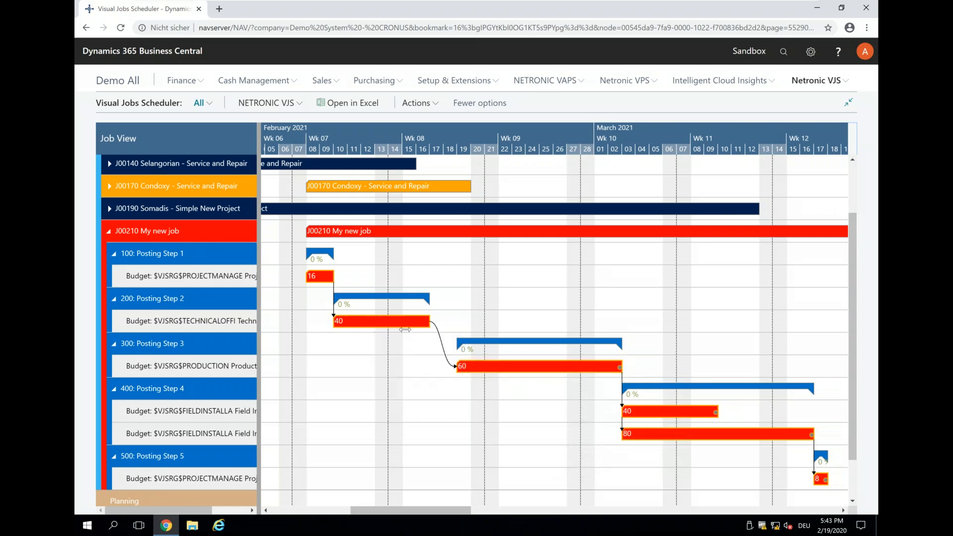
right_click(402, 327)
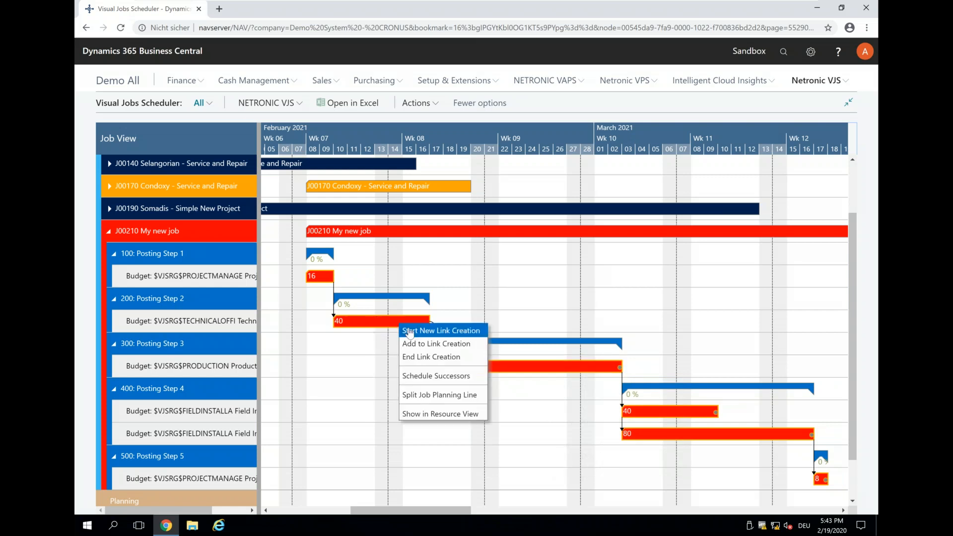
click(419, 357)
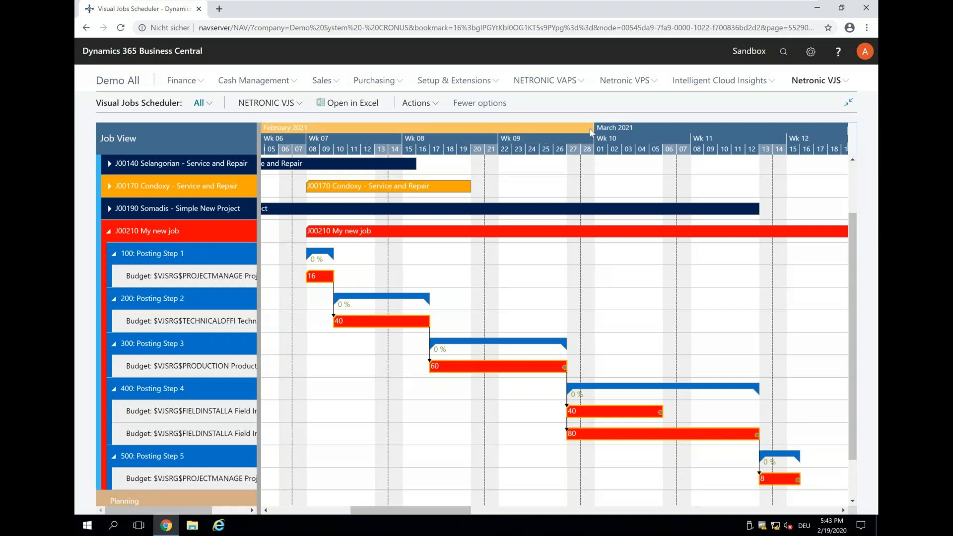
Step: Examine the full time span of My new job and the records of Posting Step 4's planning lines
scroll(593, 132, down, 2)
scroll(588, 129, down, 3)
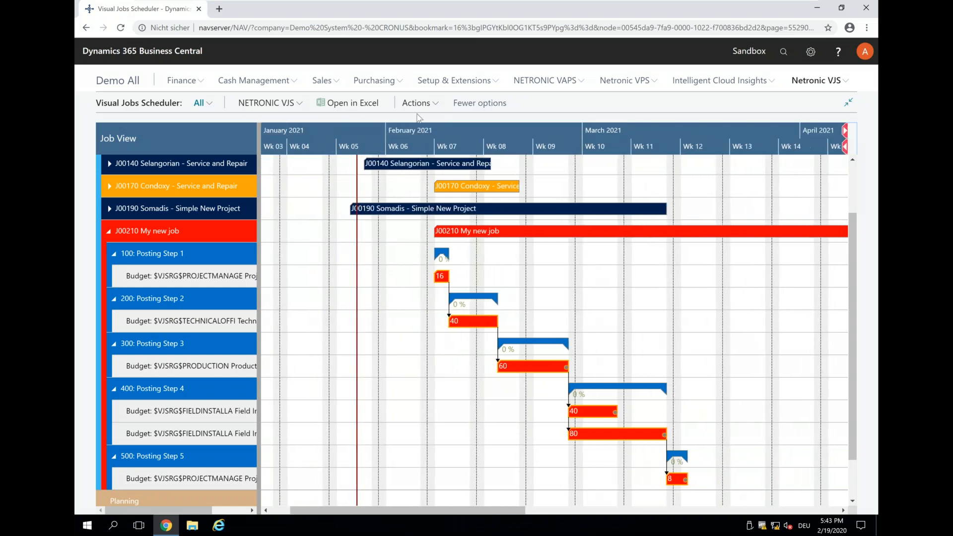
drag(692, 151, 671, 152)
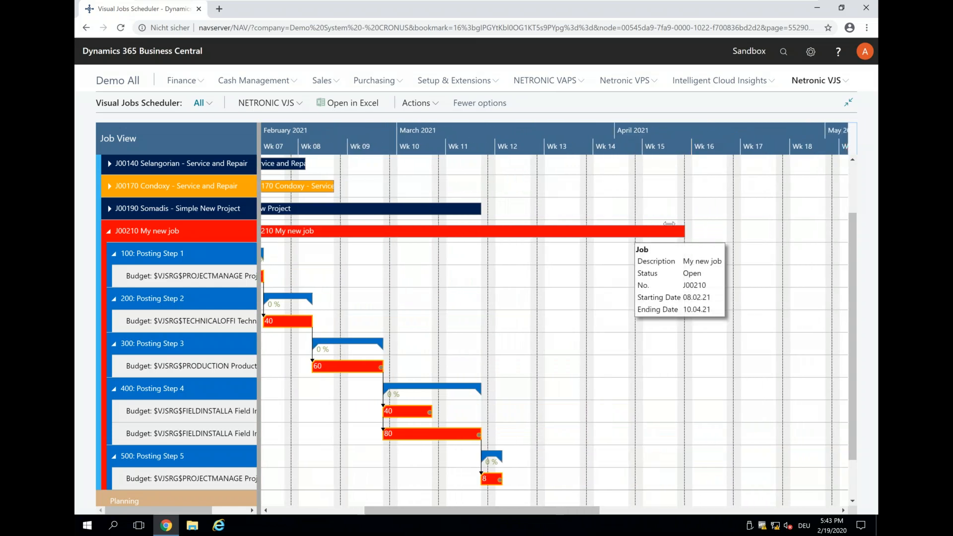
click(377, 138)
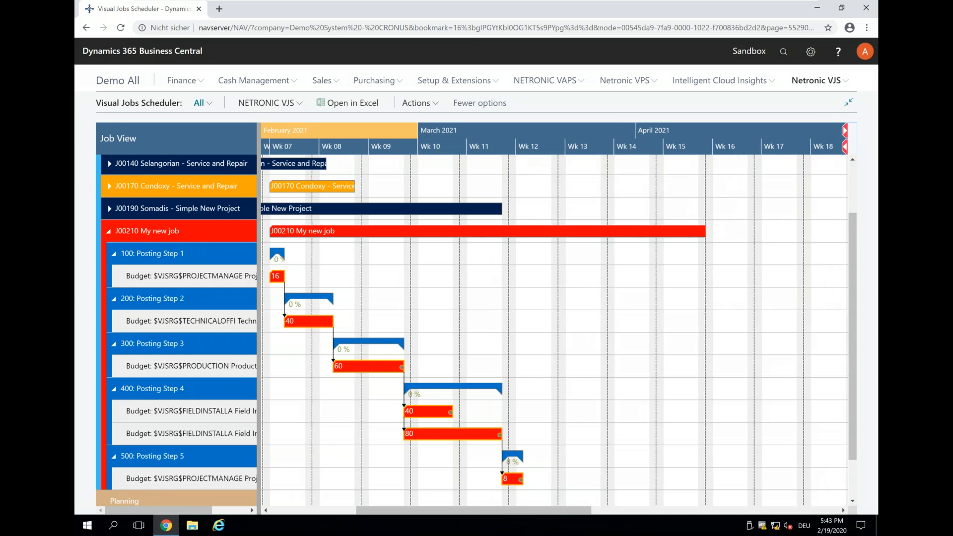
mouse_move(378, 367)
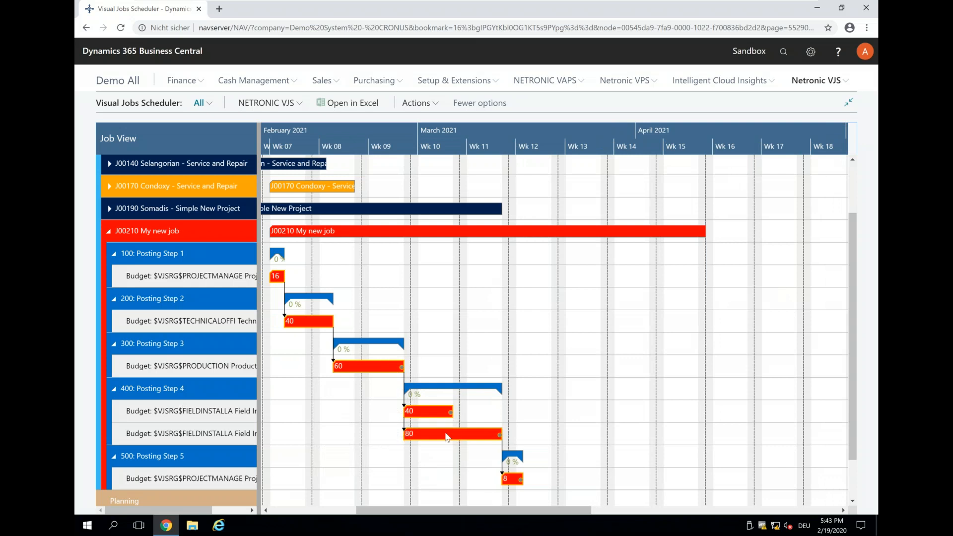
mouse_move(443, 433)
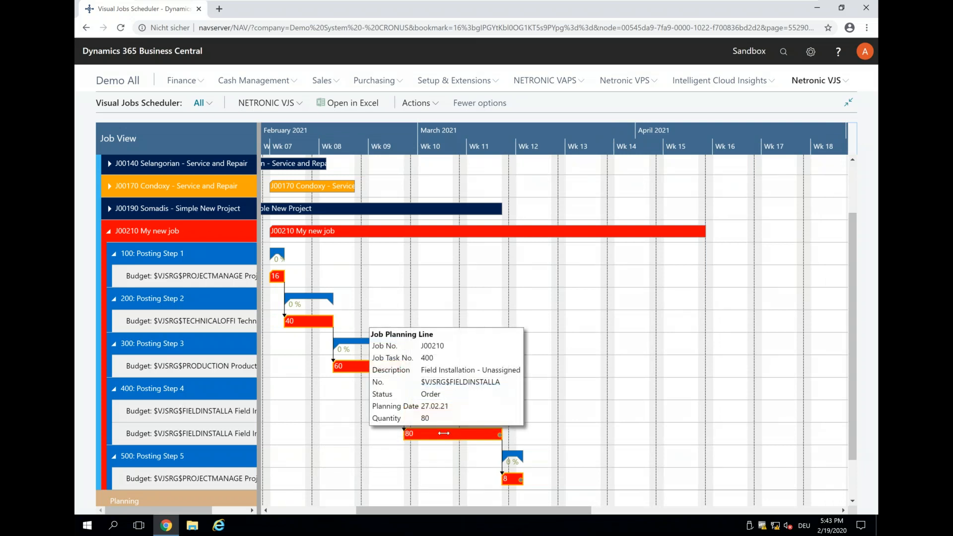
double_click(444, 433)
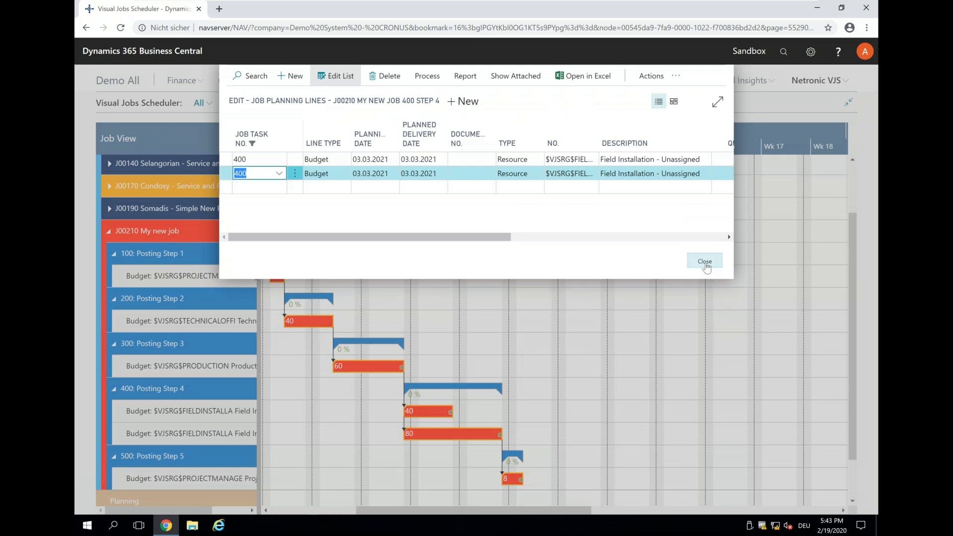
click(706, 263)
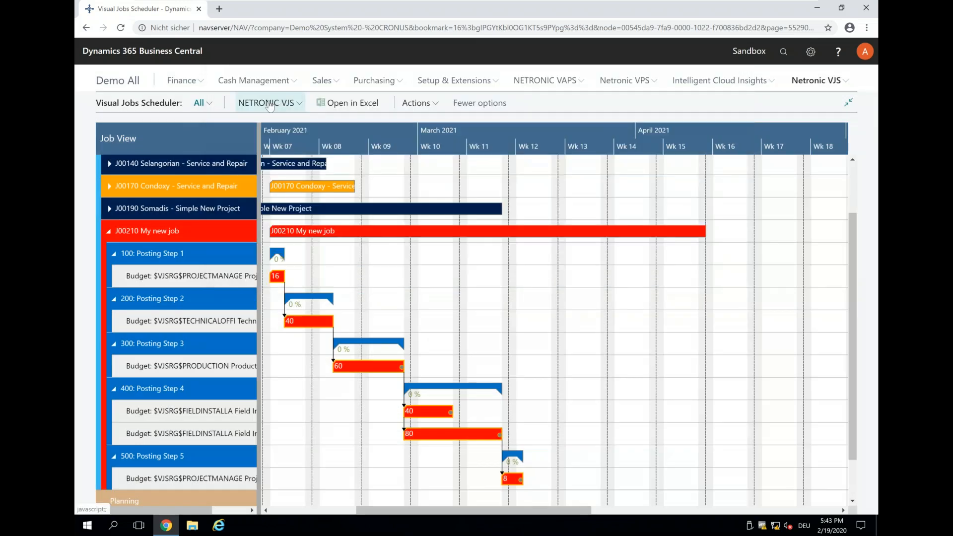
Step: Save the rescheduled planning lines of My new job
click(268, 102)
click(260, 140)
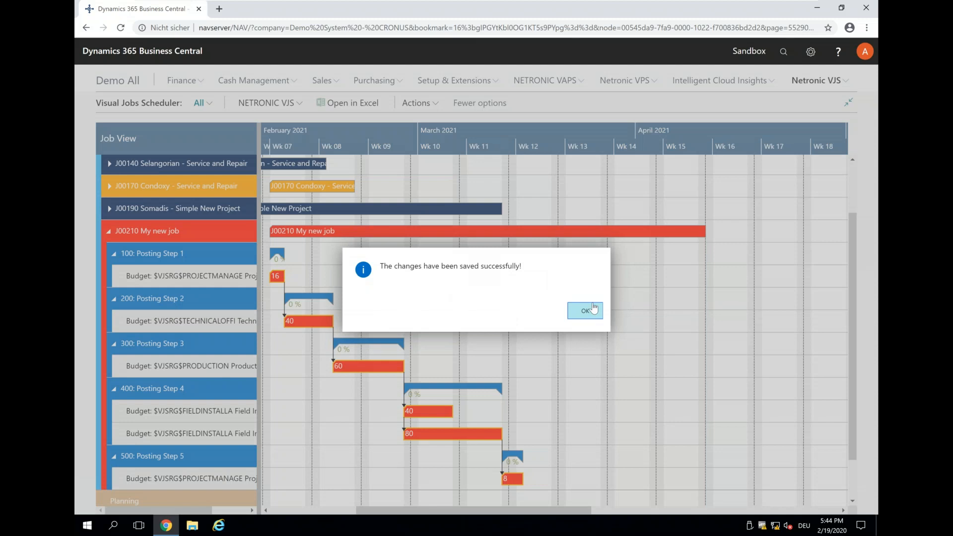
click(586, 310)
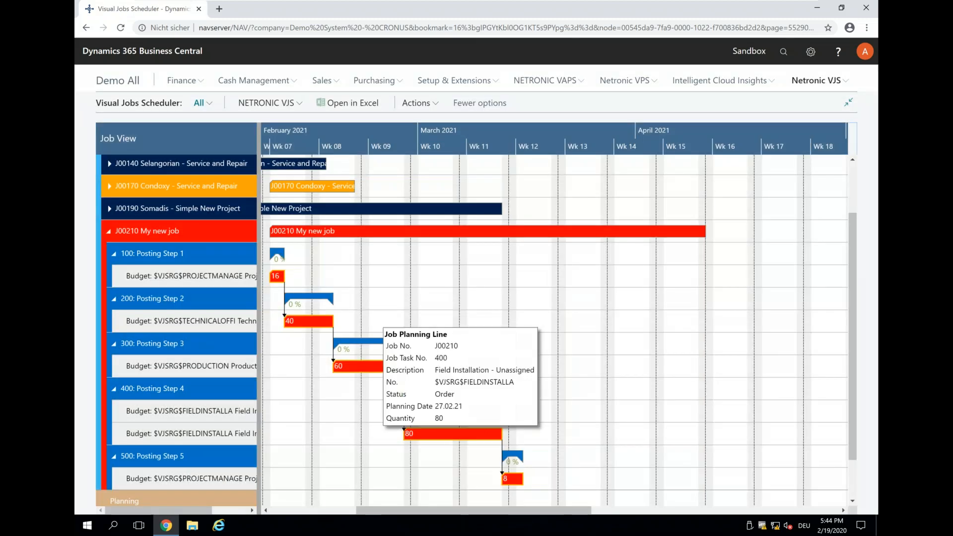
Step: Set the quantity of Posting Step 4's second planning line to 240 in its job planning lines record
double_click(442, 433)
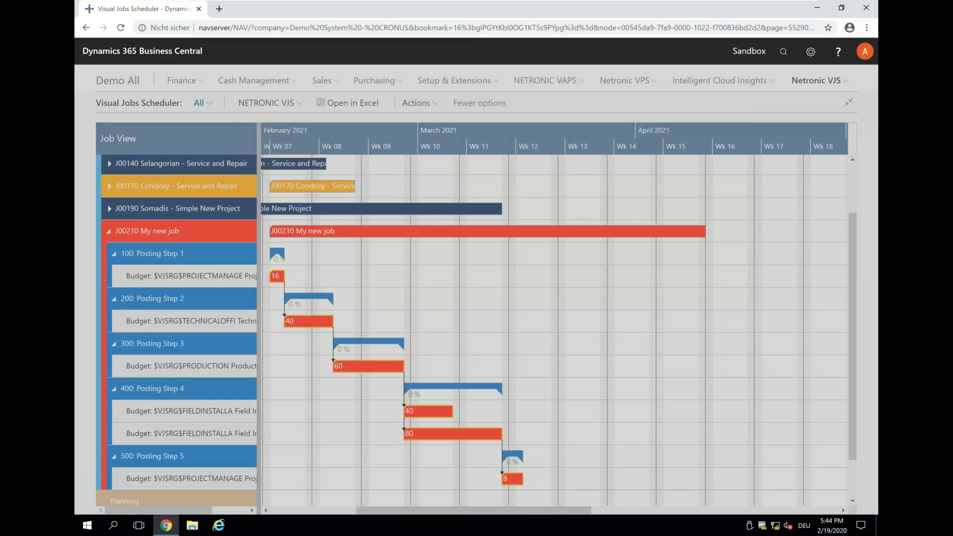
drag(432, 237, 571, 229)
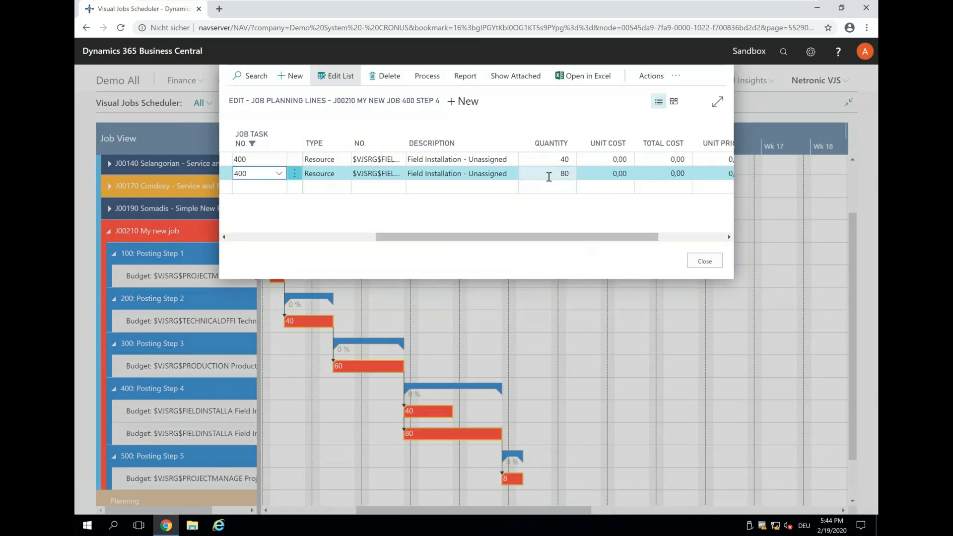
click(549, 176)
text(24)
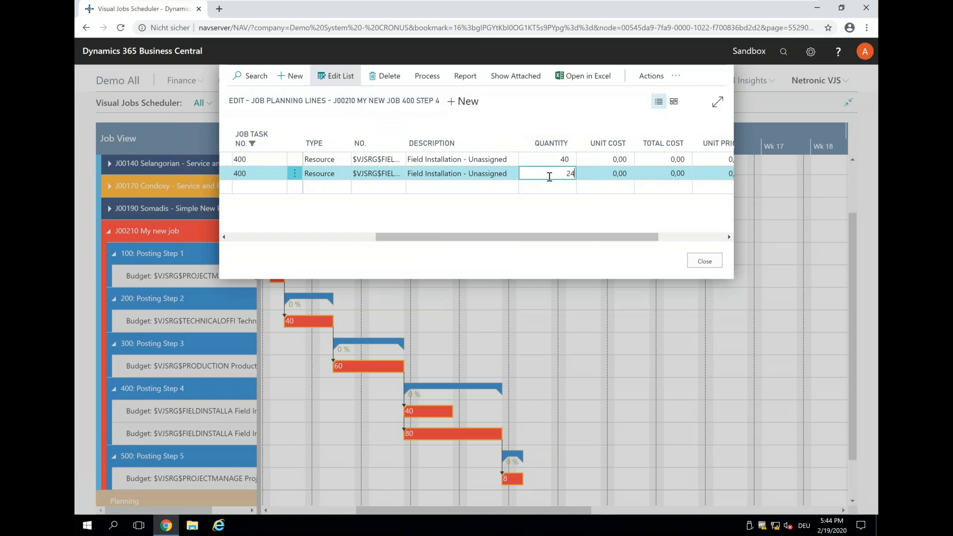
text(0)
key(Tab)
click(705, 261)
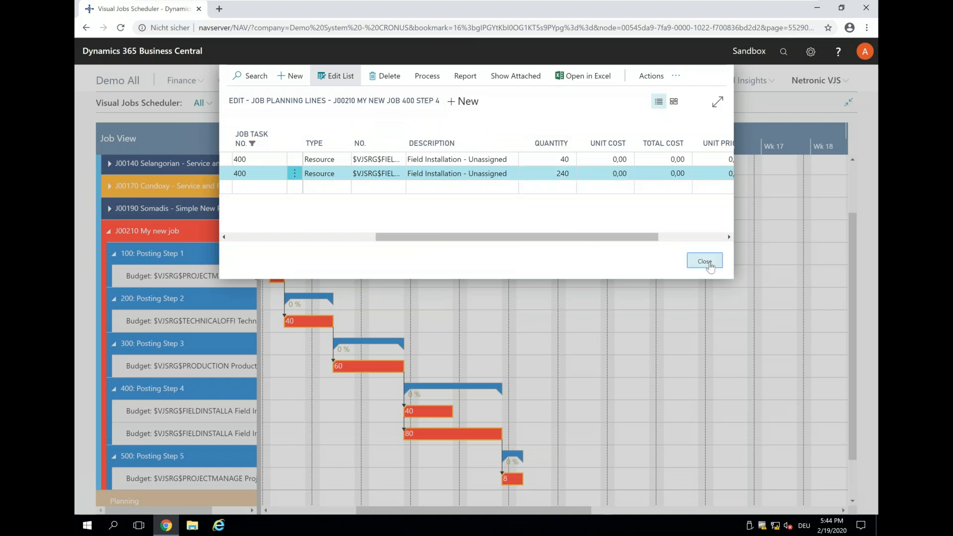
Step: Reload the scheduler data and schedule the successors of Posting Step 4's 240-hour planning line
click(268, 103)
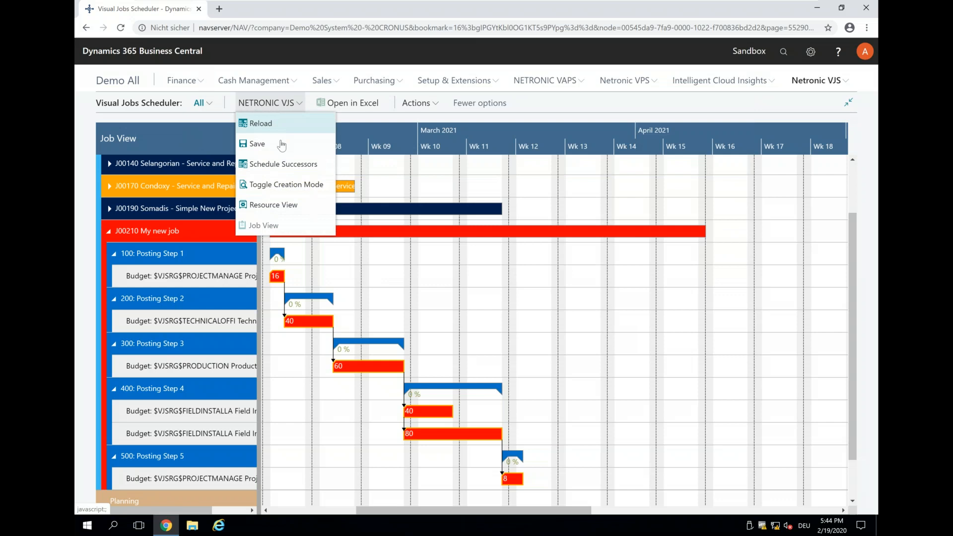
click(258, 123)
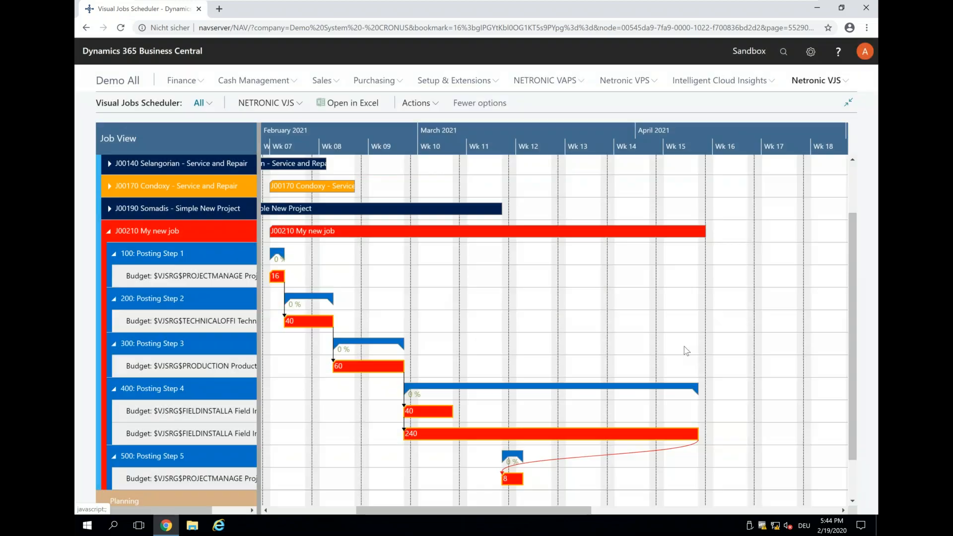
right_click(591, 435)
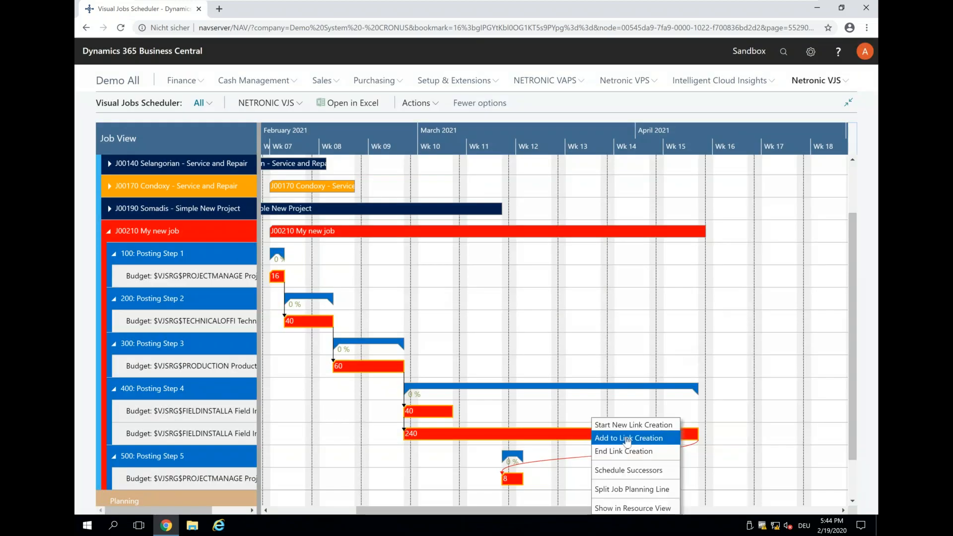
click(628, 471)
click(512, 484)
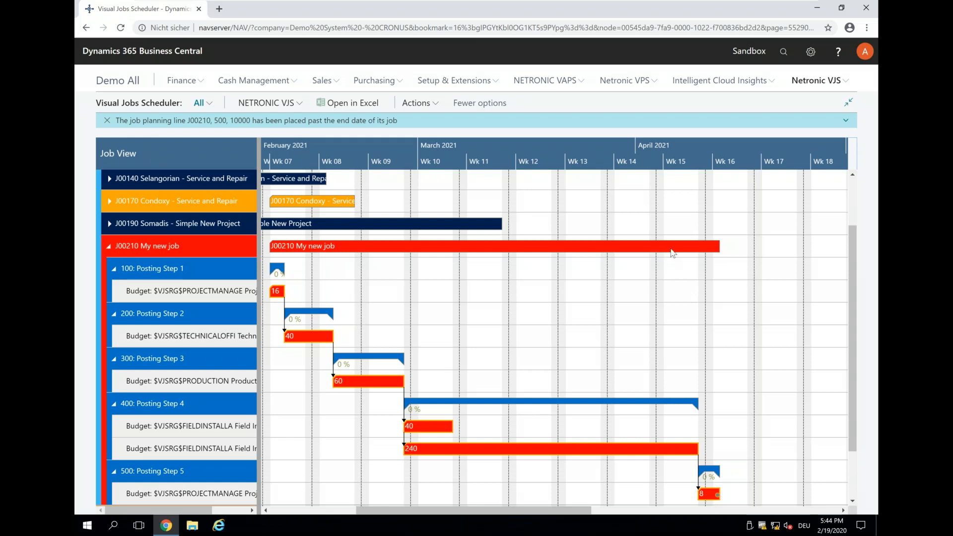
Step: Set the quantity of Posting Step 4's second planning line to 210 in its job planning lines record
mouse_move(670, 247)
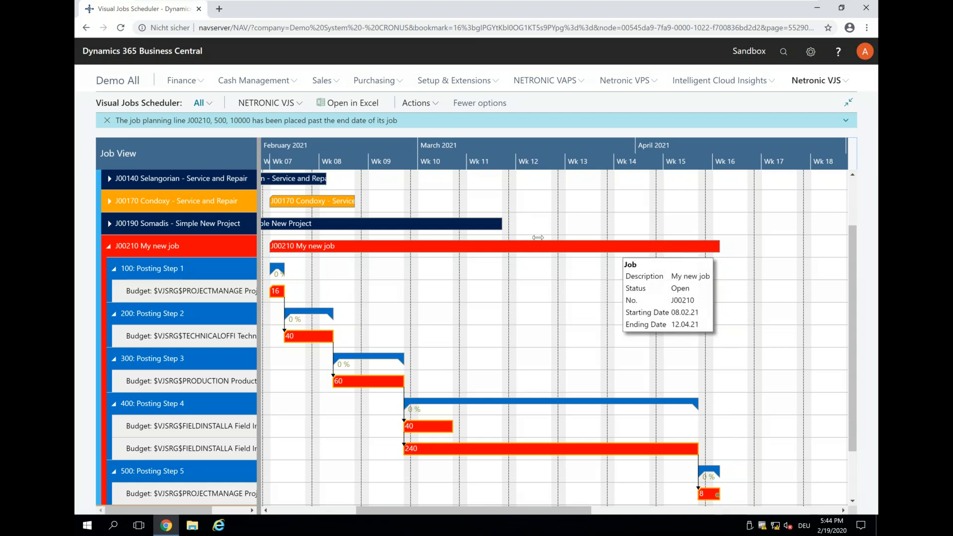
mouse_move(520, 246)
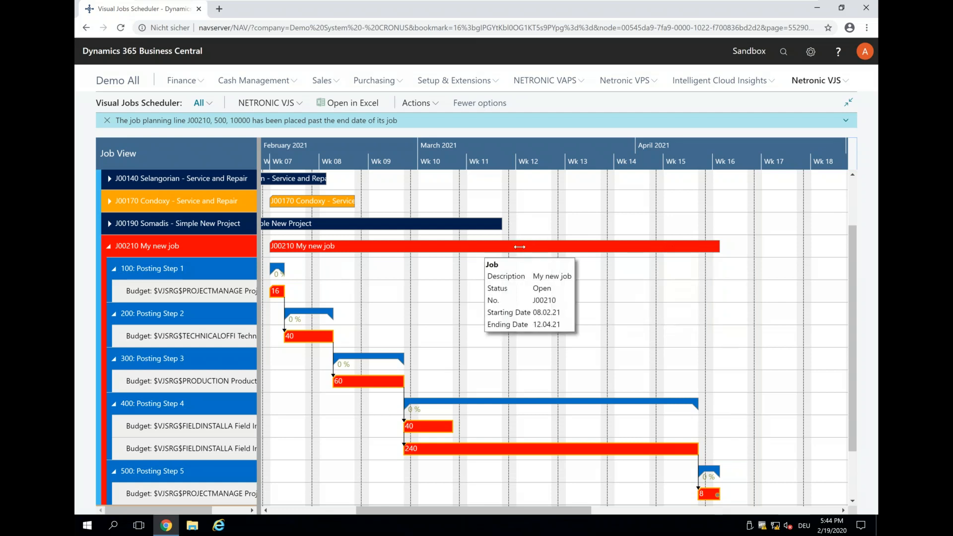
double_click(545, 448)
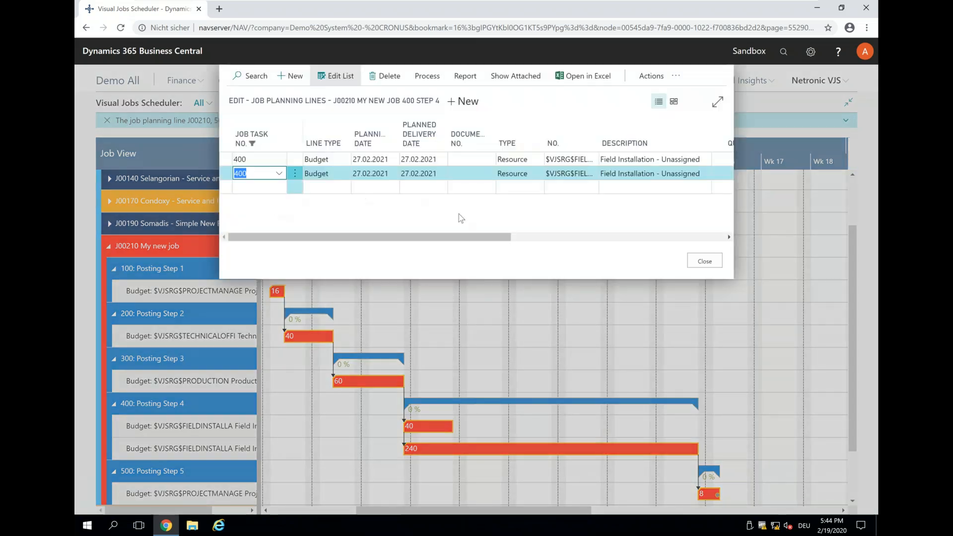
drag(469, 239, 577, 256)
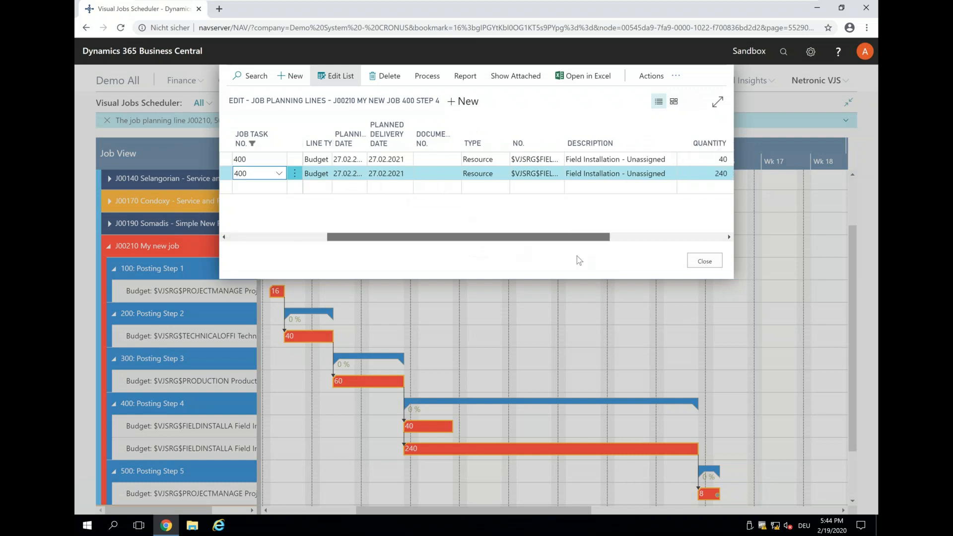
click(608, 174)
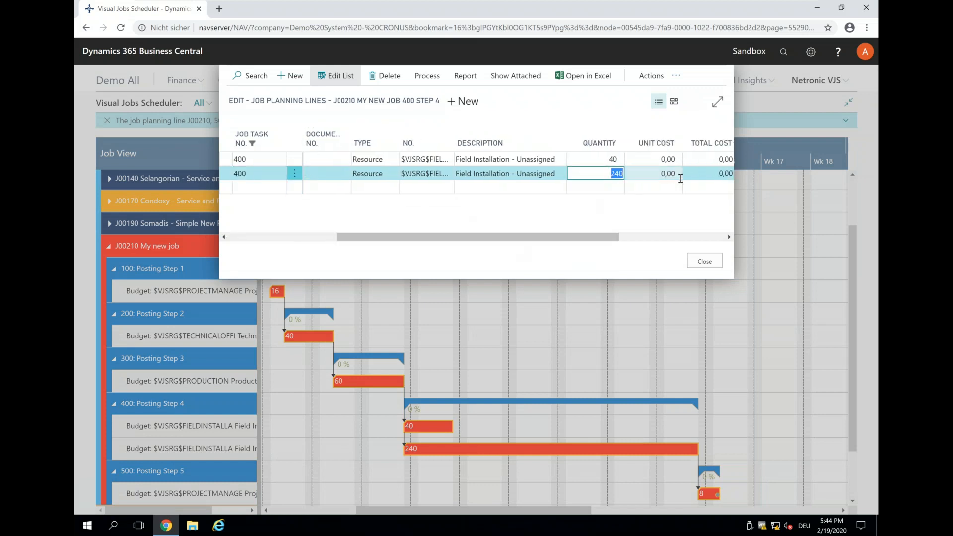
text(218)
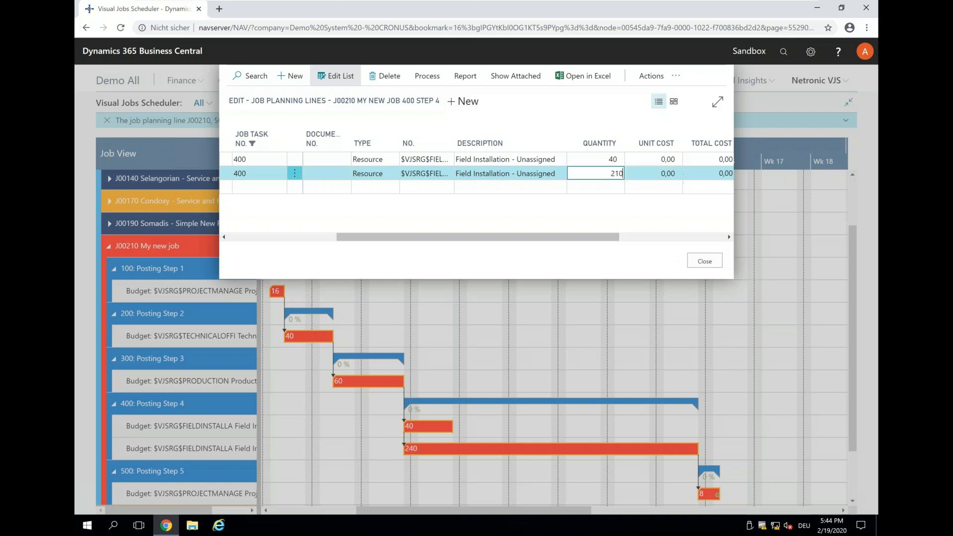
click(708, 263)
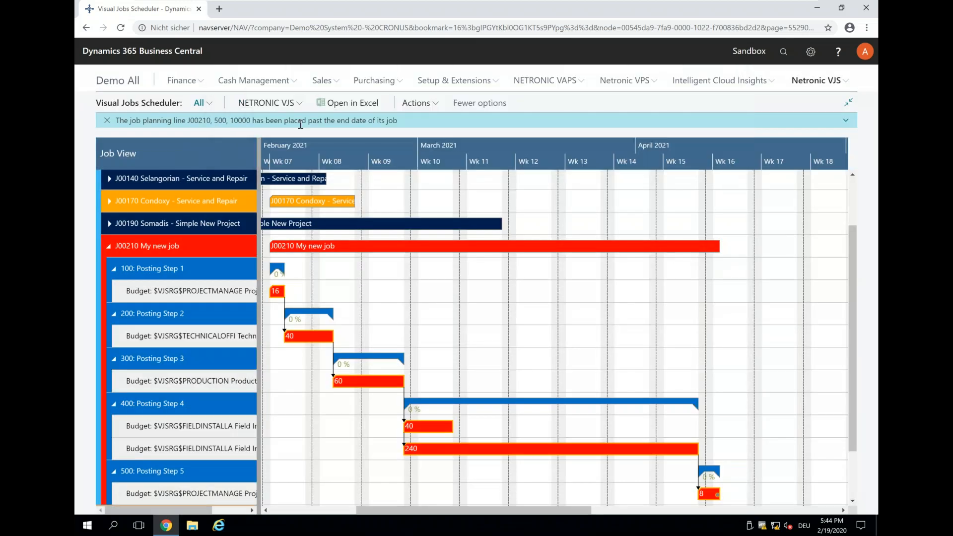
Step: Reload the scheduler data, saving the unsaved changes, and schedule the successors of Posting Step 4's second planning line
click(273, 105)
click(275, 129)
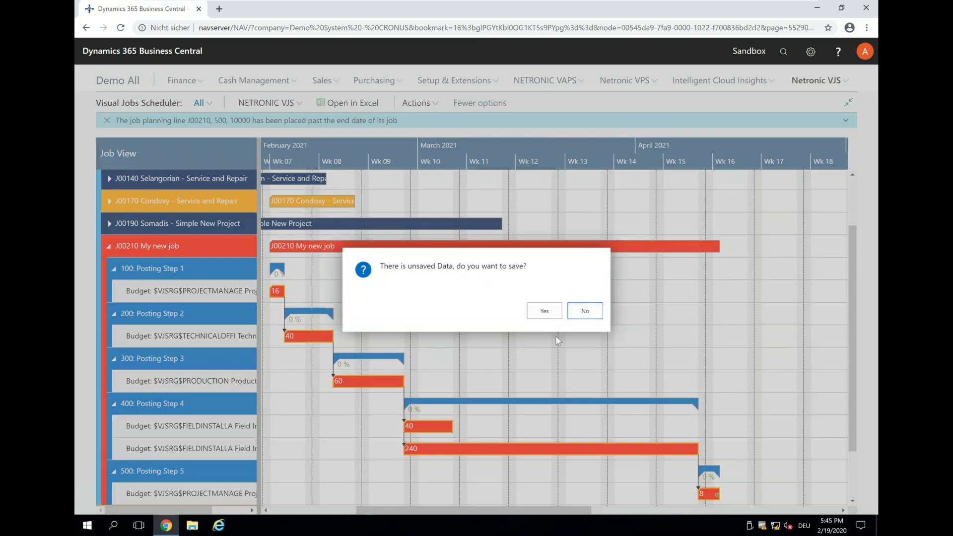
click(547, 317)
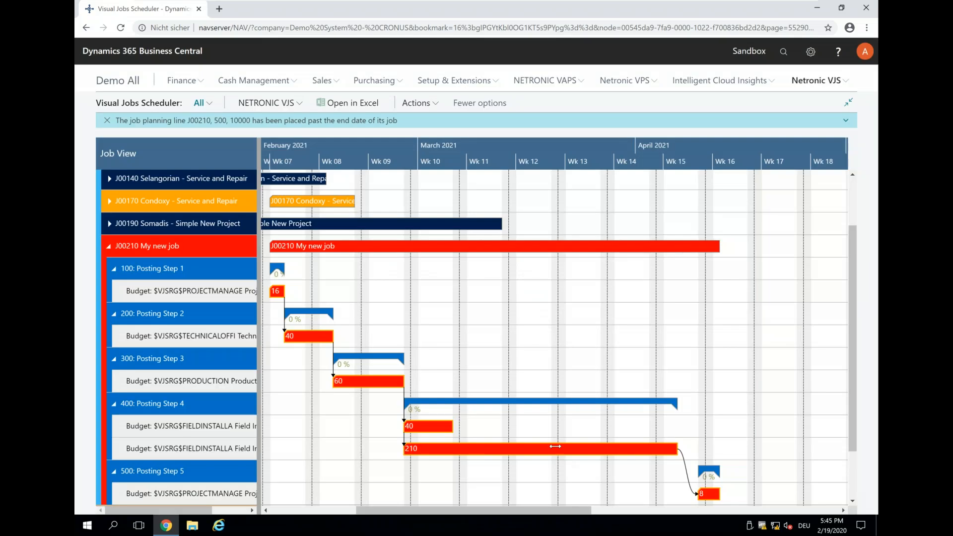
right_click(554, 446)
click(585, 470)
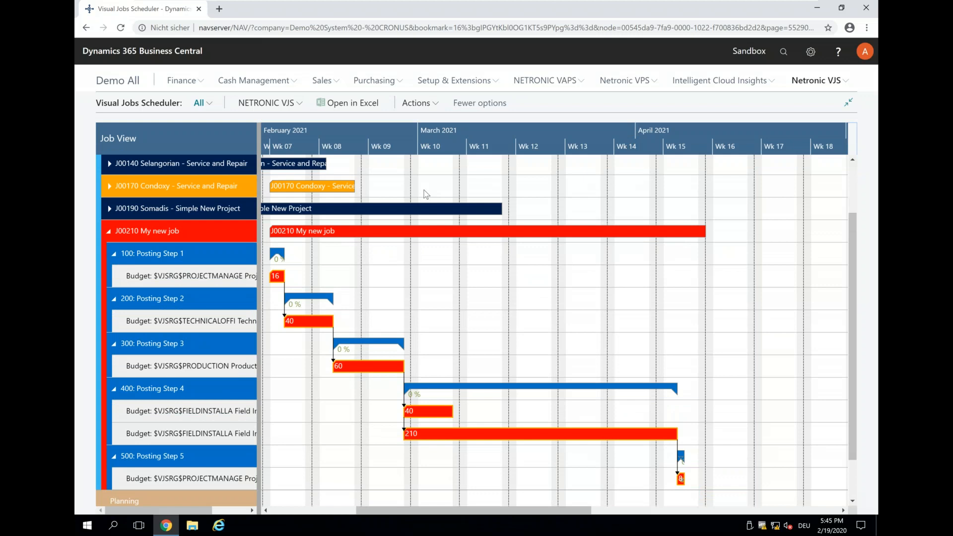
Step: Switch the scheduler from the job view to the Resource View
mouse_move(516, 277)
drag(321, 149, 401, 149)
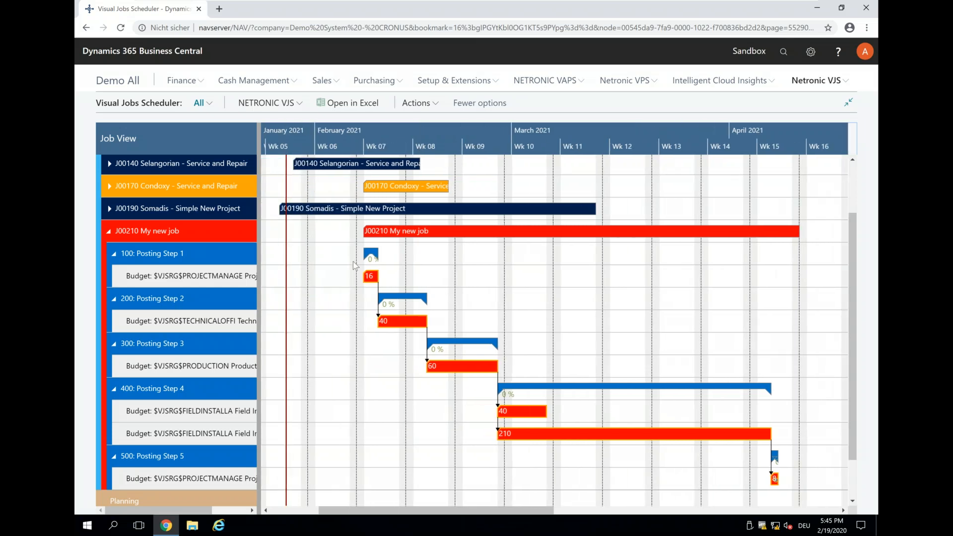
click(268, 103)
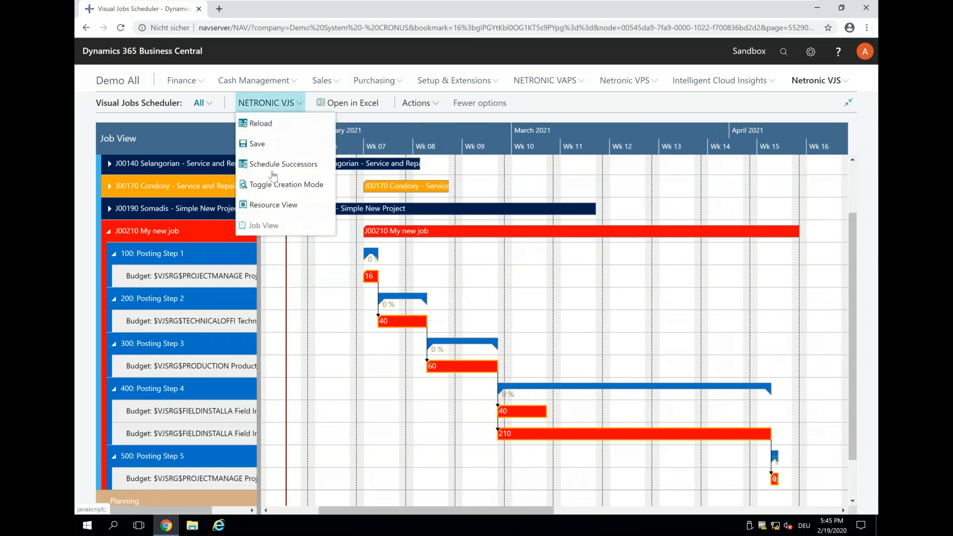
click(273, 206)
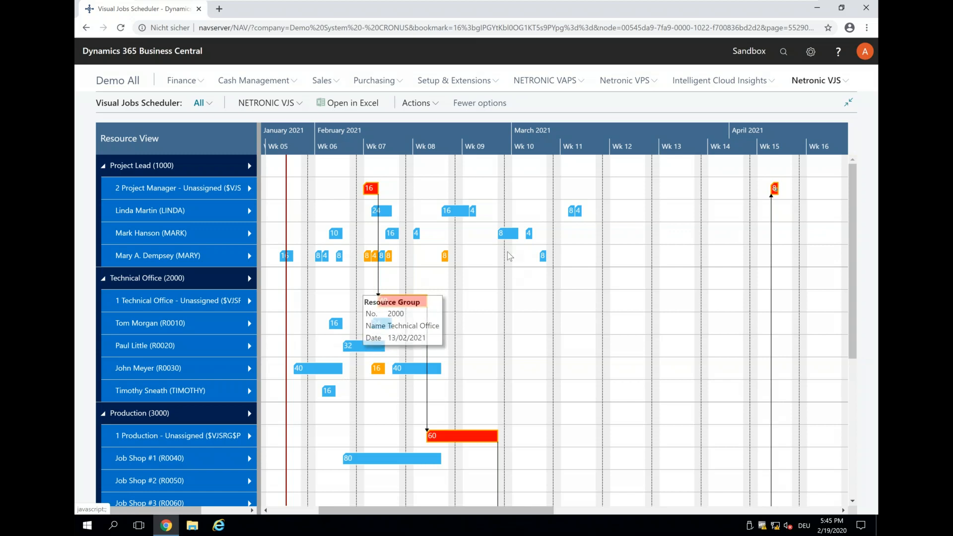
Step: Expand the load histograms of the unassigned Project Manager resource and the Technical Office (2000) resource group
mouse_move(510, 257)
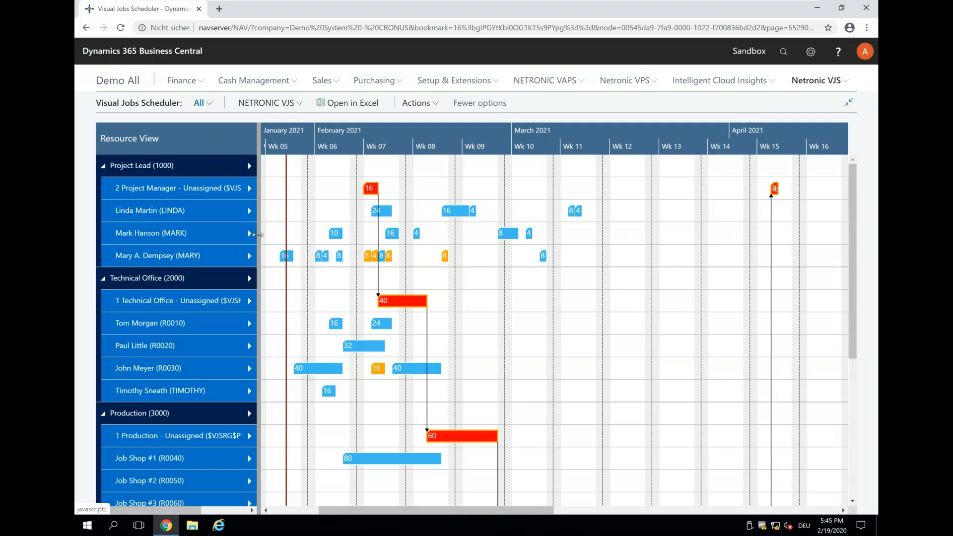
mouse_move(136, 189)
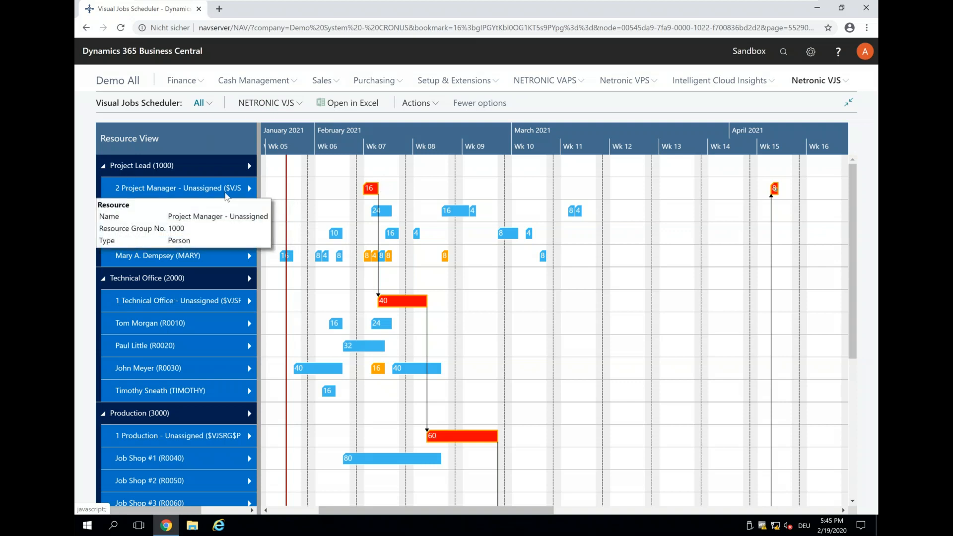
click(249, 188)
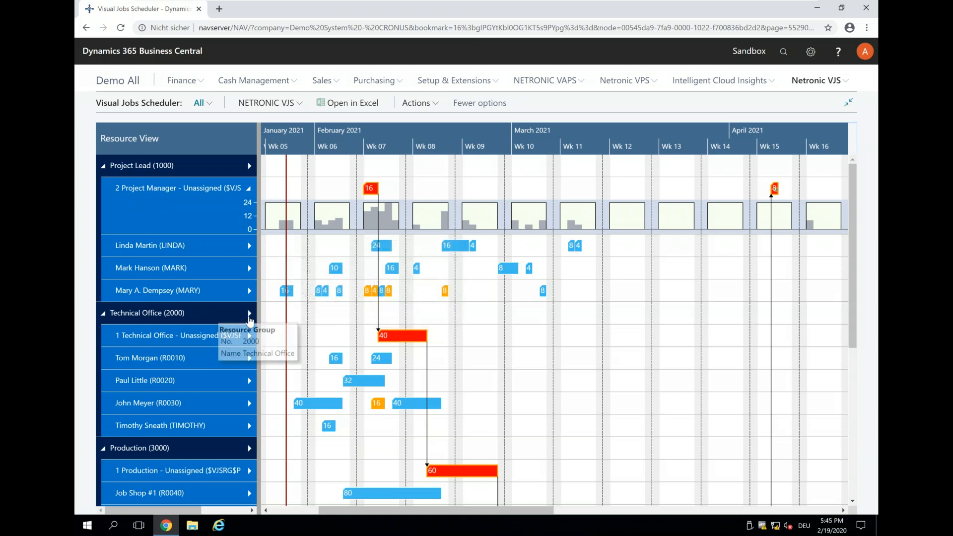
click(249, 314)
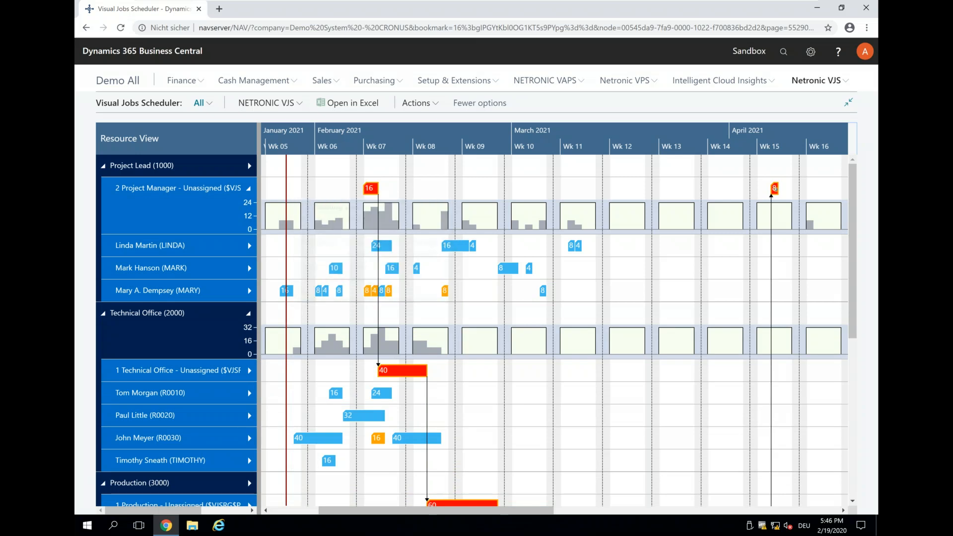
Step: Reassign the unassigned Project Manager's 16-hour February planning line to the second named resource in Project Lead, keeping its dates
mouse_move(370, 190)
drag(369, 189, 368, 267)
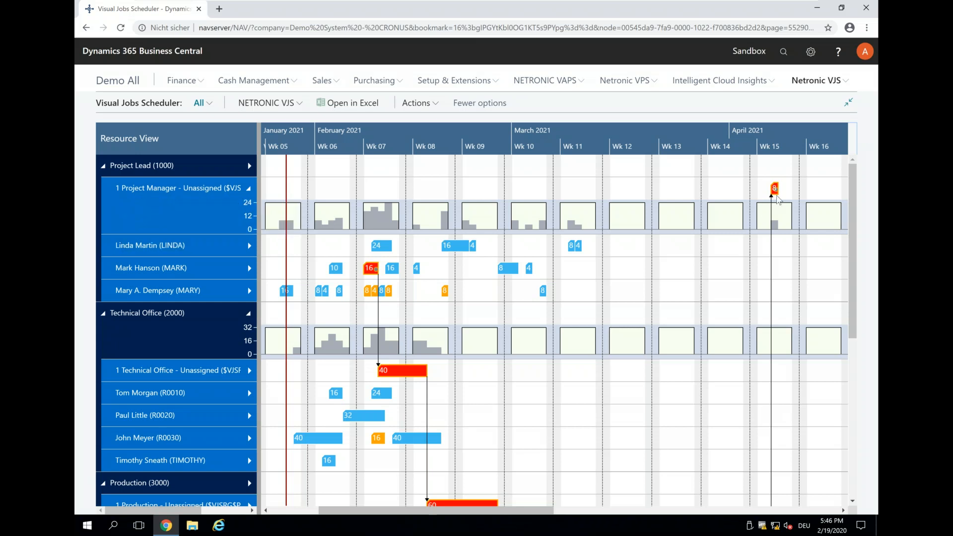
Step: Reassign the unassigned 40-hour Technical Office planning line to the second named resource in that group
mouse_move(772, 191)
mouse_move(393, 371)
drag(394, 372, 397, 414)
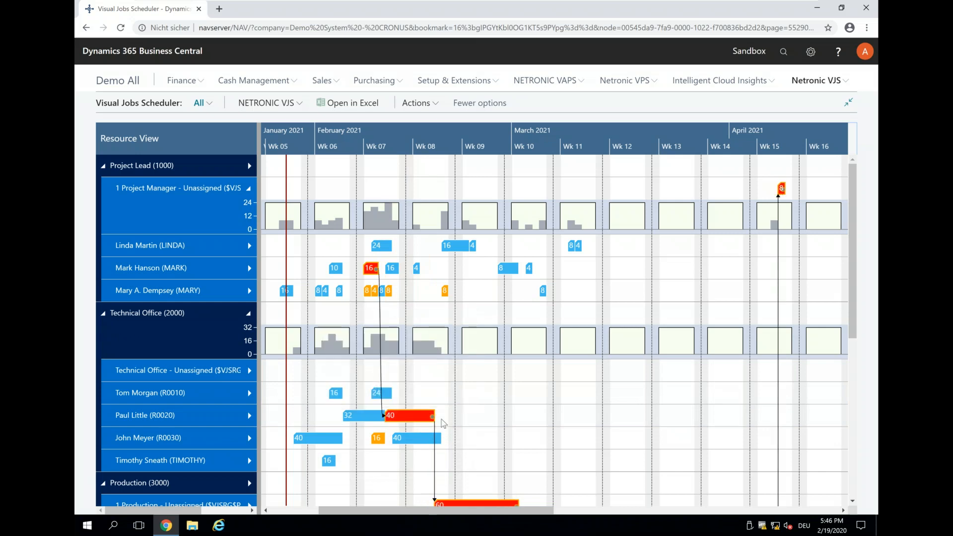
Step: Reassign the unassigned 60-hour Production planning line to Job Shop #2, keeping its dates
mouse_move(106, 376)
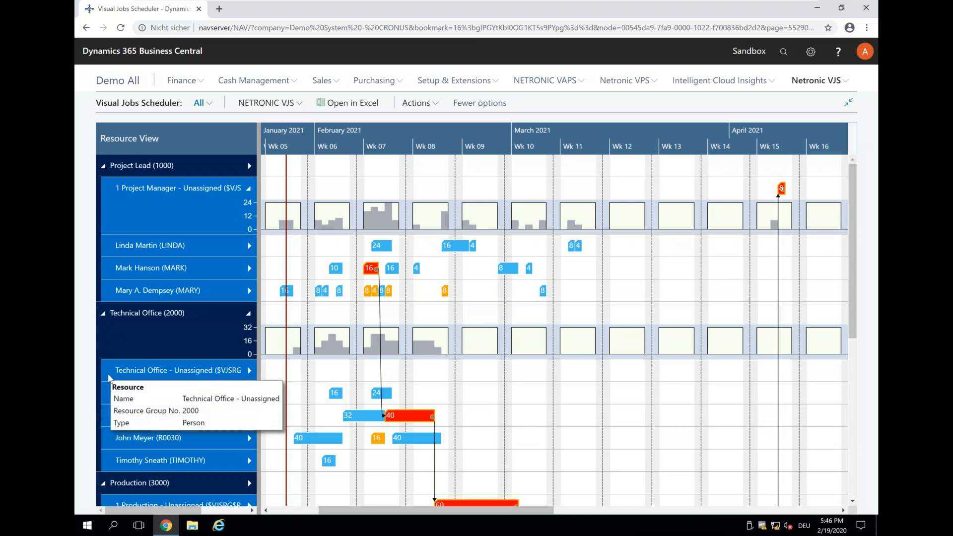
scroll(109, 377, down, 3)
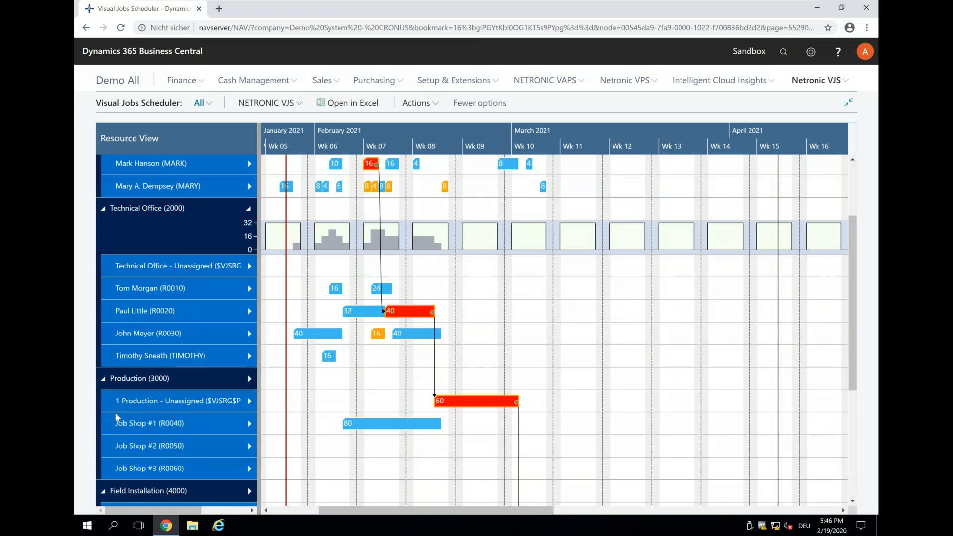
mouse_move(449, 401)
drag(474, 402, 472, 441)
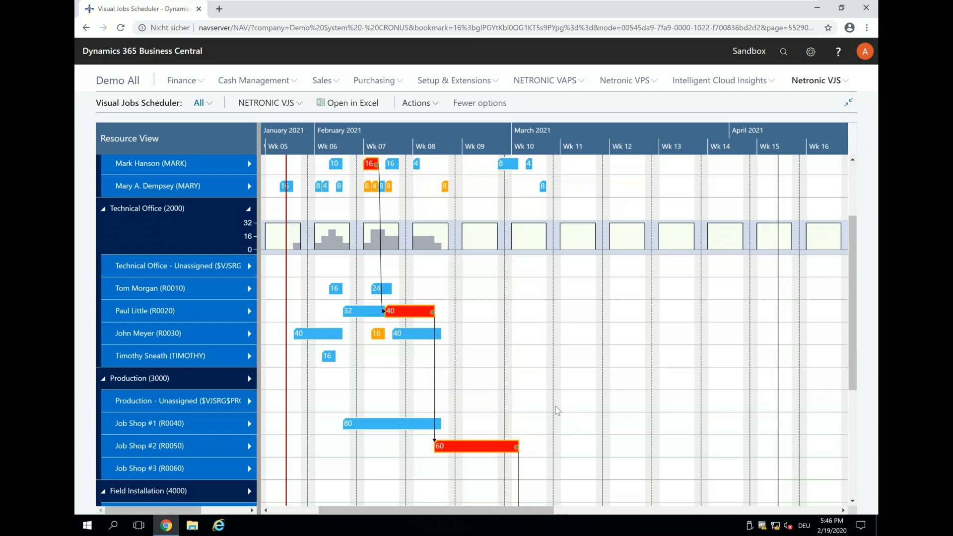
Step: Reassign the unassigned Field Installation planning lines, giving the 40-hour line to the first named resource and the 210-hour line to the fourth, keeping their dates
scroll(520, 345, down, 3)
scroll(555, 368, down, 1)
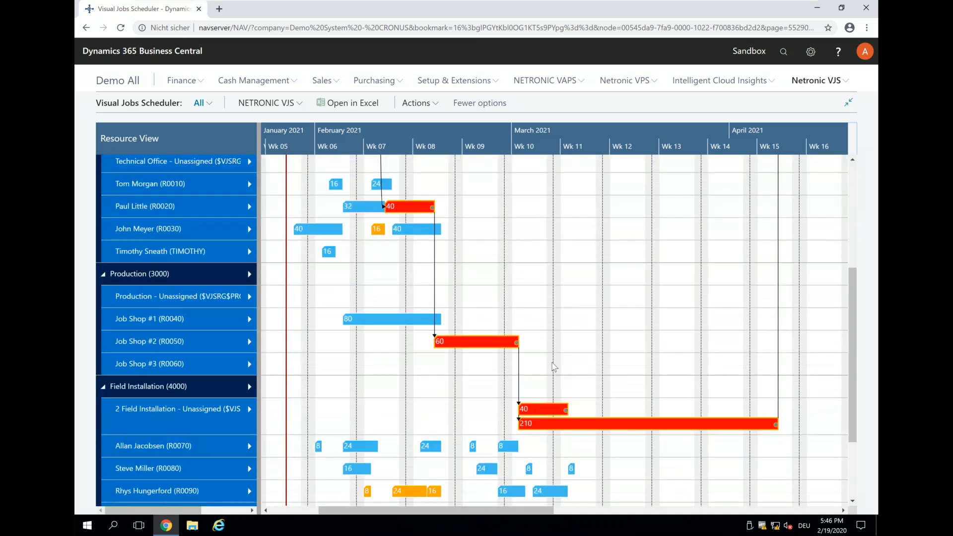
scroll(575, 353, down, 2)
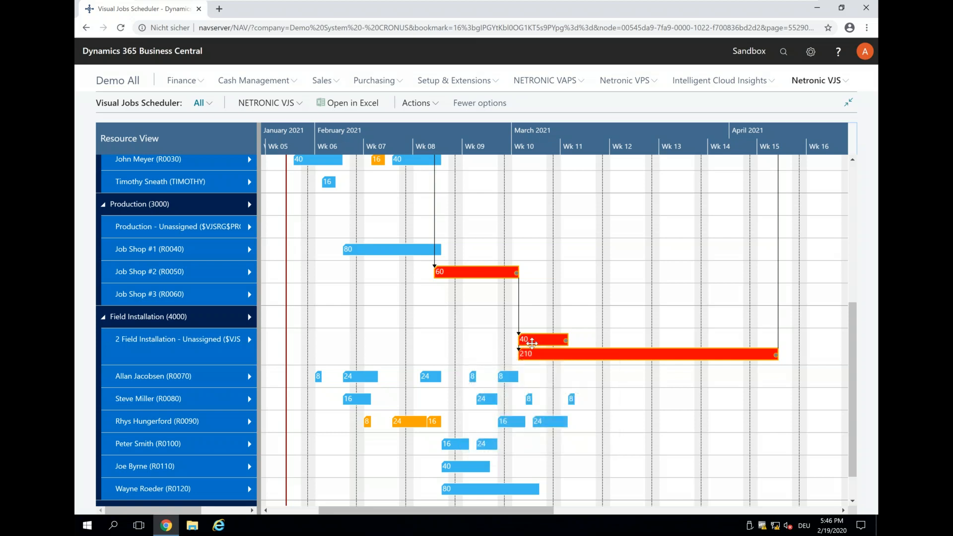
mouse_move(531, 344)
drag(530, 343, 530, 377)
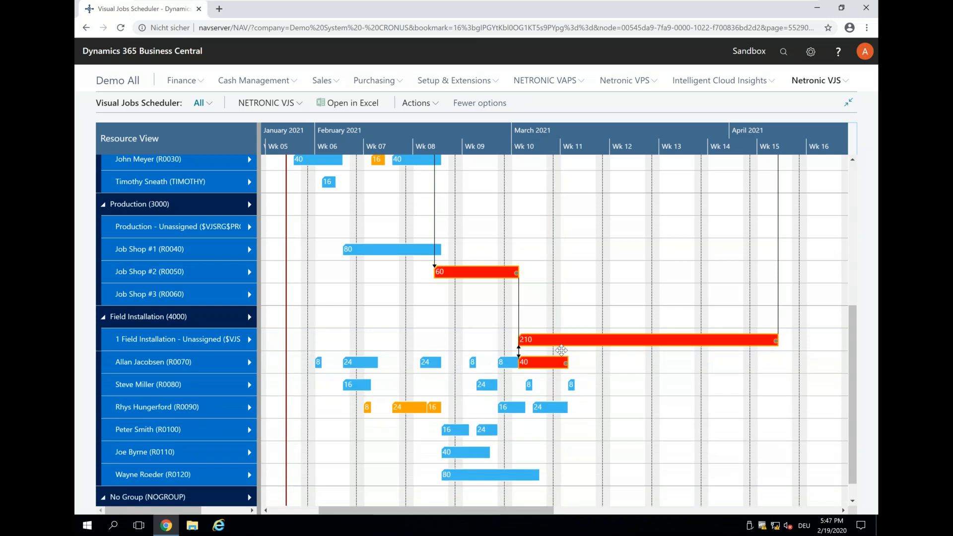
drag(555, 345, 553, 427)
drag(555, 426, 556, 425)
Step: Split the 210-hour Field Installation planning line into two 105-hour lines and reassign the unlinked one to the fifth named resource, keeping its dates
scroll(814, 368, up, 5)
scroll(803, 346, up, 1)
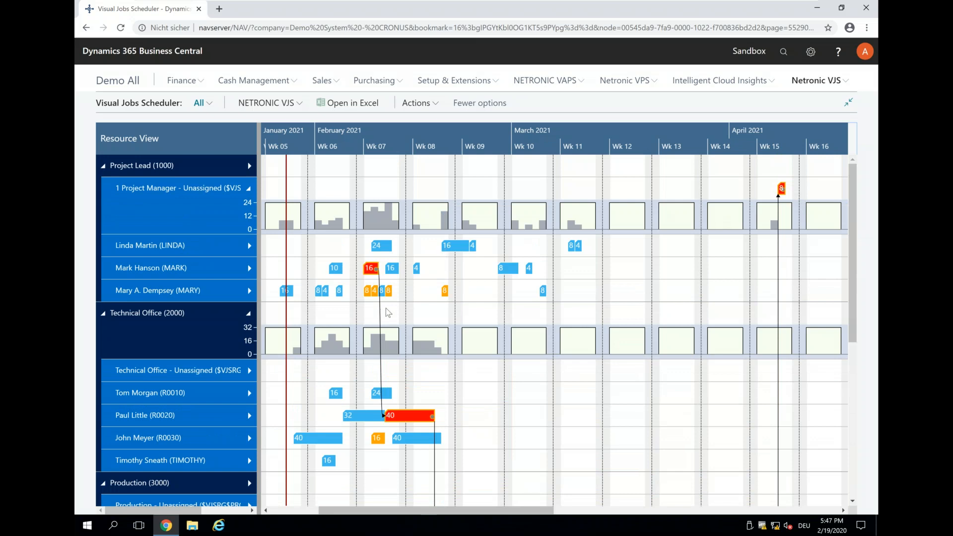
mouse_move(369, 270)
scroll(587, 347, down, 5)
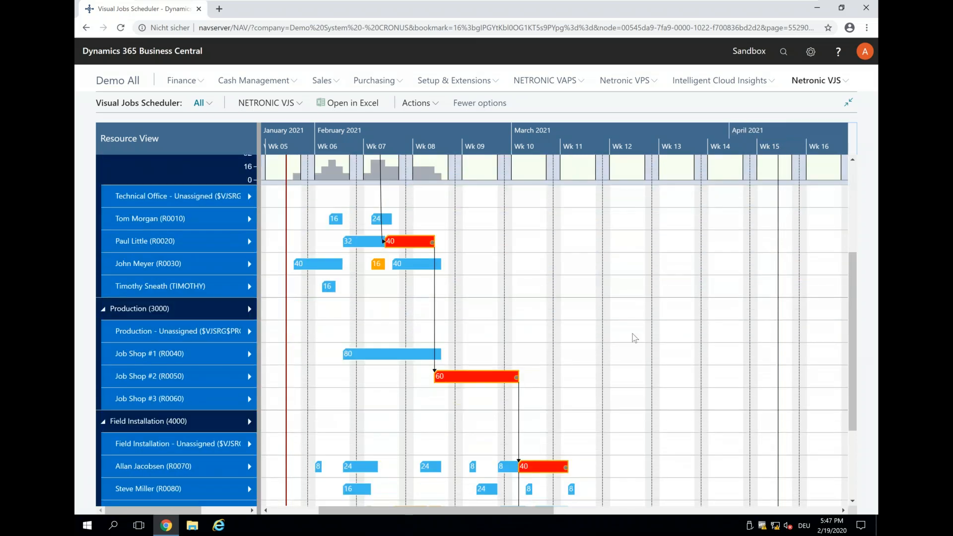
scroll(634, 338, down, 4)
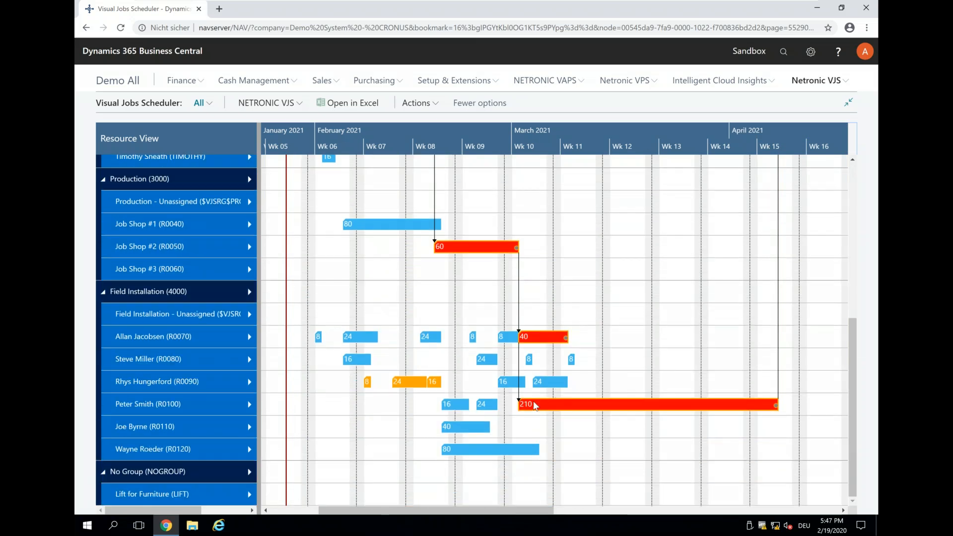
mouse_move(574, 405)
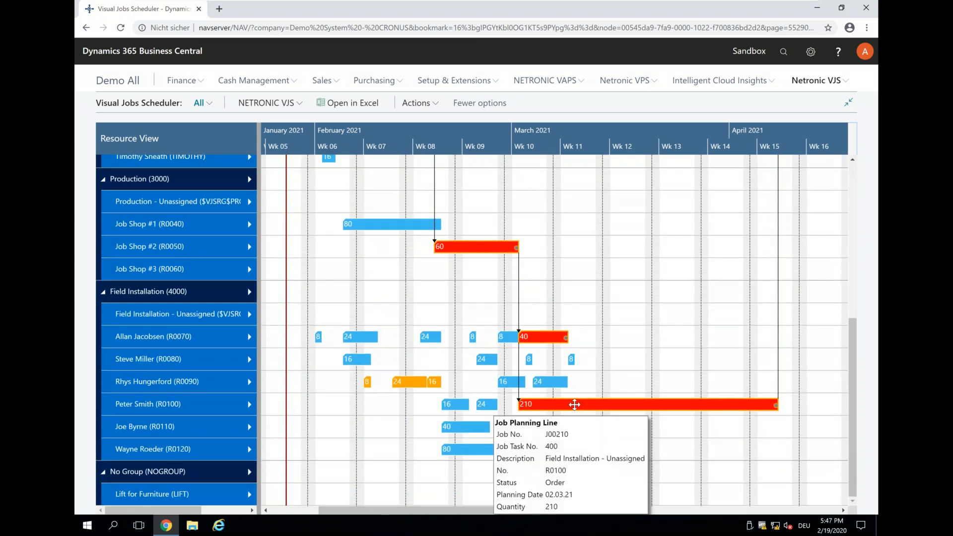
right_click(574, 404)
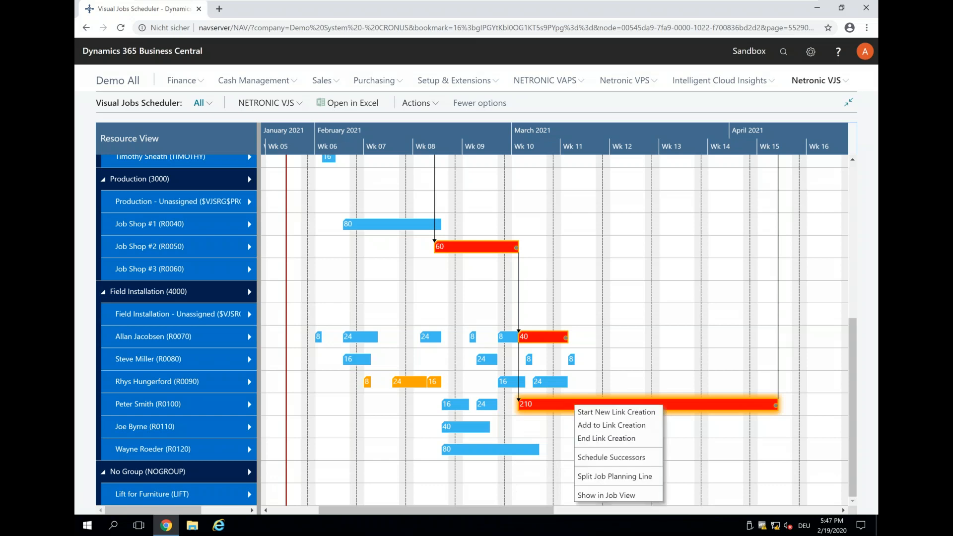
click(629, 477)
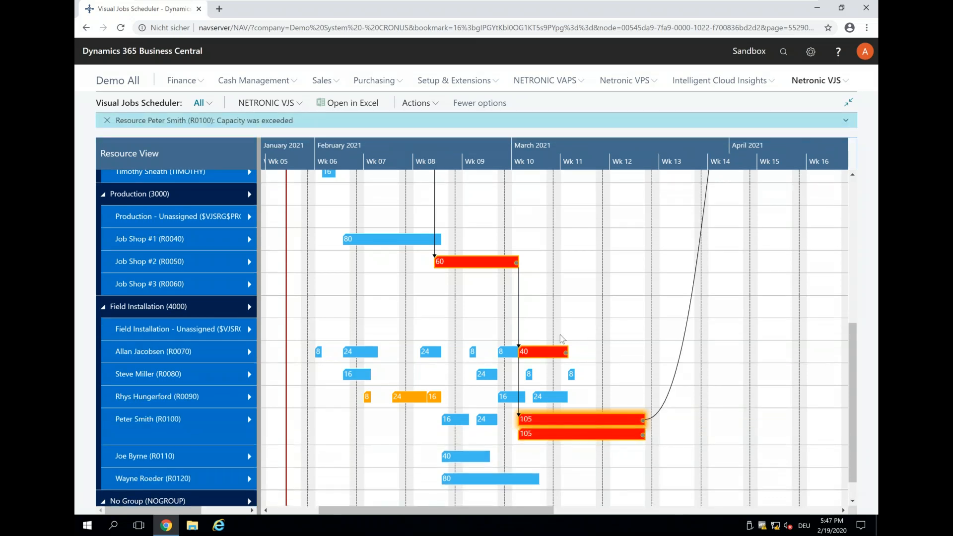
mouse_move(549, 433)
drag(542, 434, 539, 454)
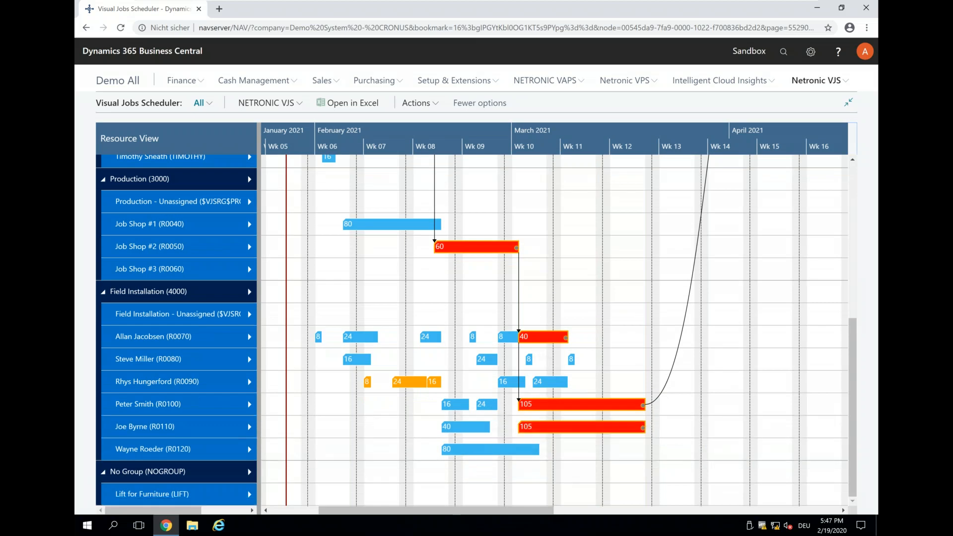
Step: Schedule the successors of the 105-hour planning line on the fourth named Field Installation resource
right_click(611, 404)
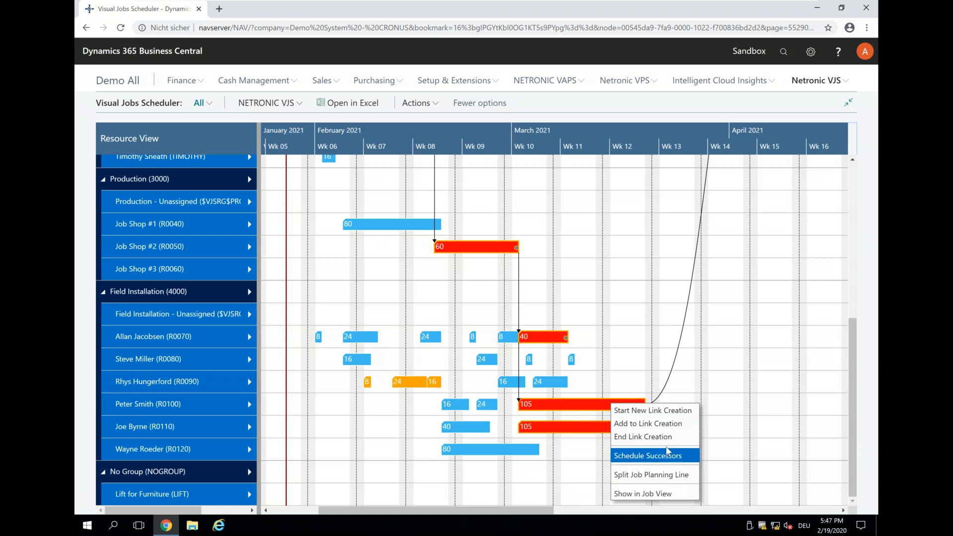
click(655, 456)
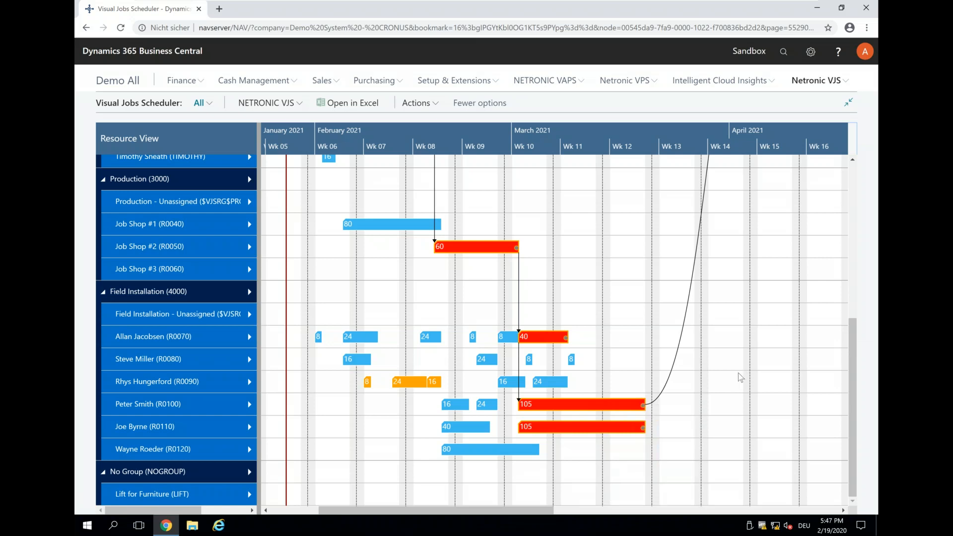
scroll(719, 388, up, 5)
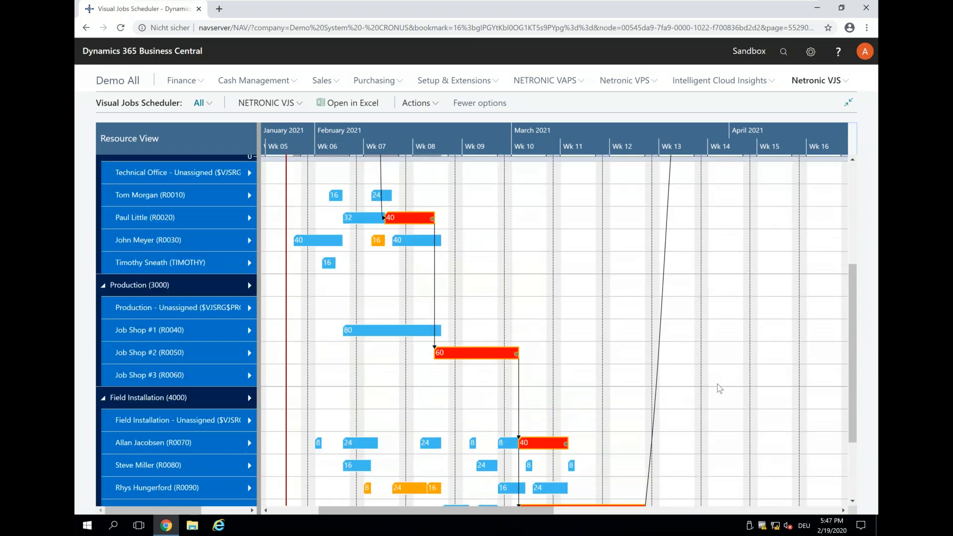
scroll(670, 288, up, 1)
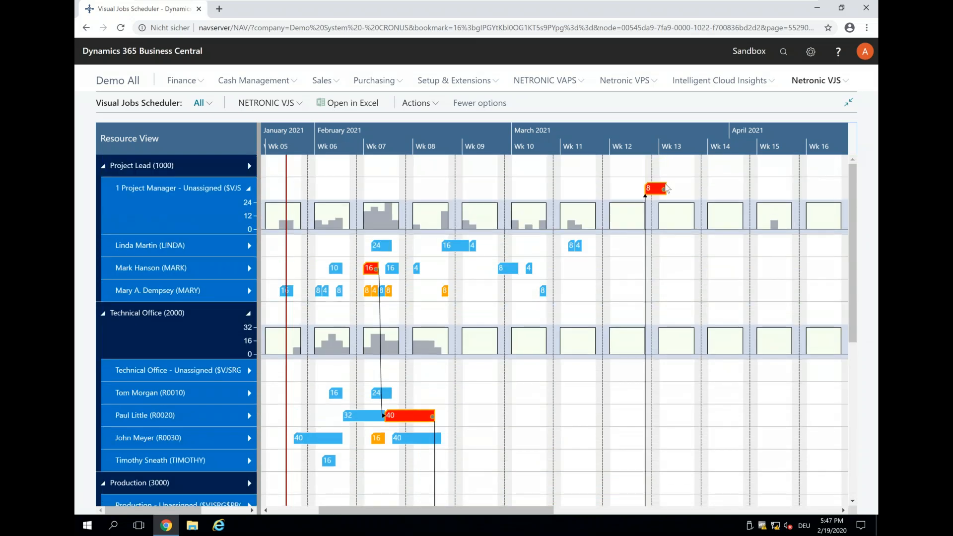
Step: Create a start-to-start link from the fourth named Field Installation resource's 105-hour planning line to the fifth resource's 105-hour line
scroll(674, 268, down, 1)
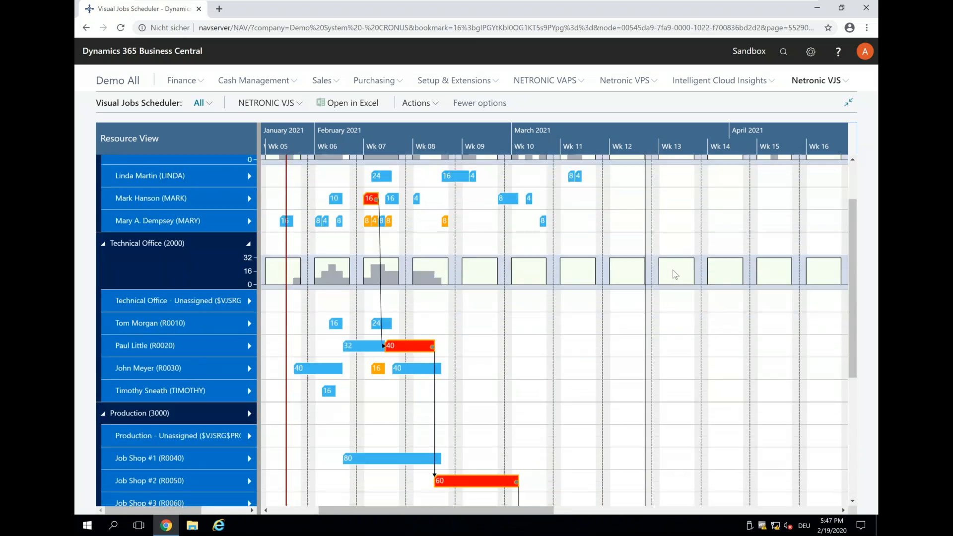
scroll(674, 276, down, 4)
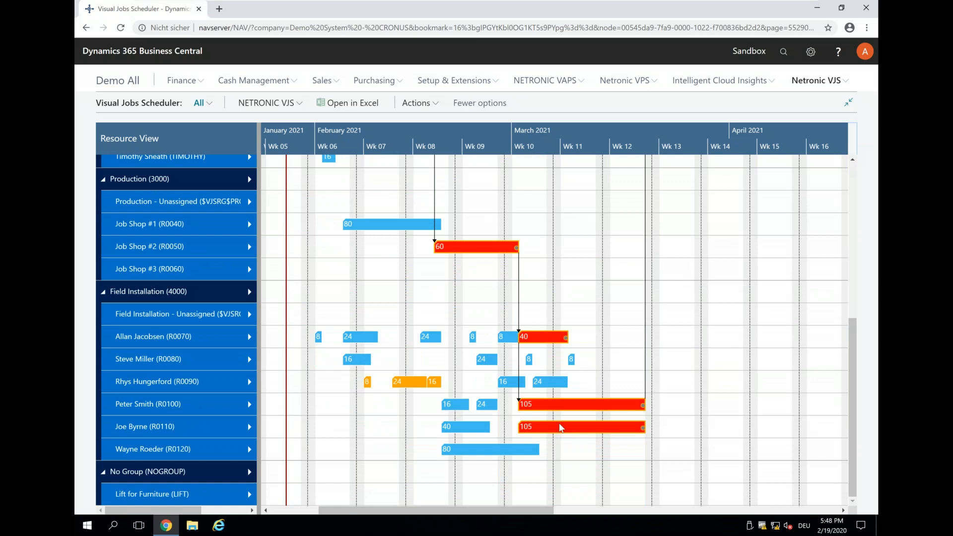
right_click(540, 407)
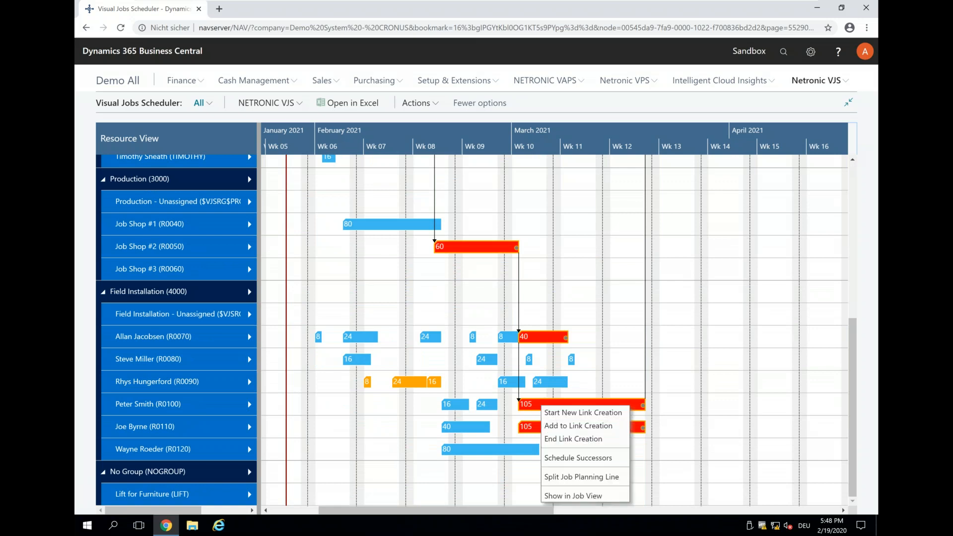
click(559, 414)
right_click(533, 421)
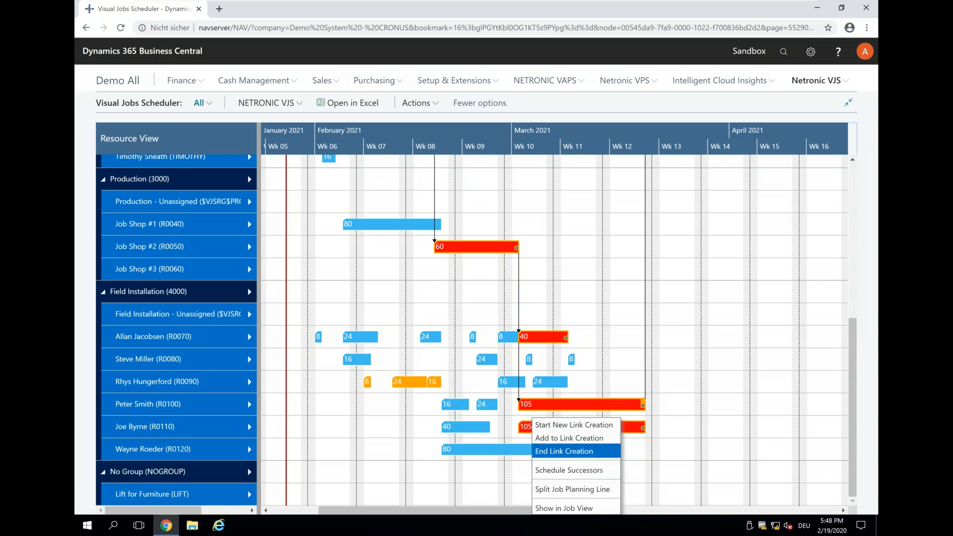
click(552, 451)
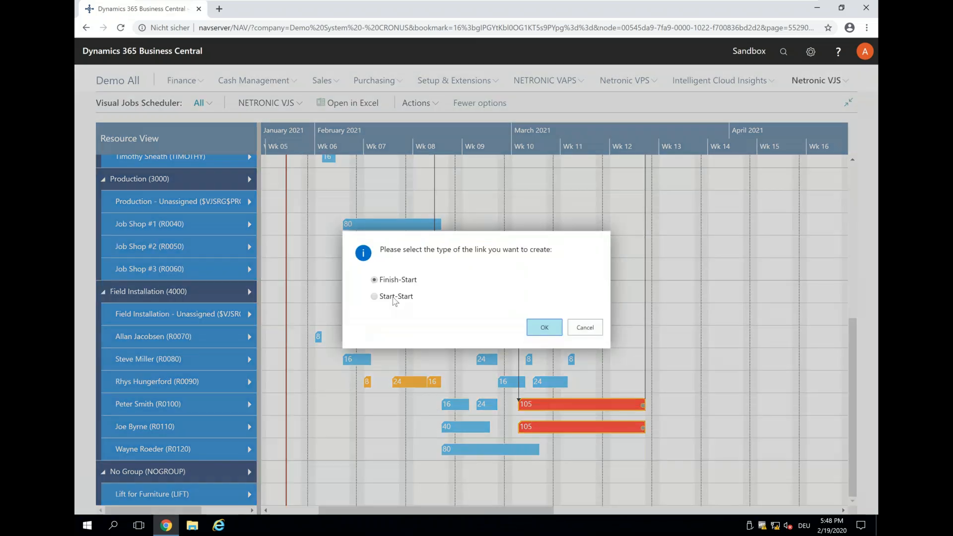
click(396, 298)
click(544, 328)
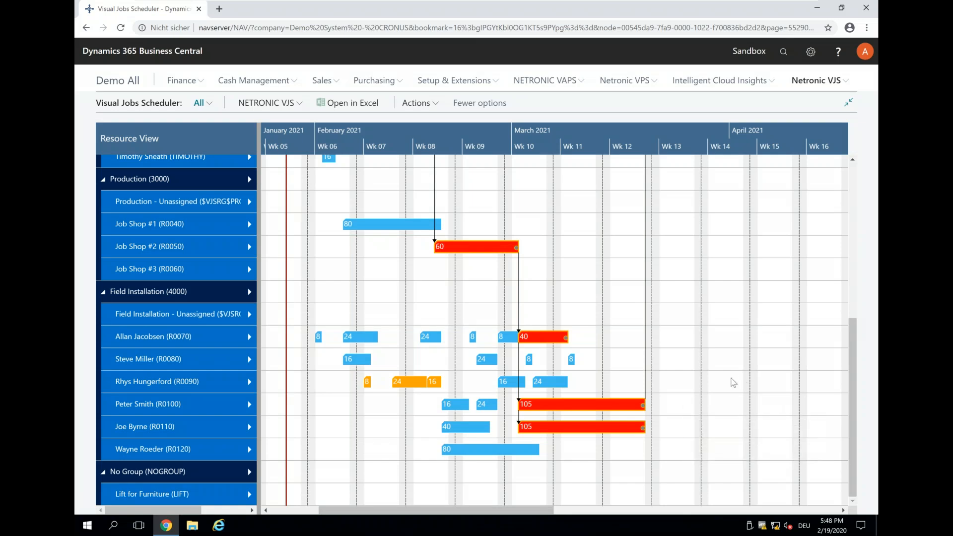
Step: Switch to the PowerPoint webinar presentation and select slide 14, "Recommendation 2: how to work with new jobs"
mouse_move(703, 406)
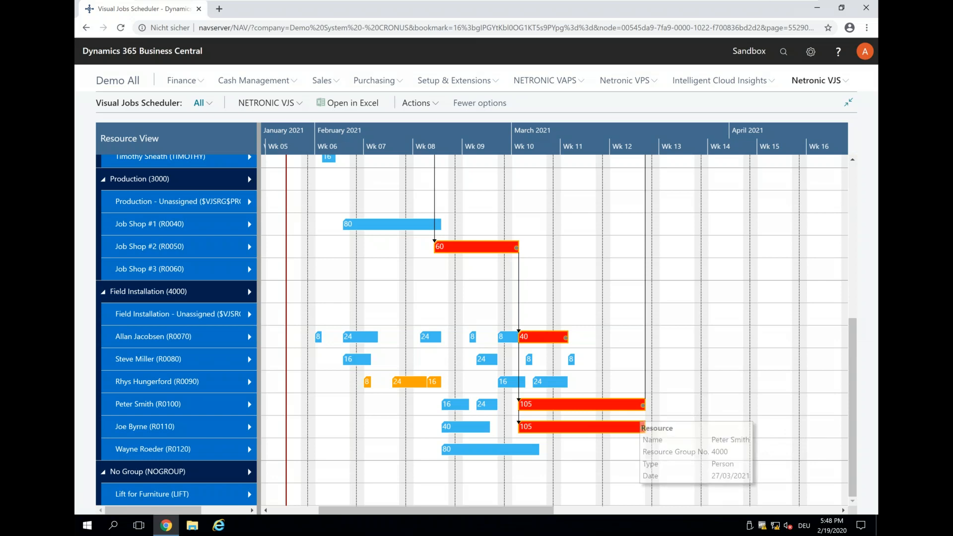
mouse_move(765, 5)
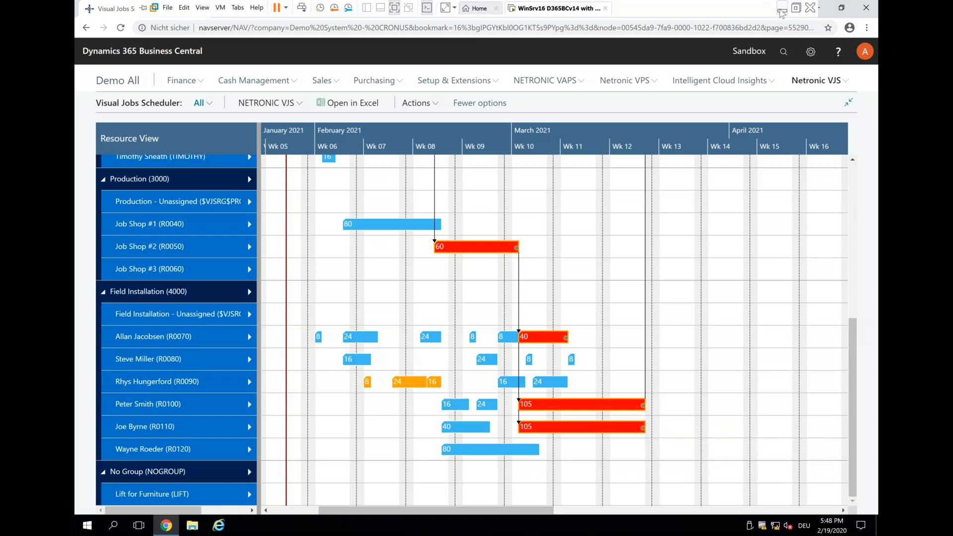
click(782, 6)
click(204, 327)
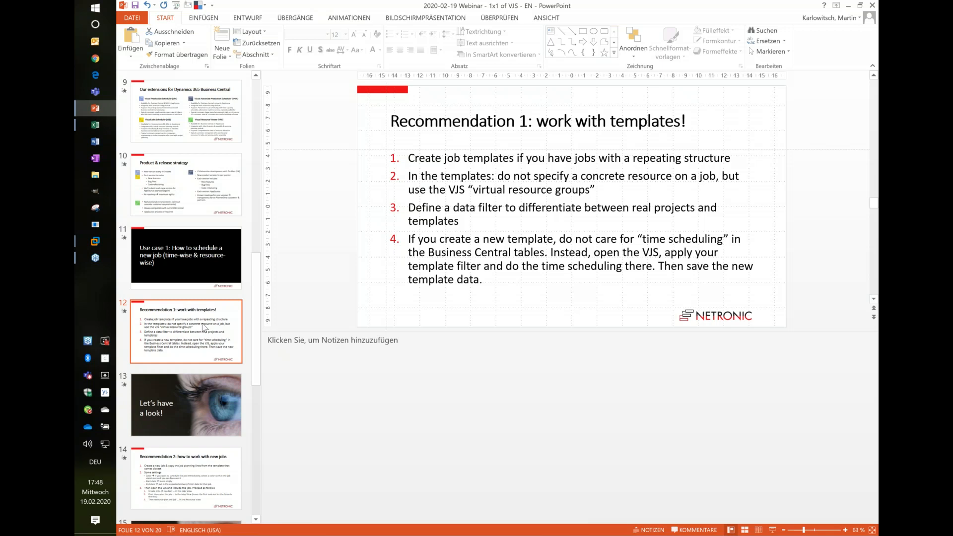
click(192, 464)
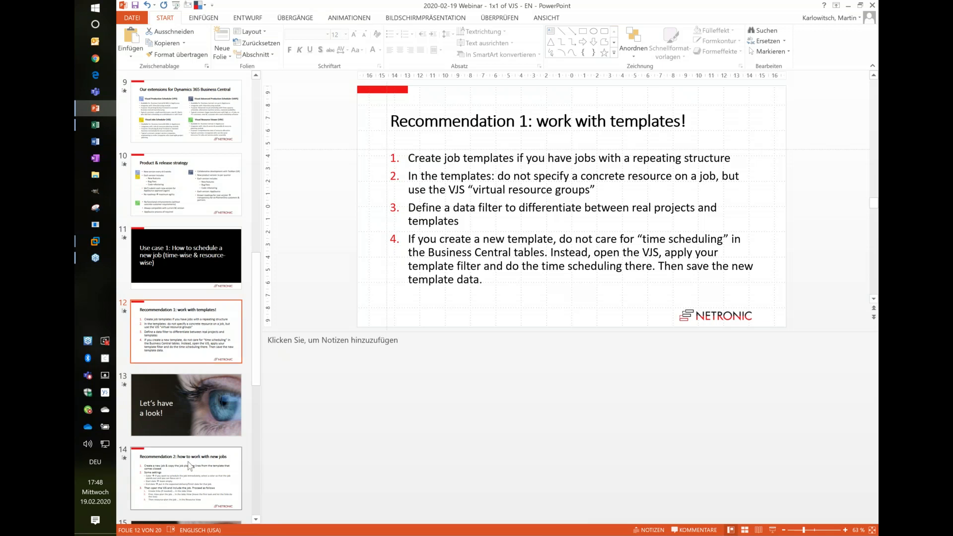
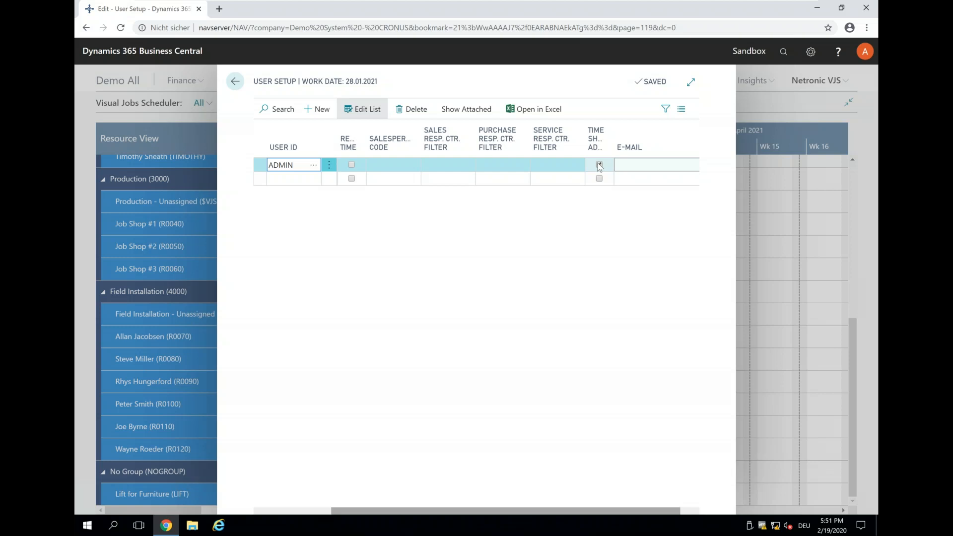
Step: Mark the ADMIN user as time sheet administrator in the user setup and return to the scheduler
click(599, 165)
click(235, 82)
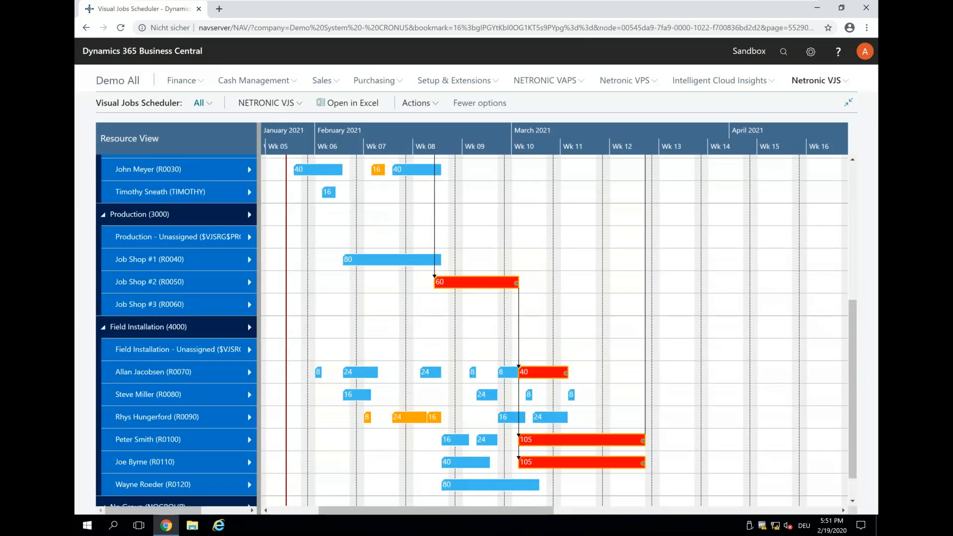
Step: Switch the Visual Jobs Scheduler to the Job View and collapse job J00210 My new job
scroll(365, 375, up, 5)
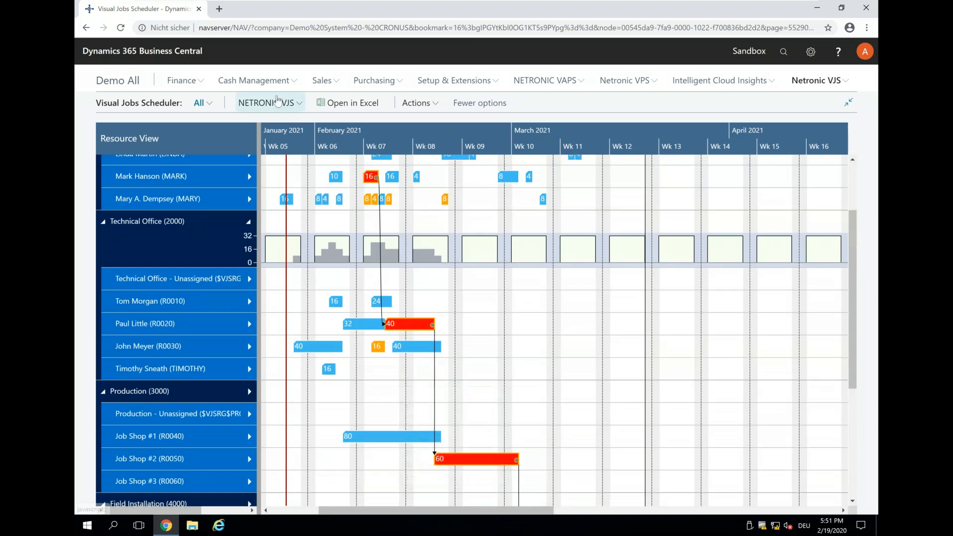
click(277, 101)
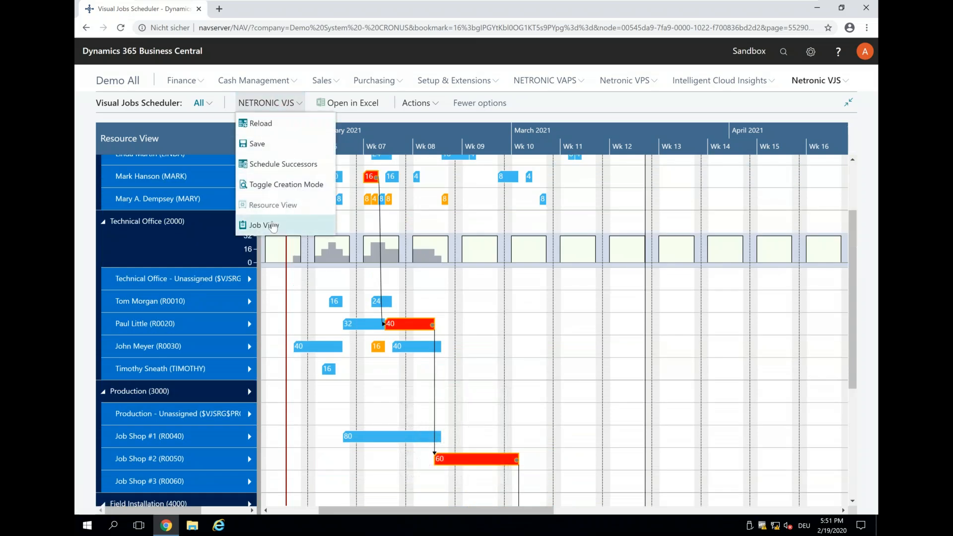
click(272, 226)
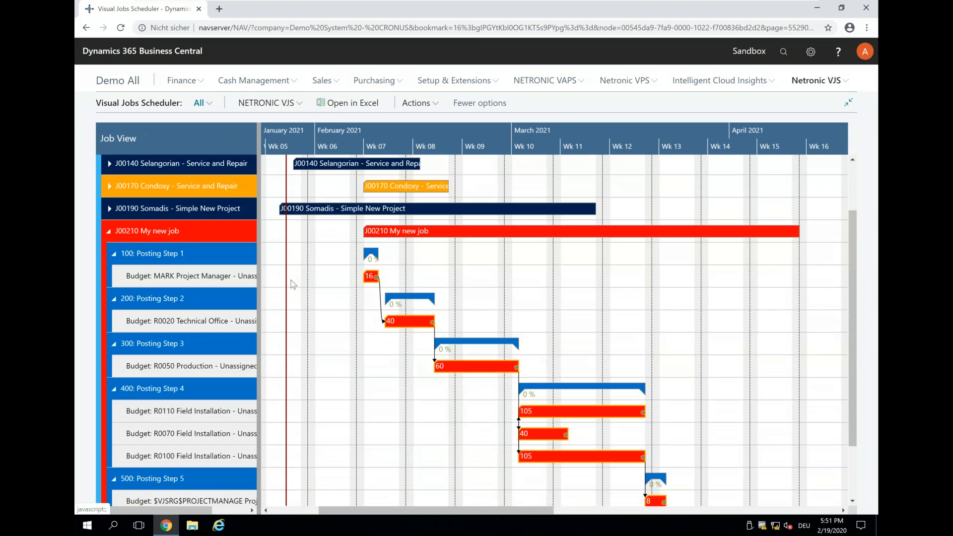
scroll(290, 282, up, 2)
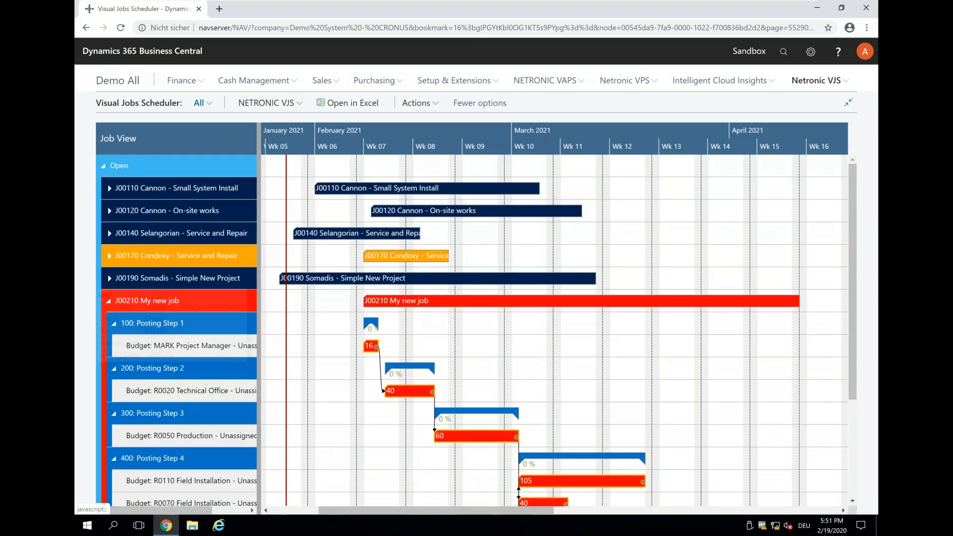
click(110, 302)
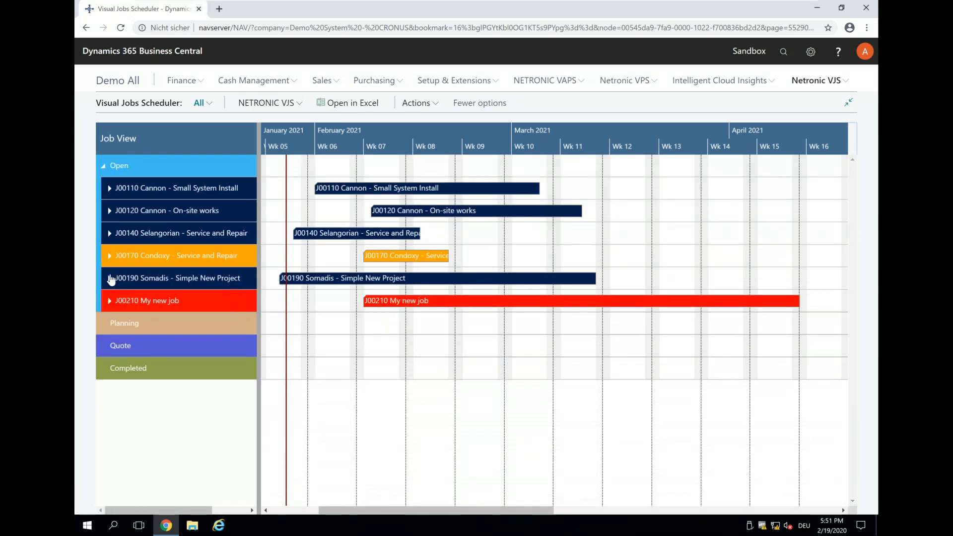
Step: Expand job J00190 Somadis - Simple New Project and its Posting Step 1, with the timeline in daily scale
click(110, 279)
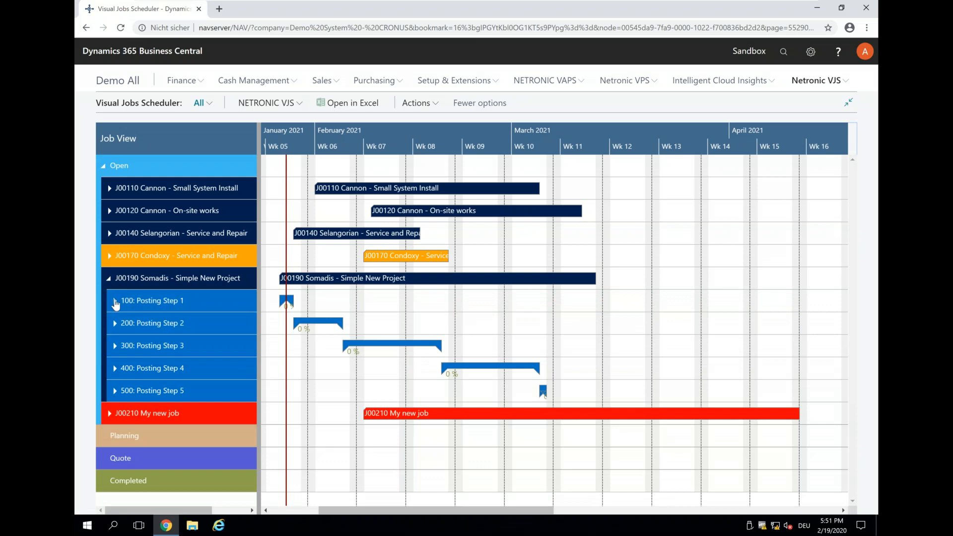
click(116, 301)
scroll(285, 132, up, 3)
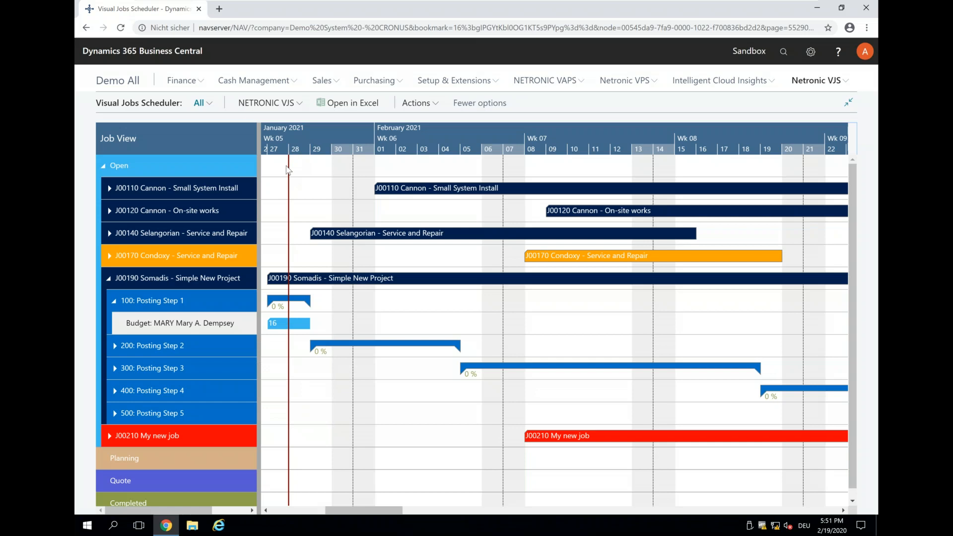
mouse_move(275, 325)
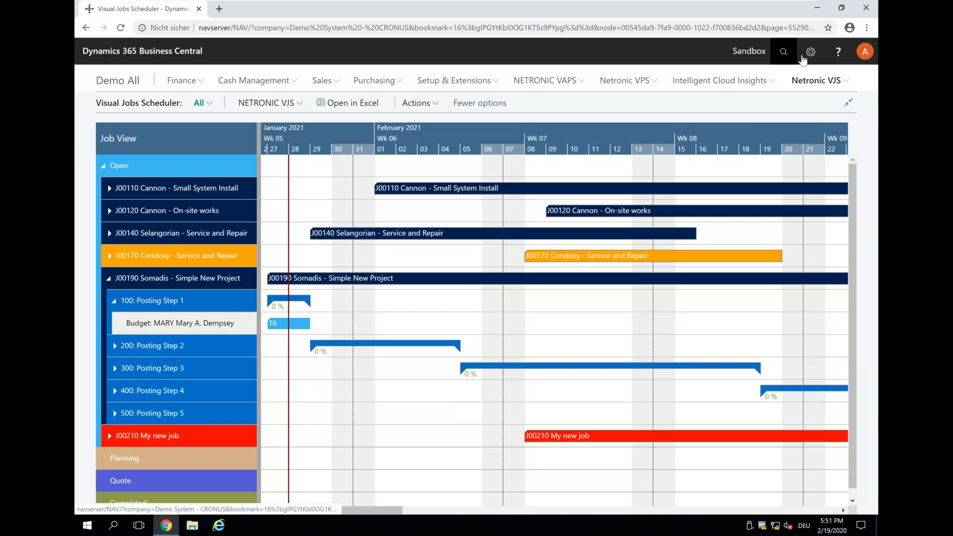
Step: Check the time sheet settings on the card of the resource assigned to J00190's Posting Step 1, then return to the scheduler
click(783, 52)
text(resourc)
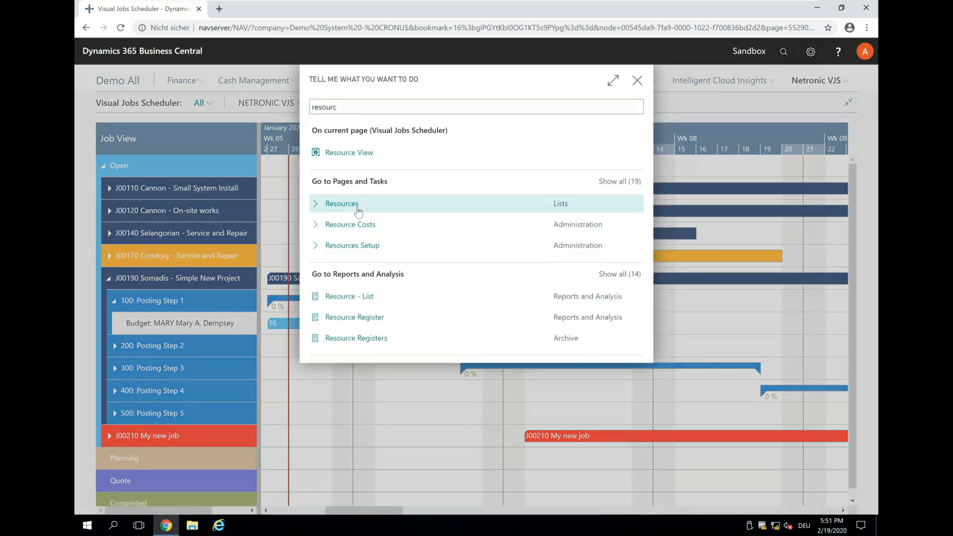
click(354, 211)
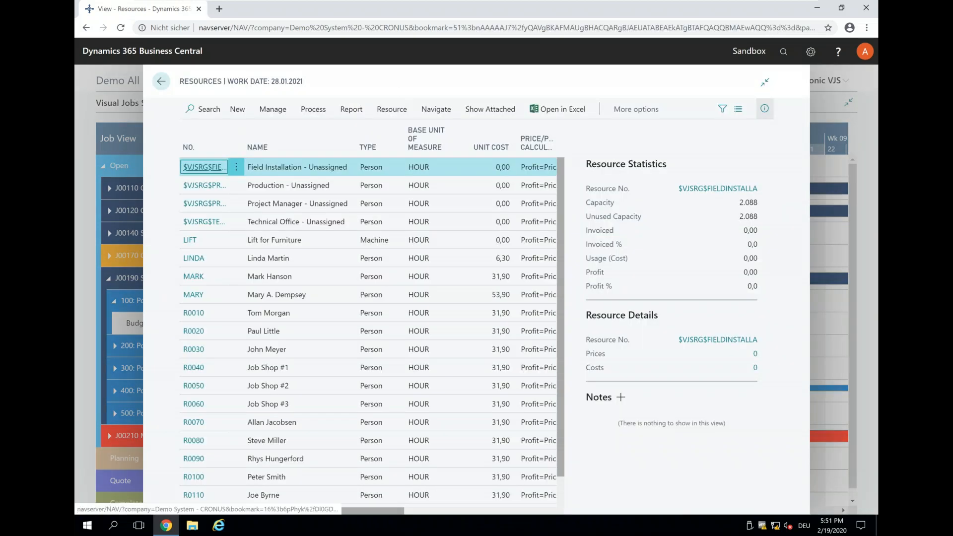
click(194, 296)
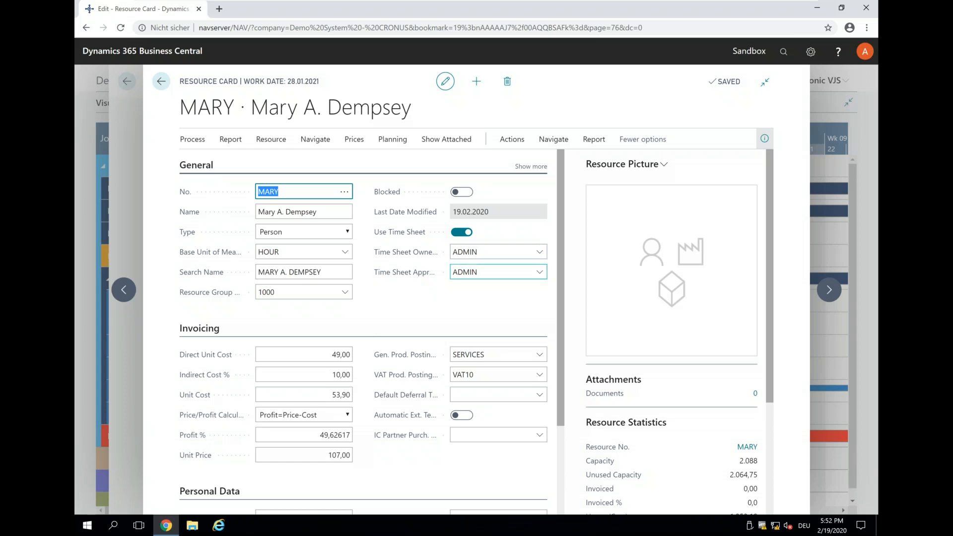
mouse_move(390, 235)
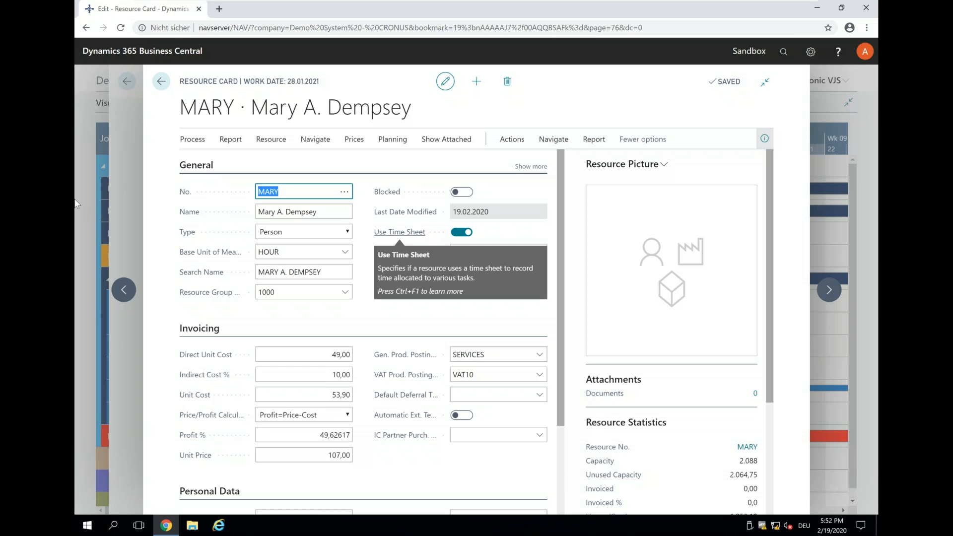
click(160, 83)
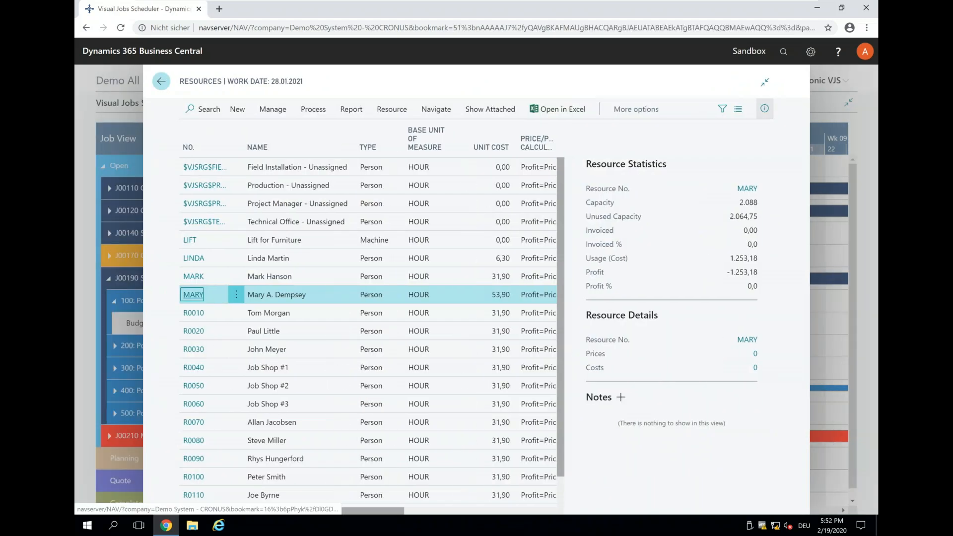
click(162, 82)
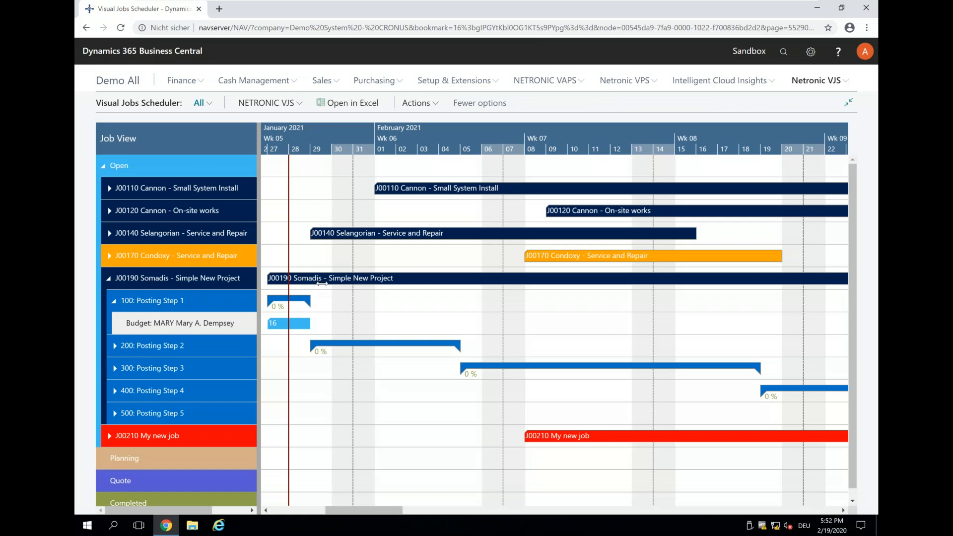
Step: Check the Apply Usage Link setting on the job card of J00190 and close the card
mouse_move(326, 278)
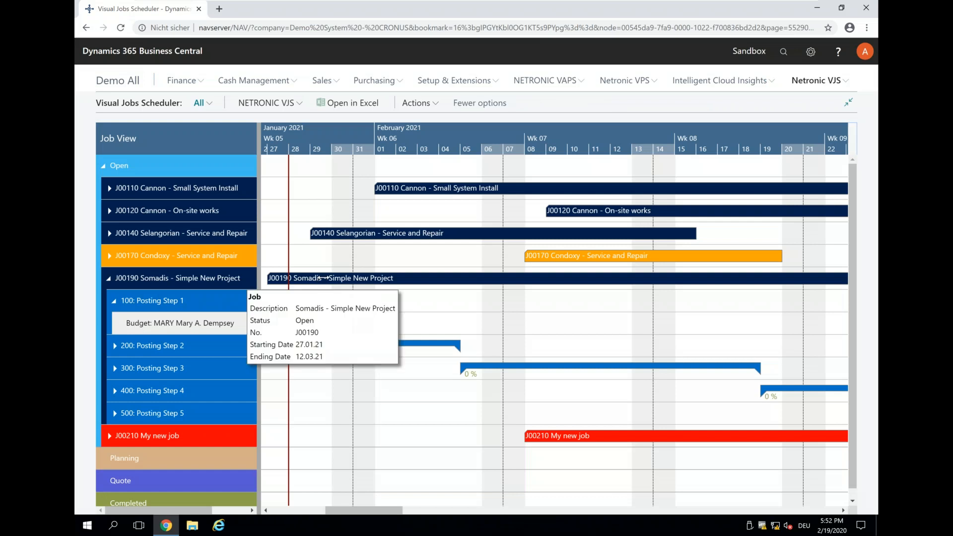
double_click(325, 278)
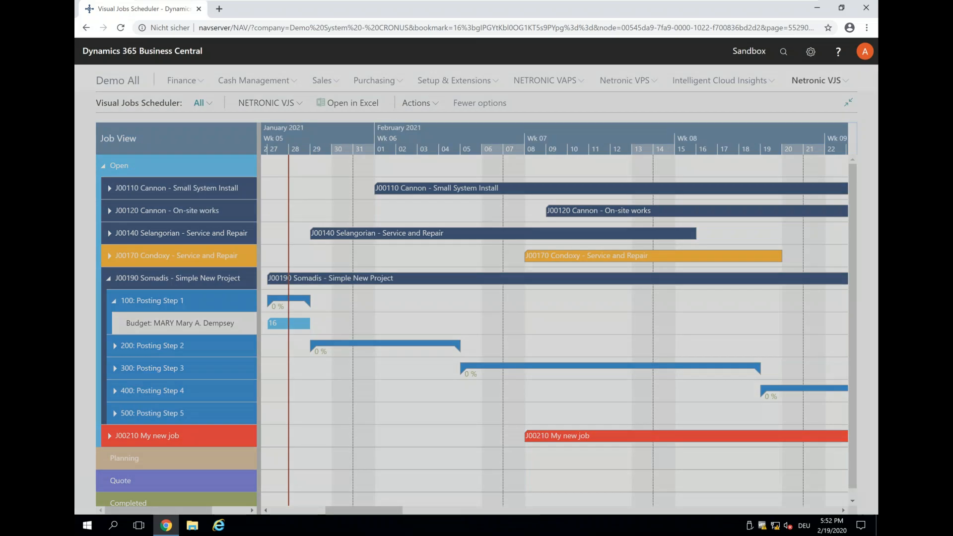
scroll(461, 354, down, 5)
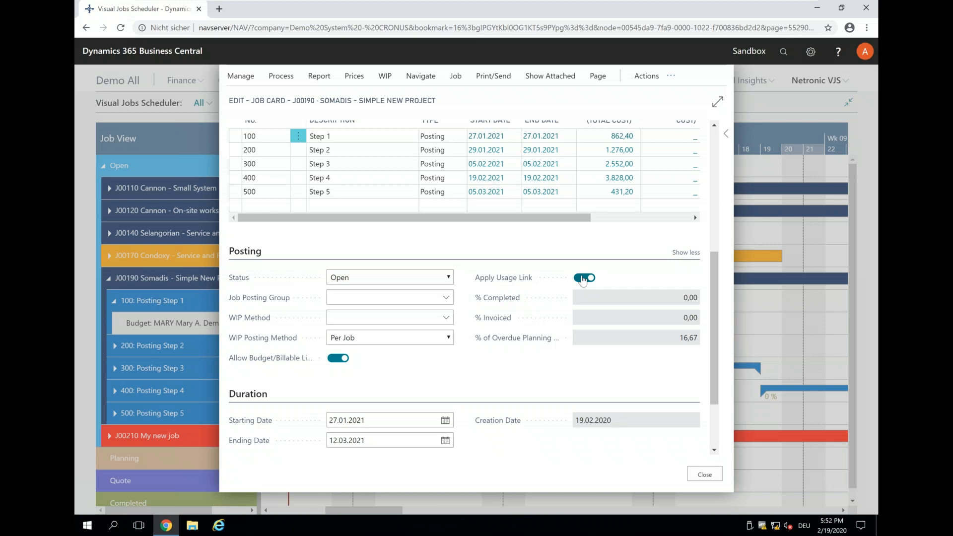
click(697, 482)
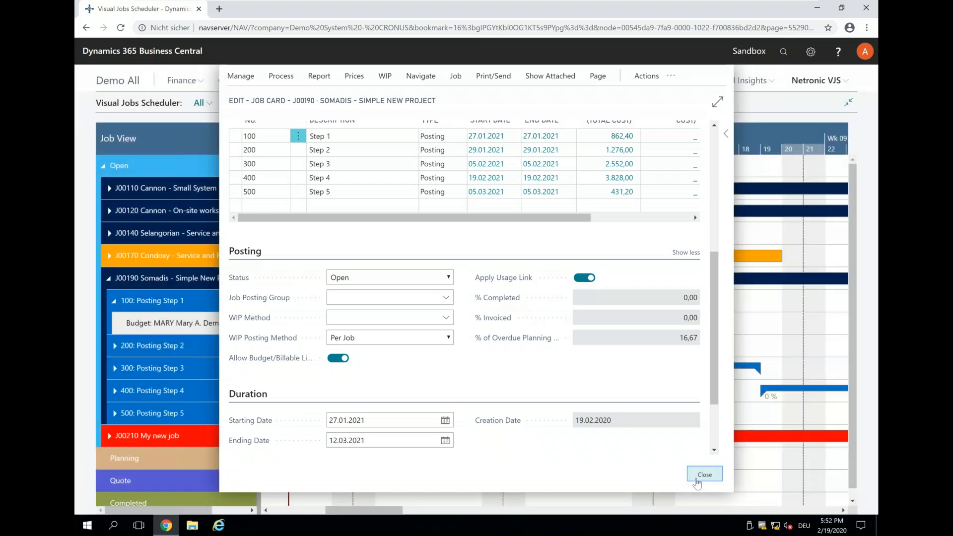
Step: Start the Create Time Sheets task and set its starting date to 25.01.2021
drag(353, 127, 444, 129)
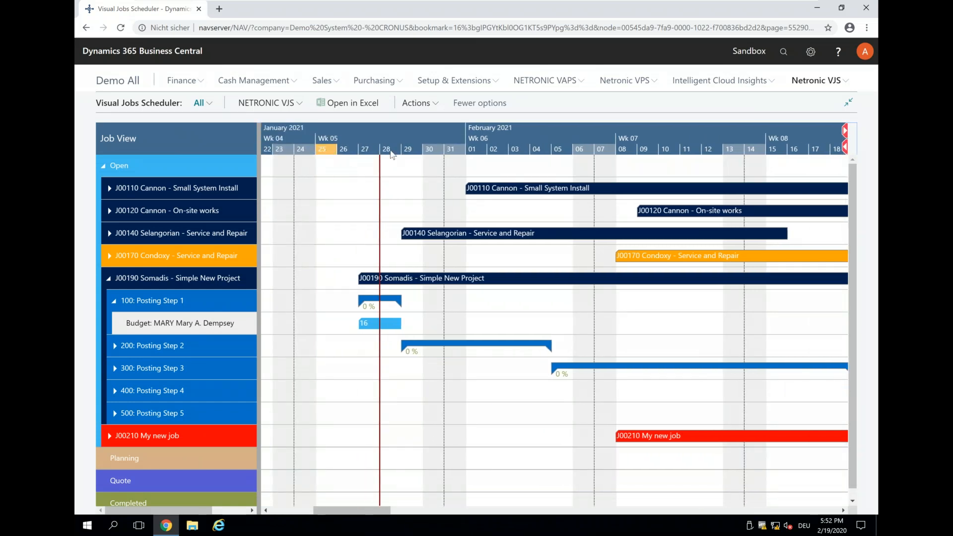
click(782, 53)
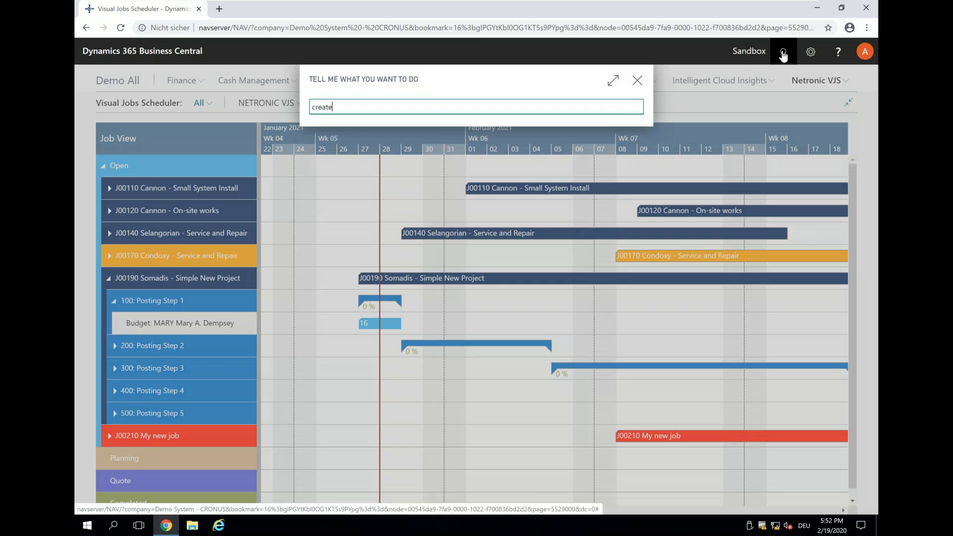
click(358, 155)
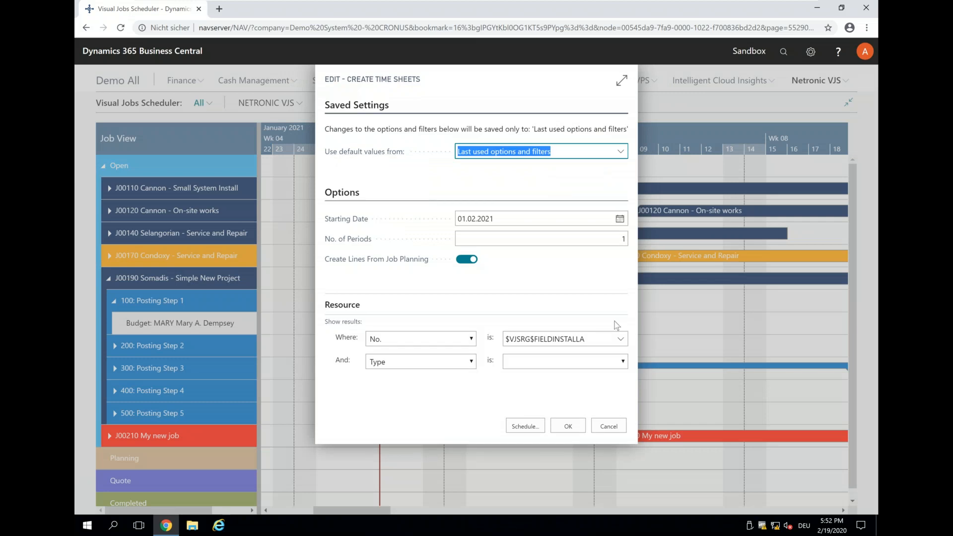
click(620, 339)
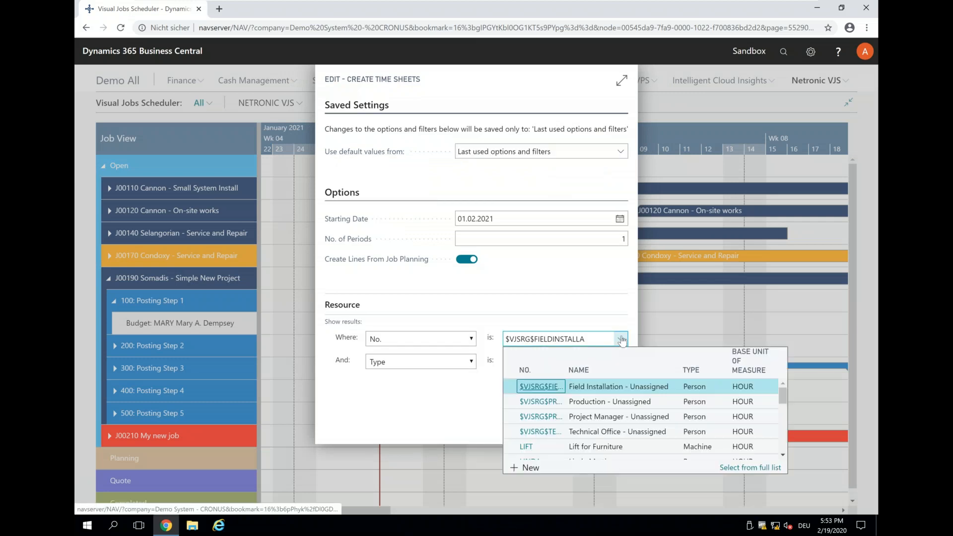
click(619, 219)
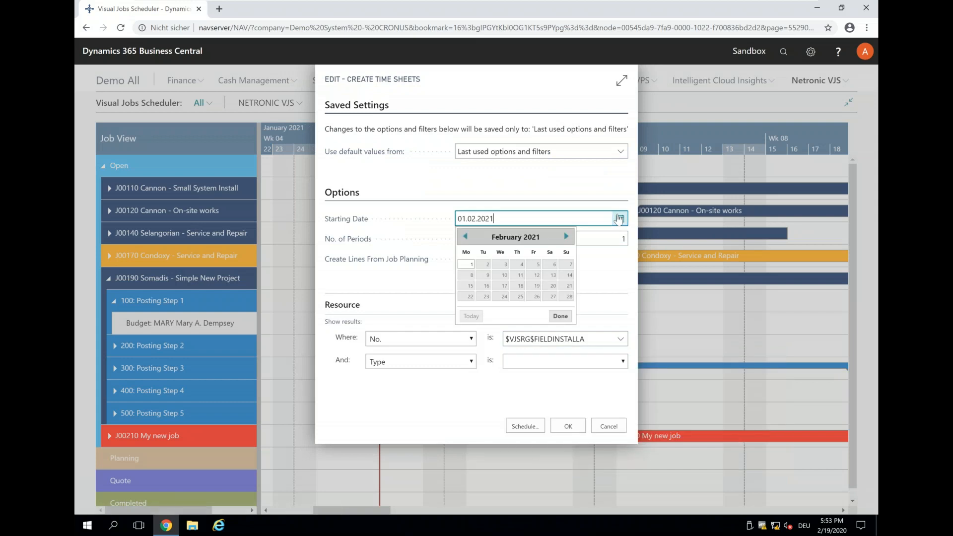
click(465, 237)
click(466, 307)
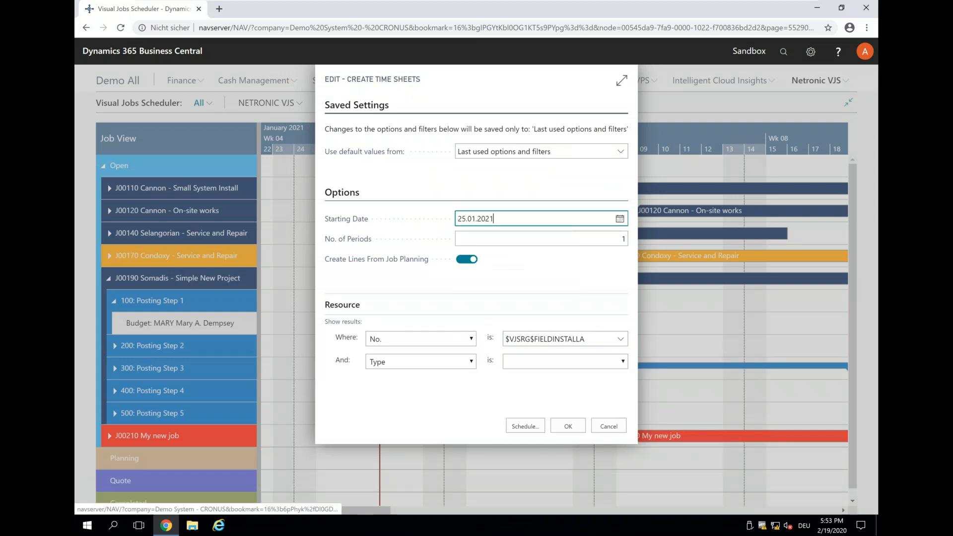
Step: Filter the time sheet creation to the resource assigned to J00190's Posting Step 1 and create the time sheet for one period
click(621, 340)
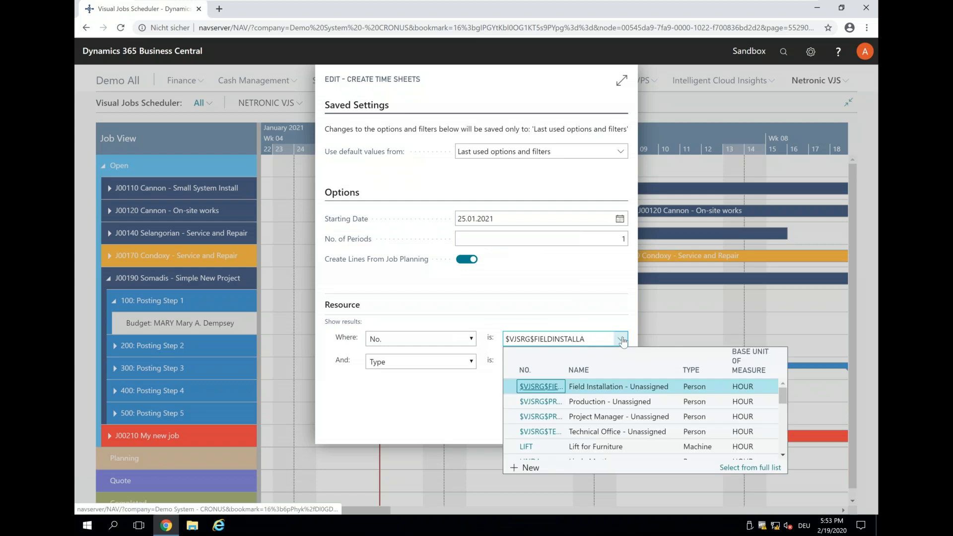
scroll(607, 390, down, 2)
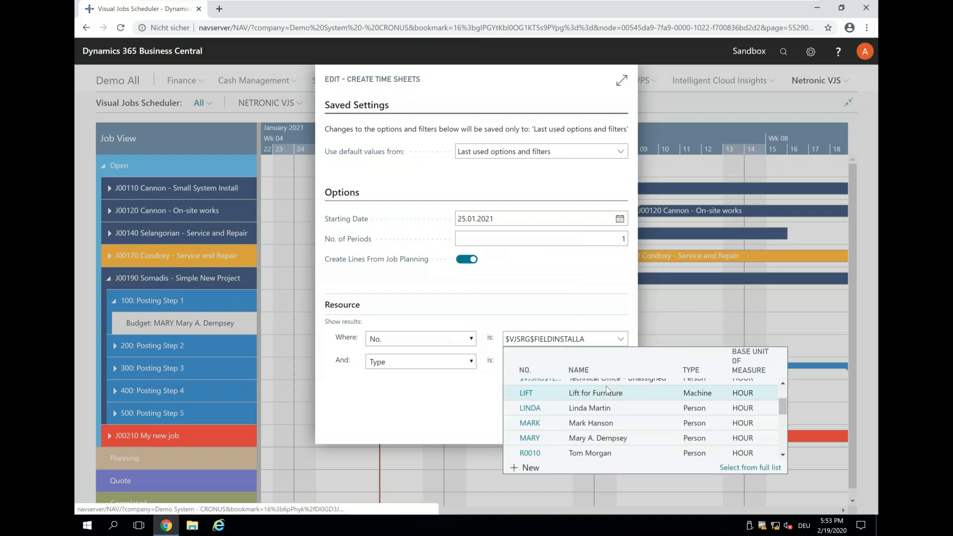
click(527, 437)
click(568, 426)
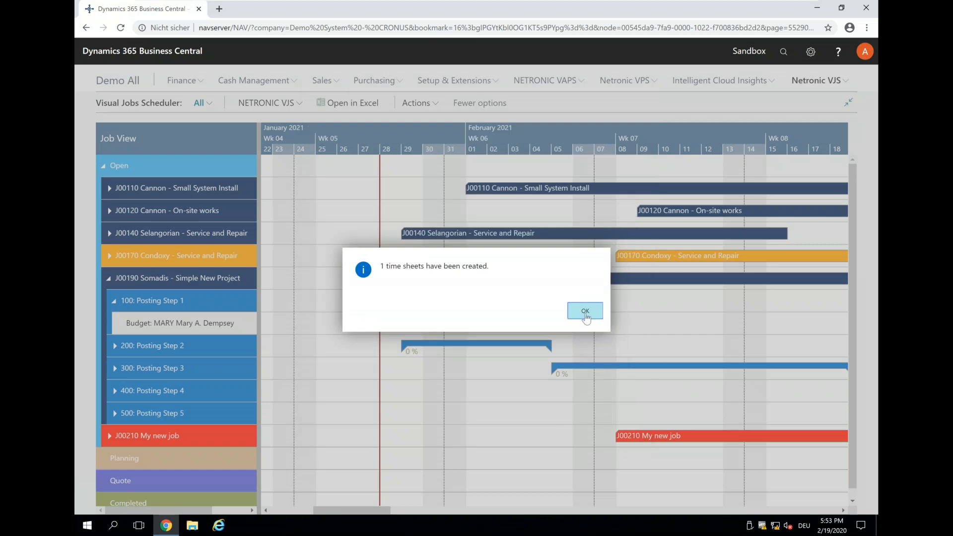
click(585, 312)
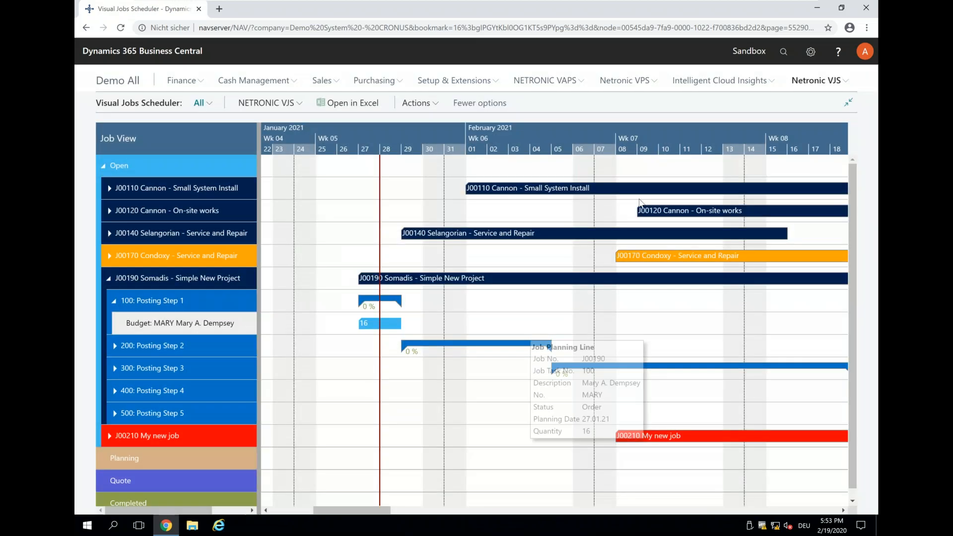
Step: Find the Time Sheets page, review the lines of time sheet TS00001, and return to the scheduler
click(782, 52)
text(create)
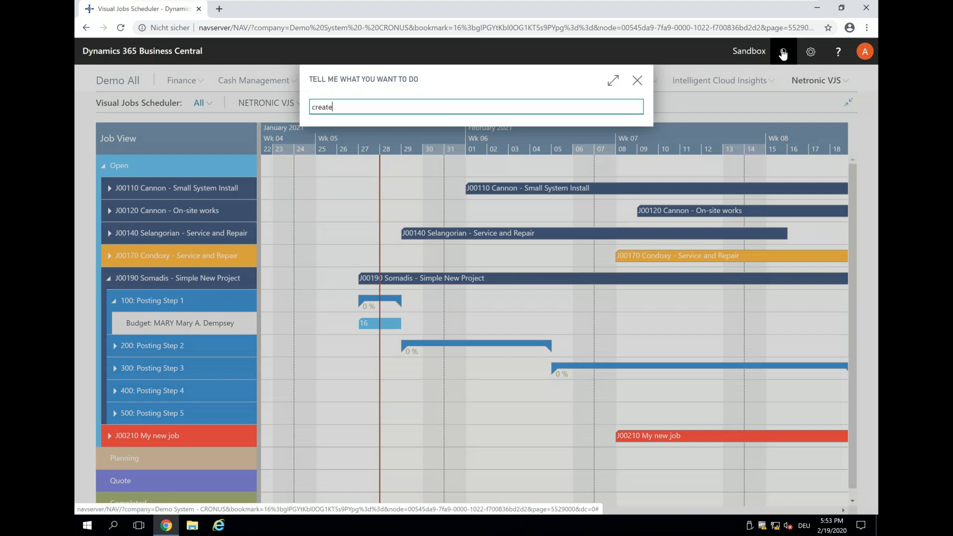
key(BackSpace)
key(BackSpace)
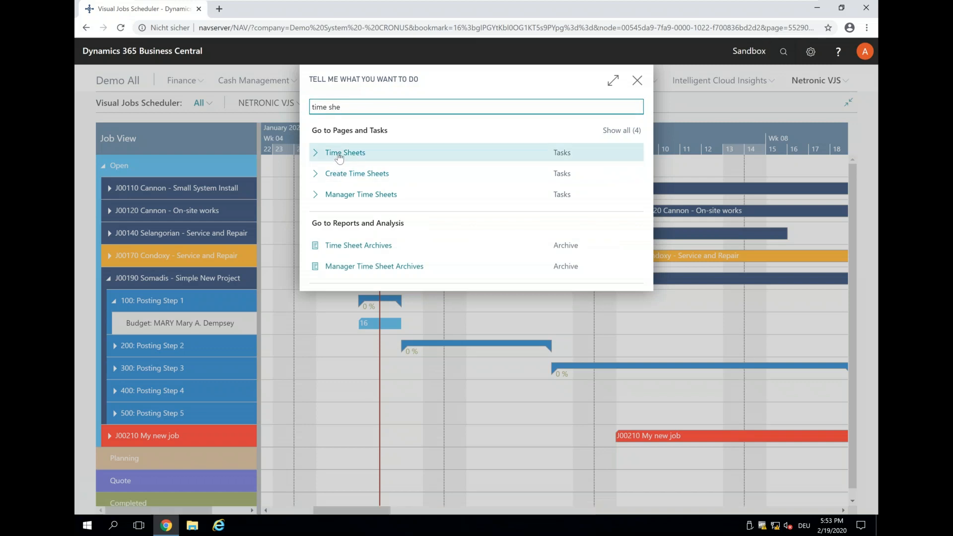
click(343, 153)
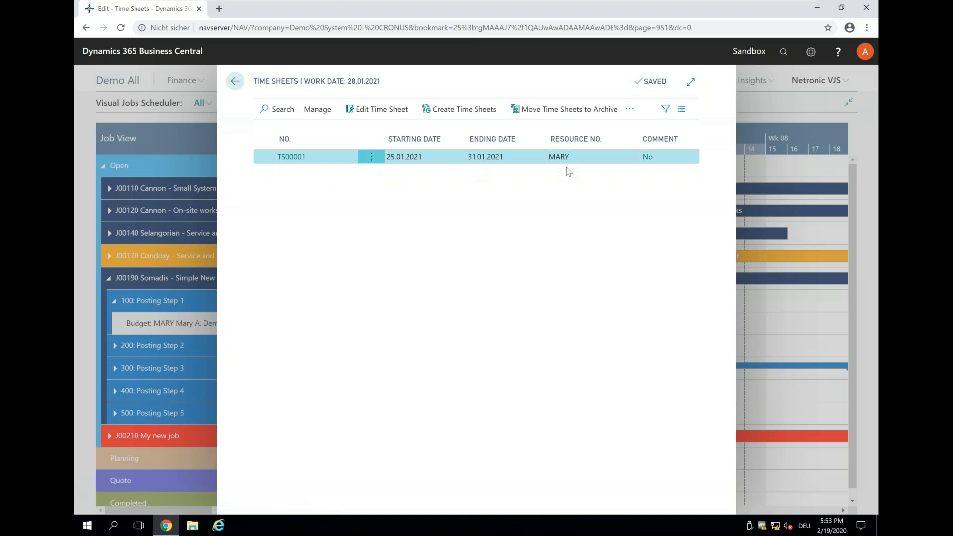
click(291, 157)
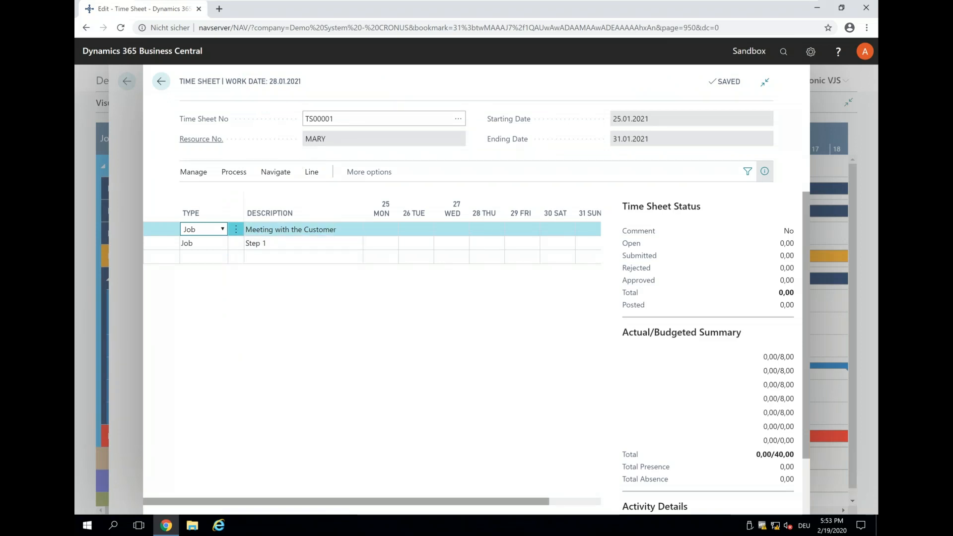
click(162, 81)
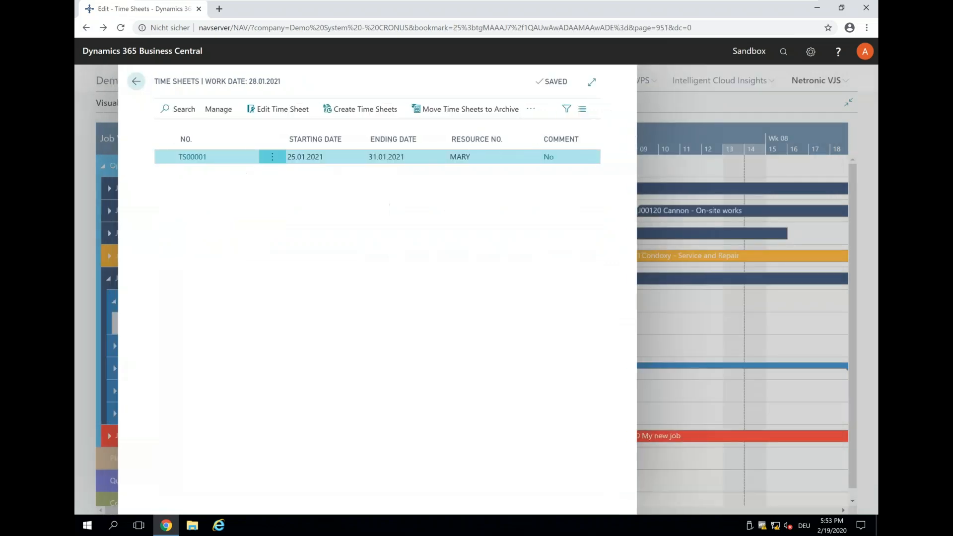
click(235, 81)
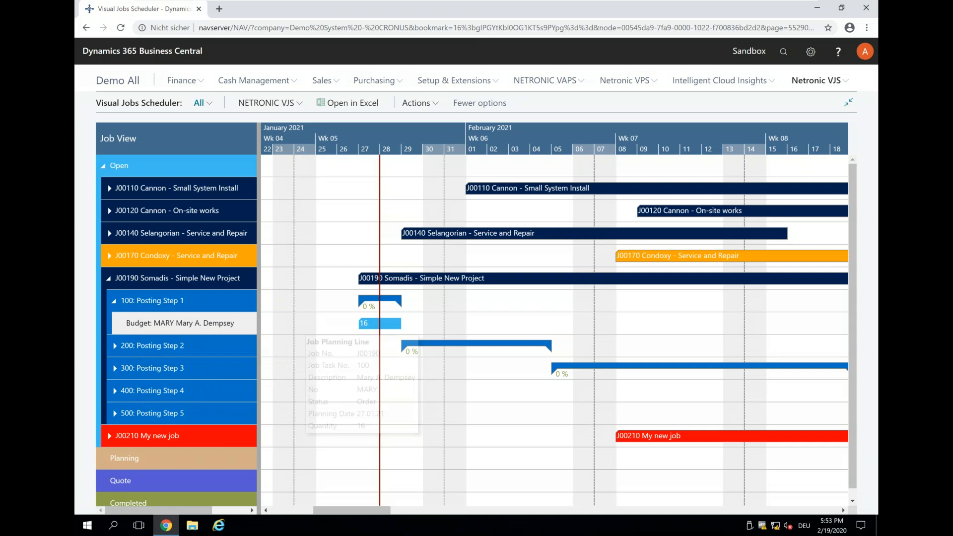
Step: Open time sheet TS00001 from the Time Sheets page and enter 8 hours for Step 1 on Wednesday the 27th
click(784, 54)
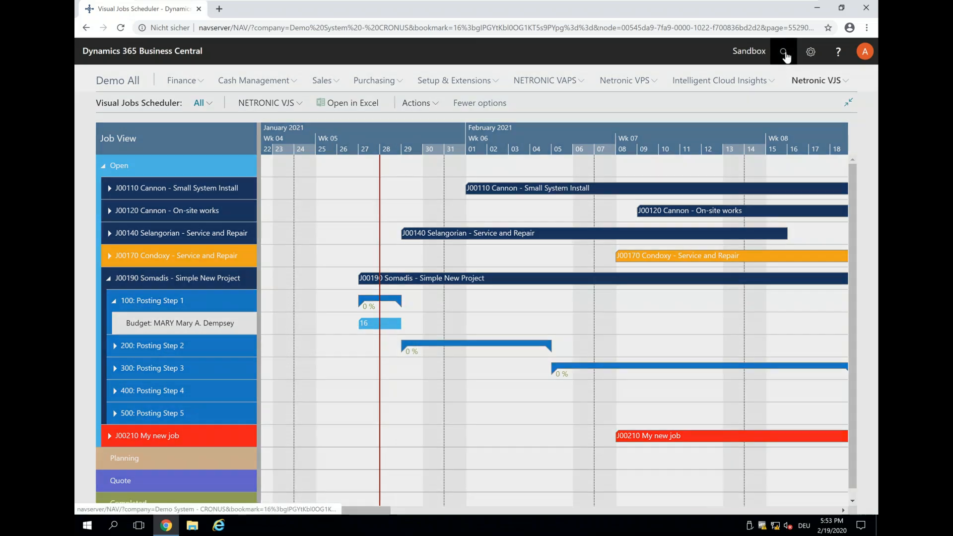
text(time she)
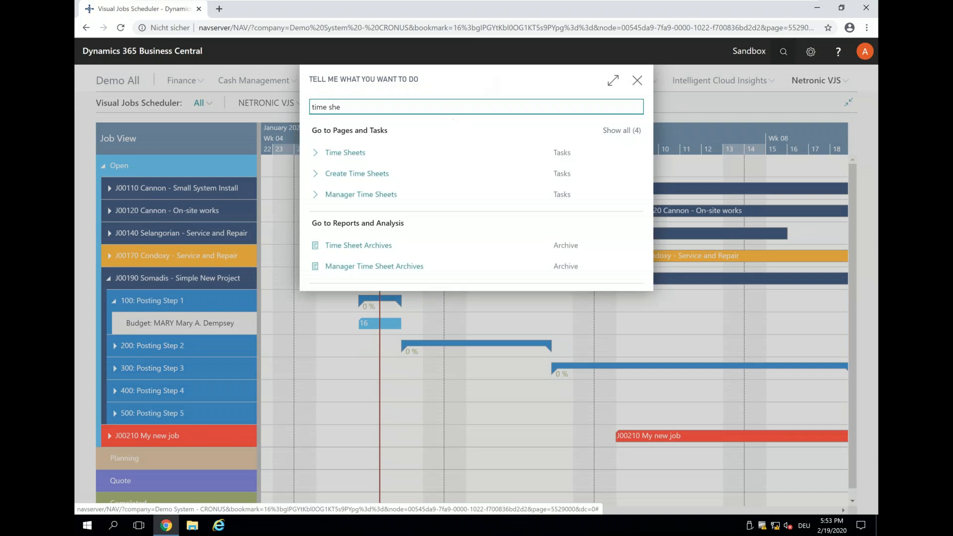
click(360, 153)
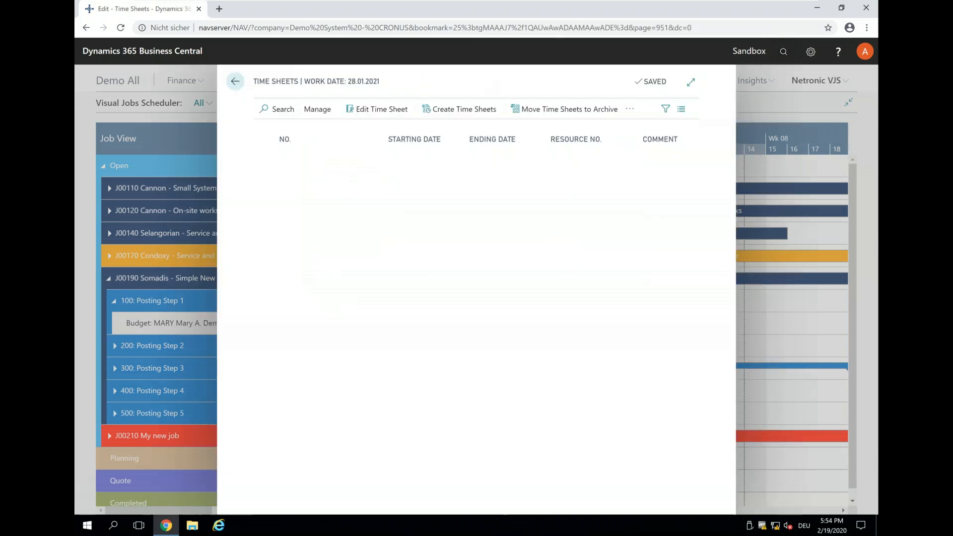
click(282, 157)
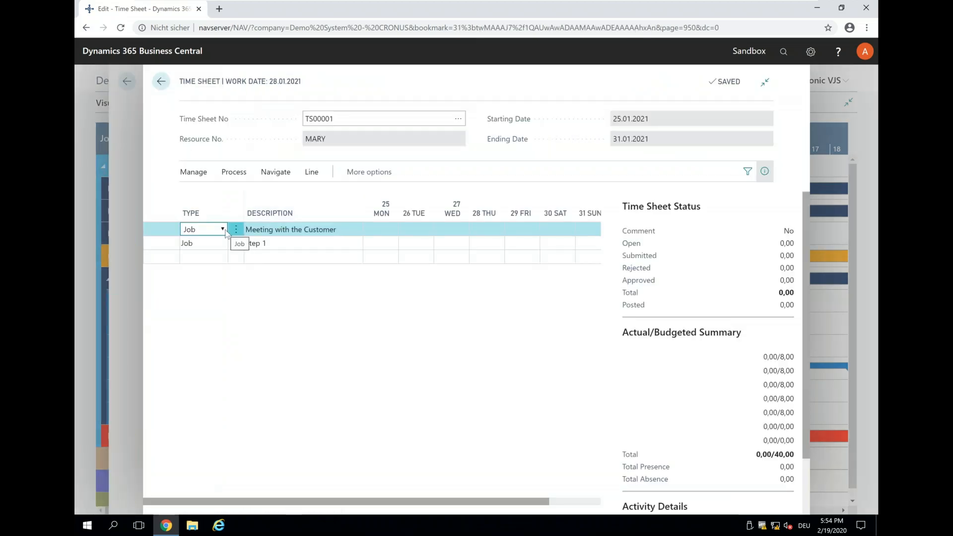
click(456, 243)
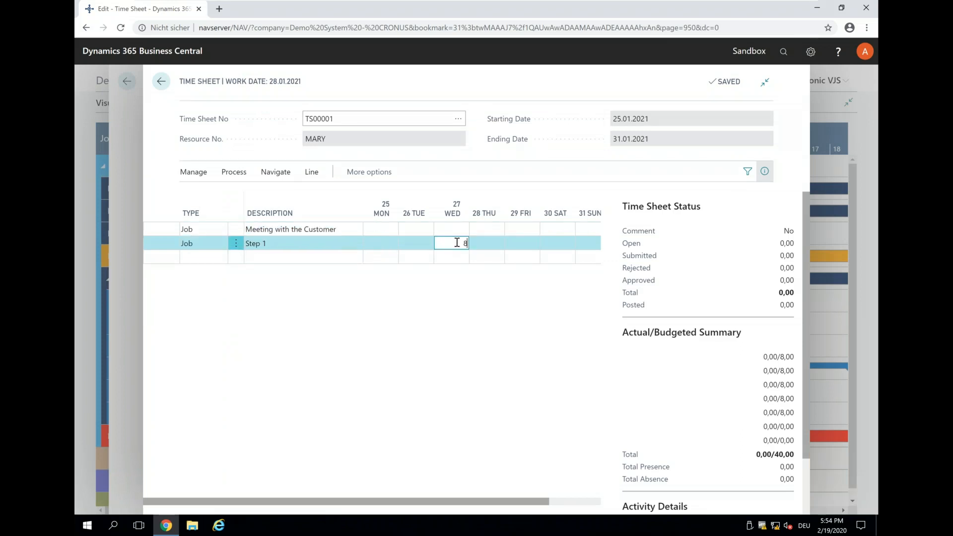
key(Tab)
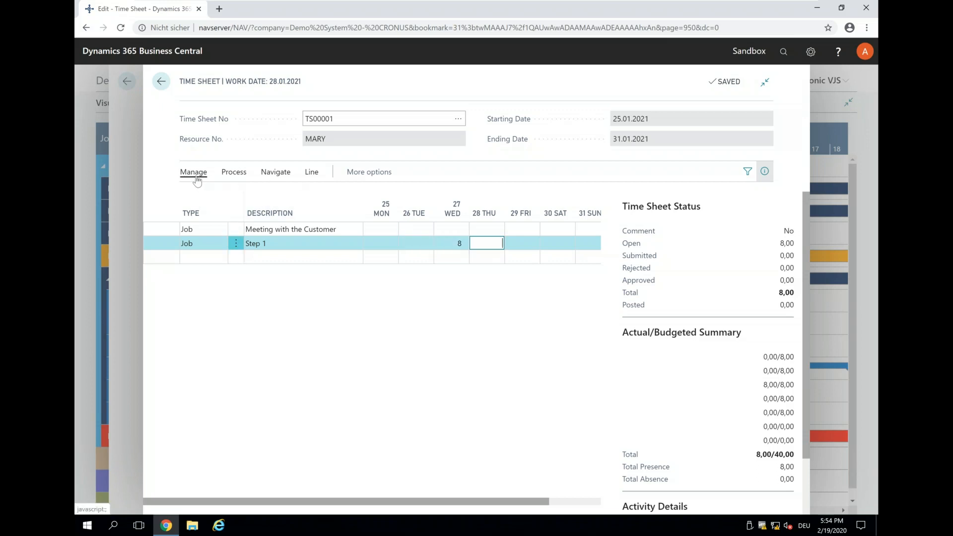
Step: Submit only the selected Step 1 line of the time sheet for approval and return to the scheduler
click(234, 173)
click(214, 195)
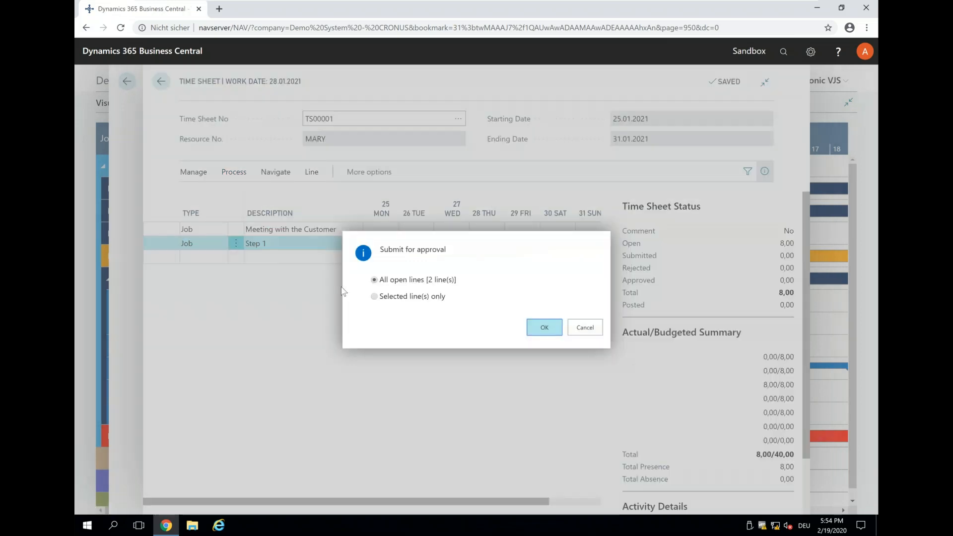
click(379, 299)
click(555, 330)
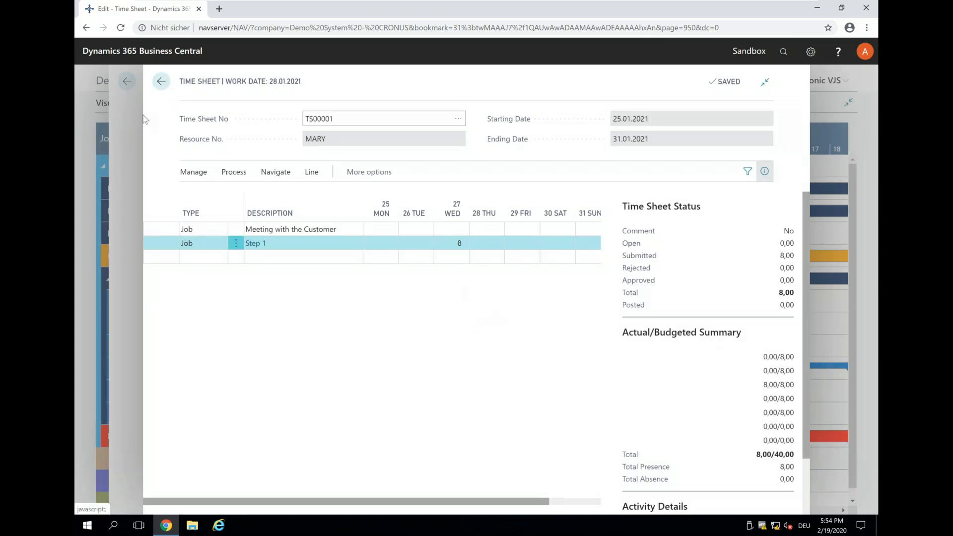
click(162, 84)
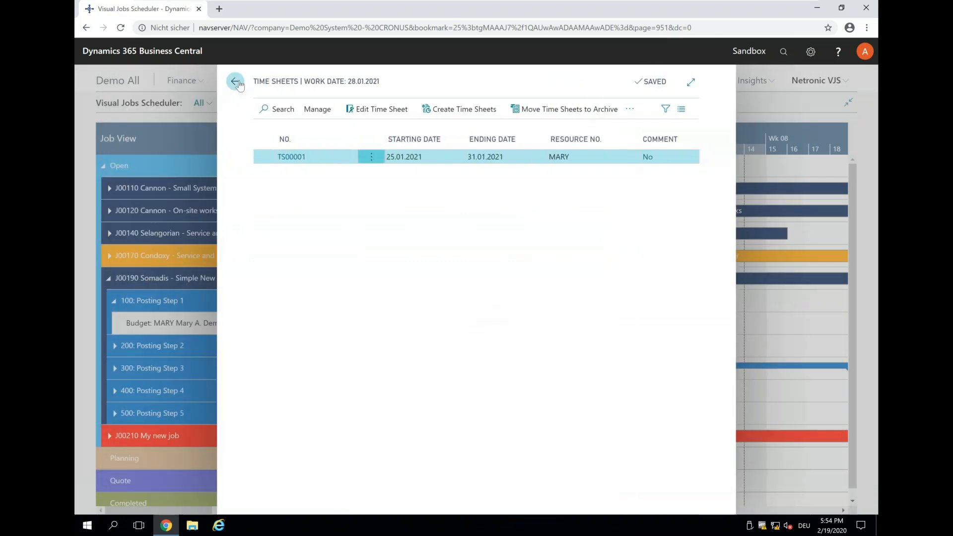
click(235, 82)
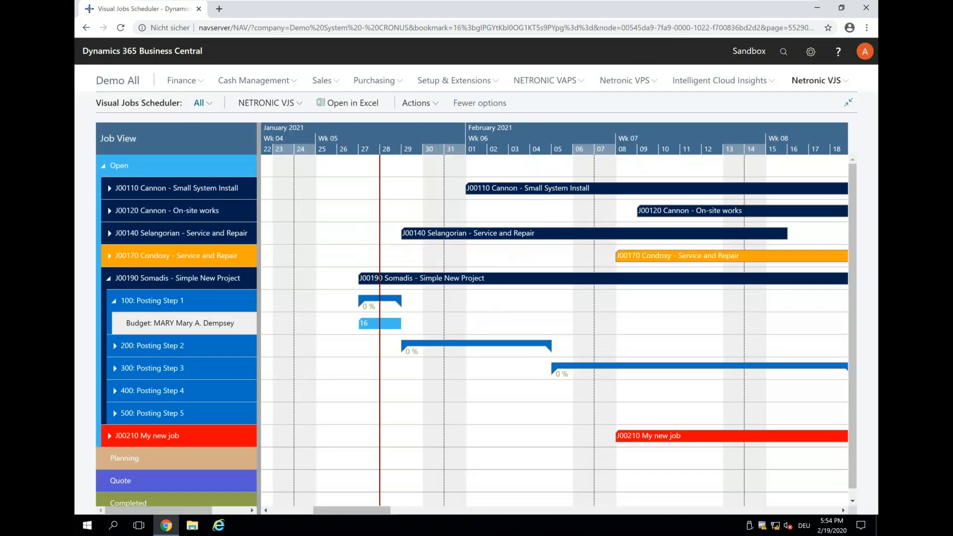
Step: Find the Manager Time Sheets page and open time sheet TS00001 in it
click(783, 54)
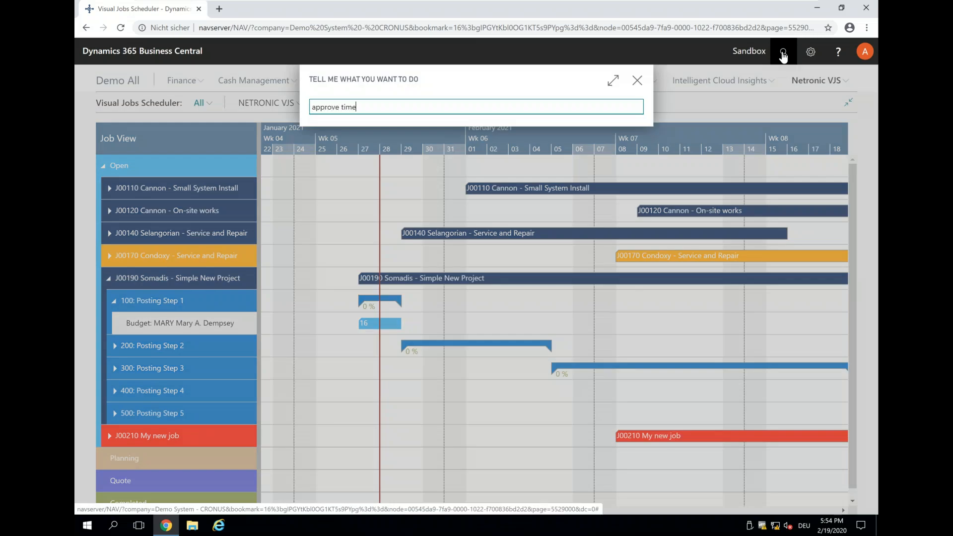
key(BackSpace)
key(BackSpace)
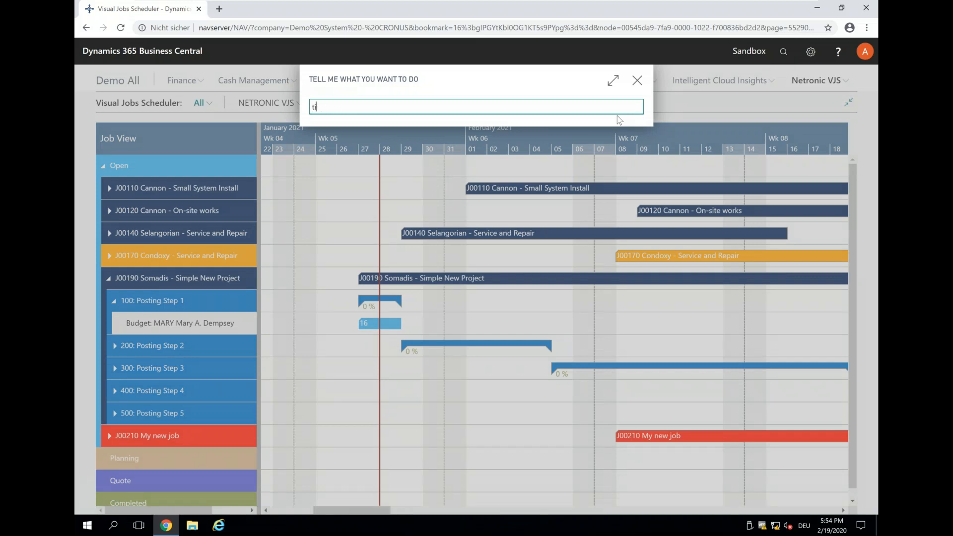
text(eet)
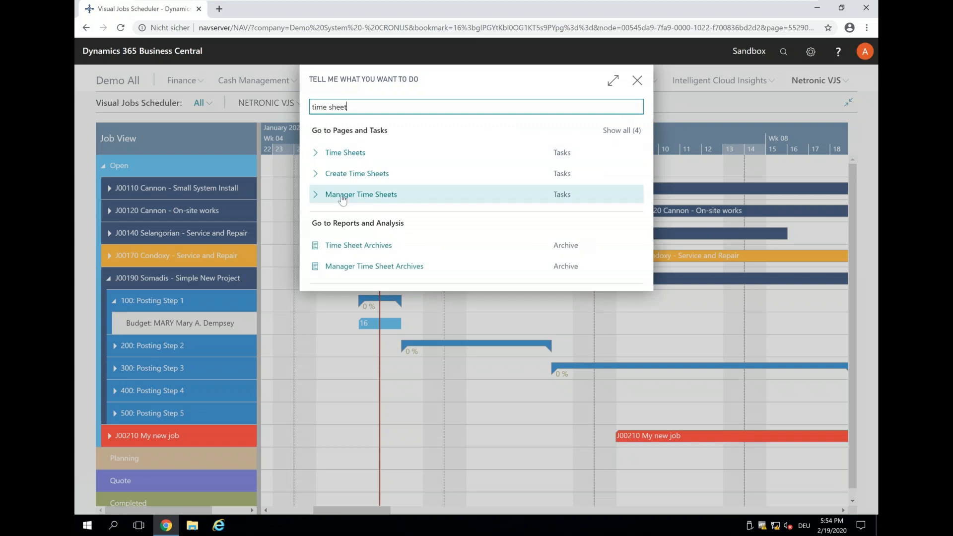
click(342, 196)
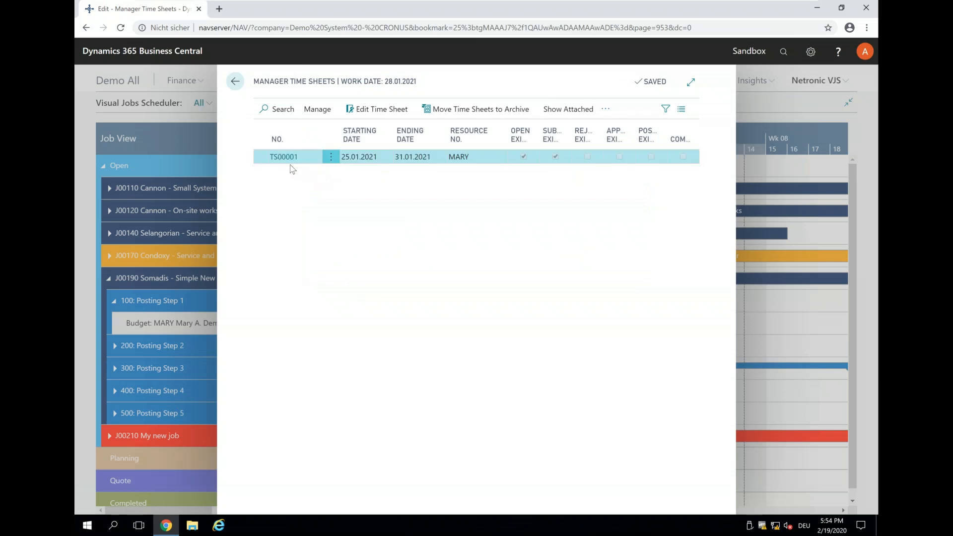
click(279, 159)
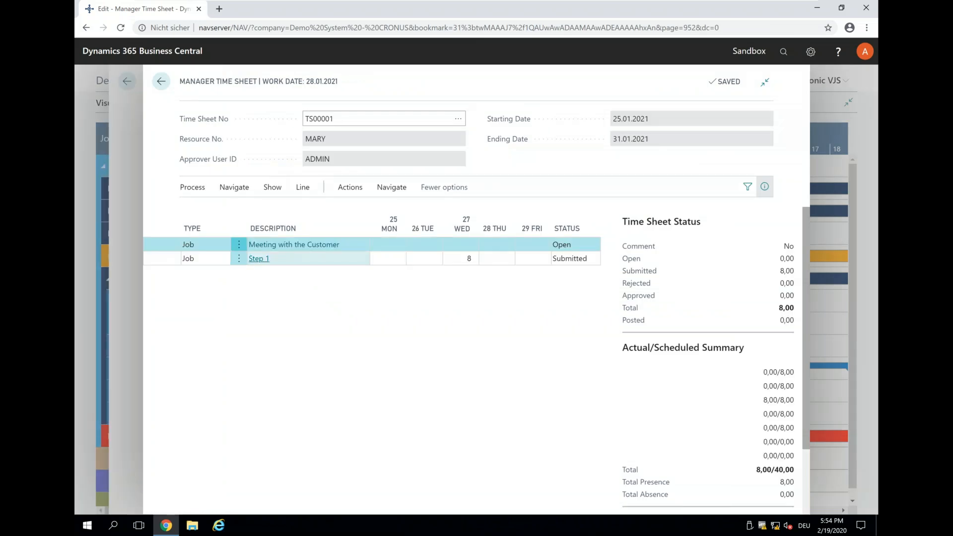
Step: Approve the submitted Step 1 line of the manager time sheet for posting and return to the scheduler
click(474, 263)
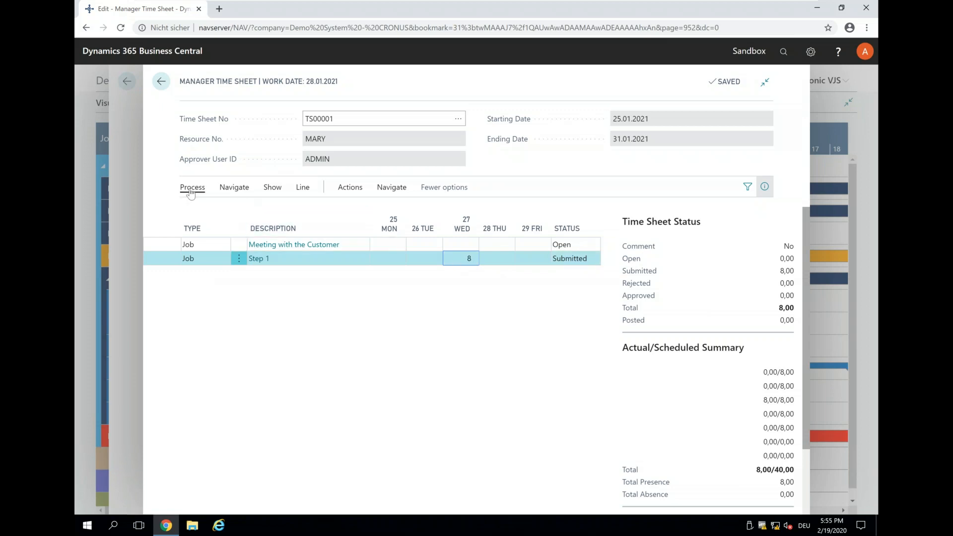
click(348, 190)
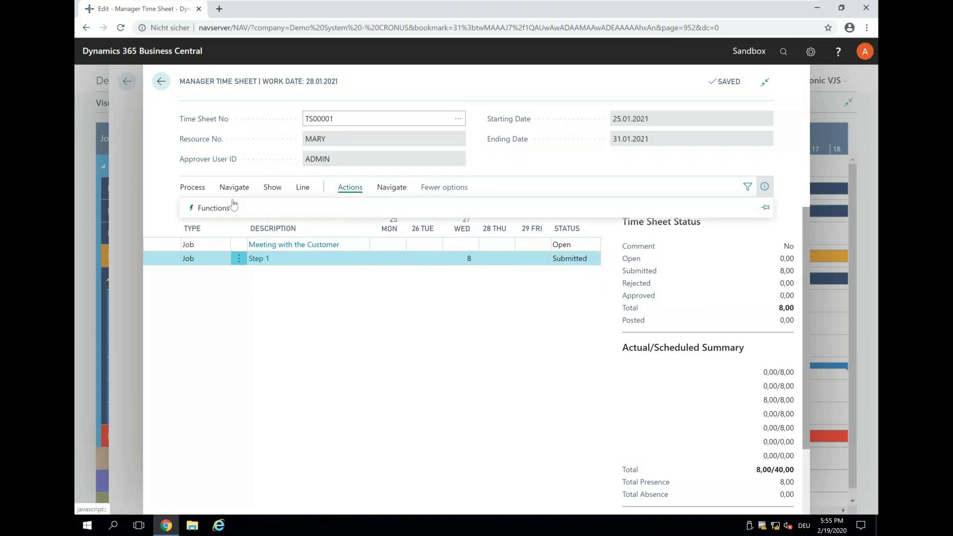
click(197, 189)
click(209, 207)
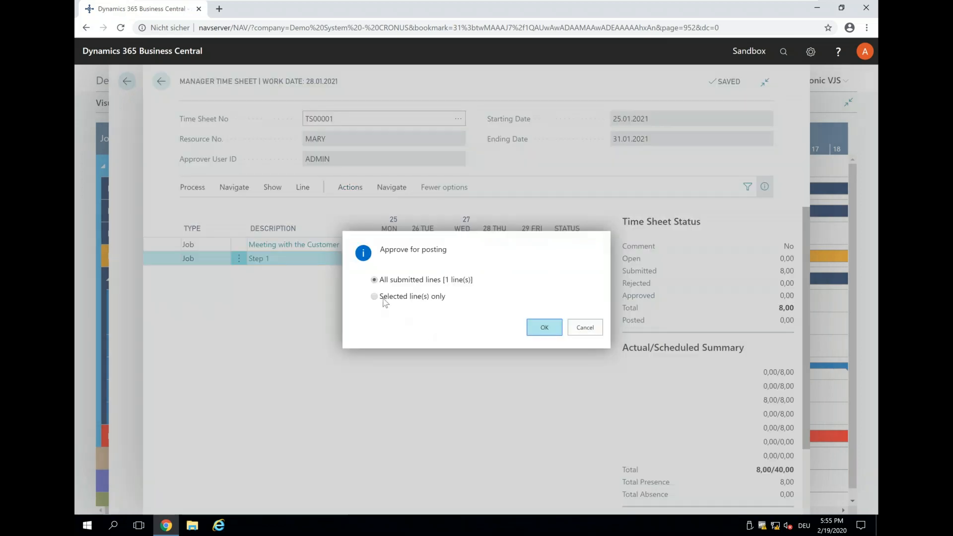
click(544, 327)
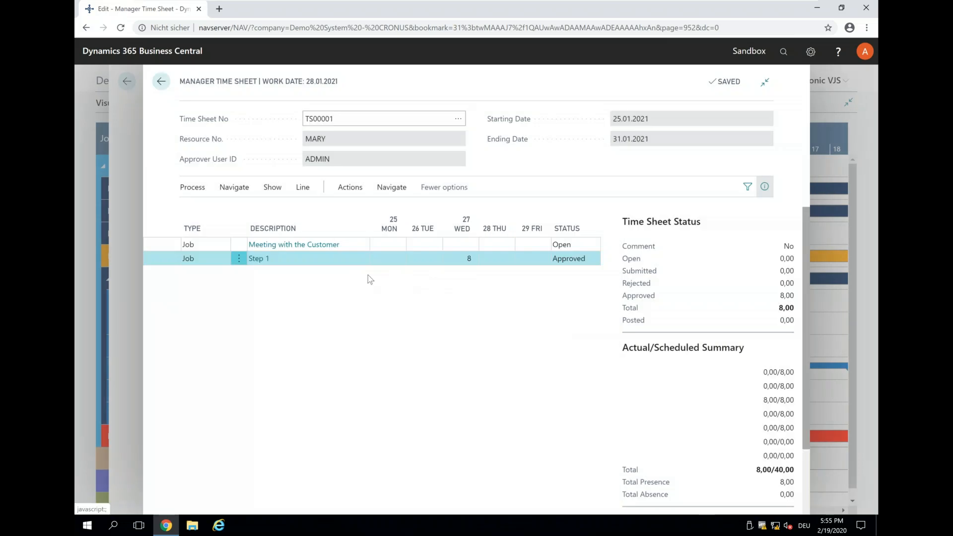
click(162, 90)
click(236, 87)
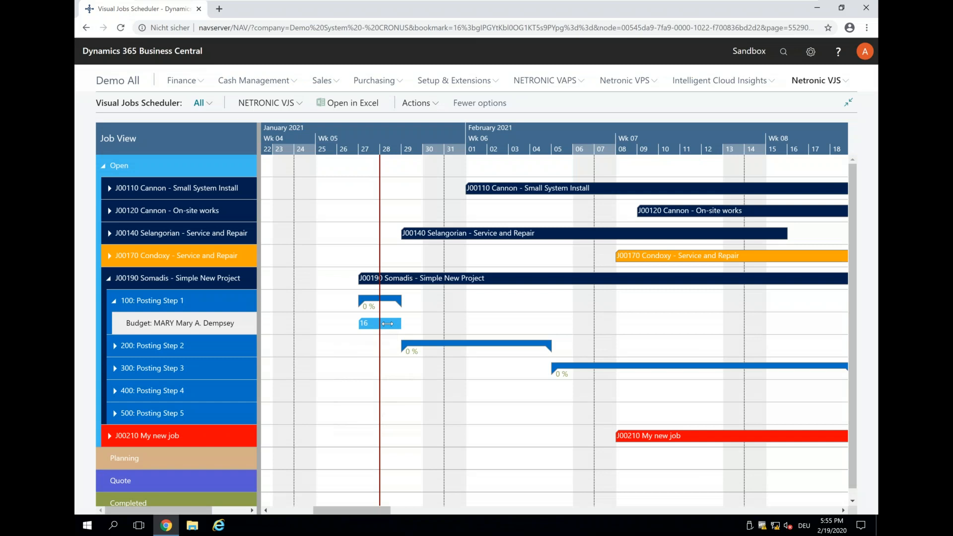
Step: Check Posting Step 1's planning line in the scheduler, then view J00190's job ledger entries from its job card
mouse_move(388, 324)
double_click(395, 311)
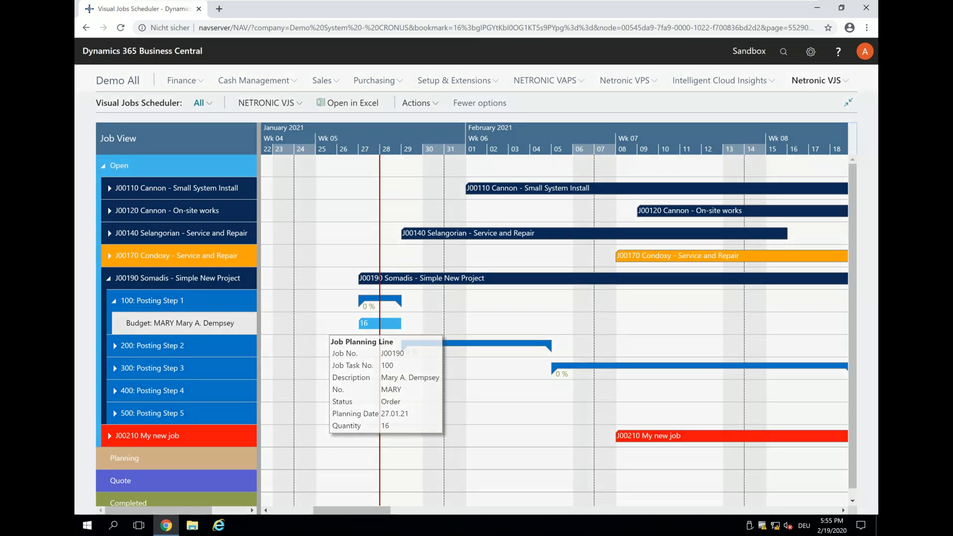
click(710, 263)
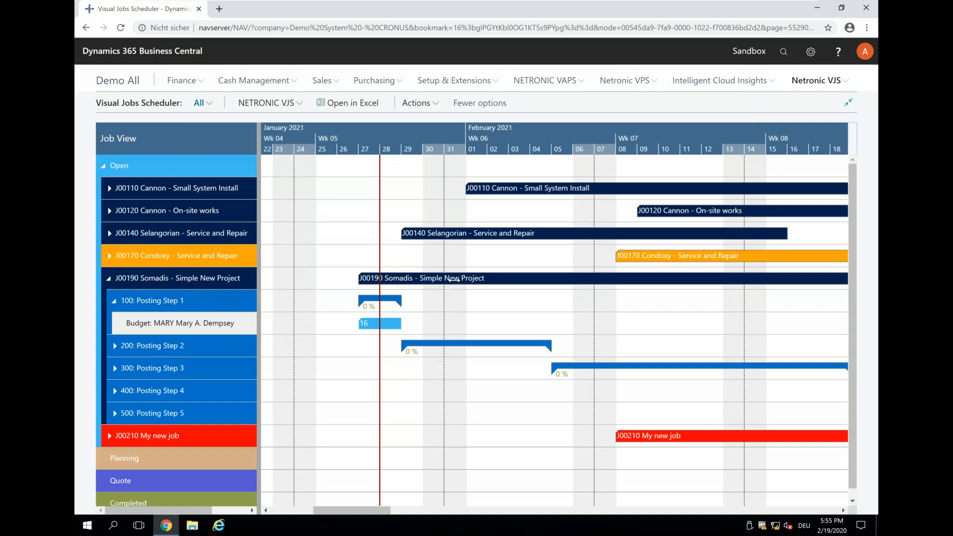
double_click(453, 279)
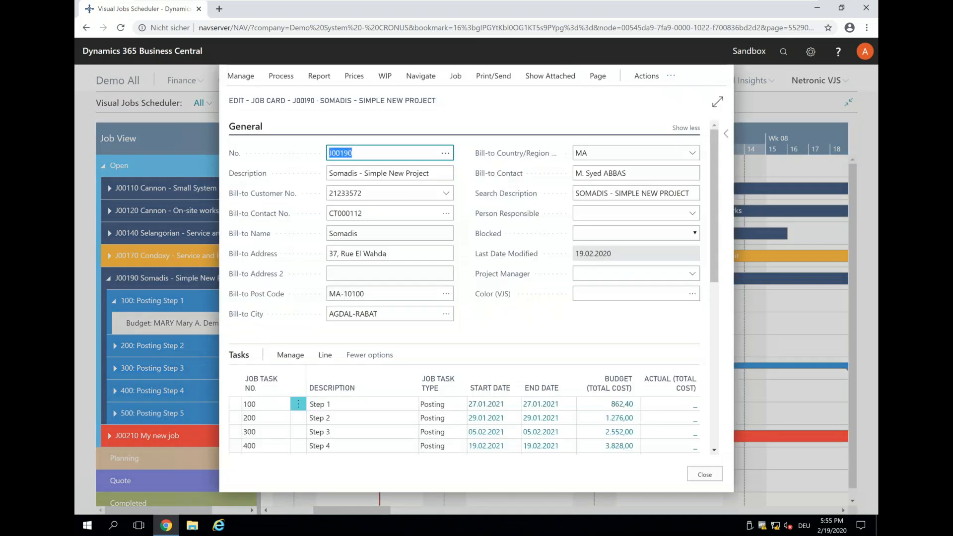
click(454, 81)
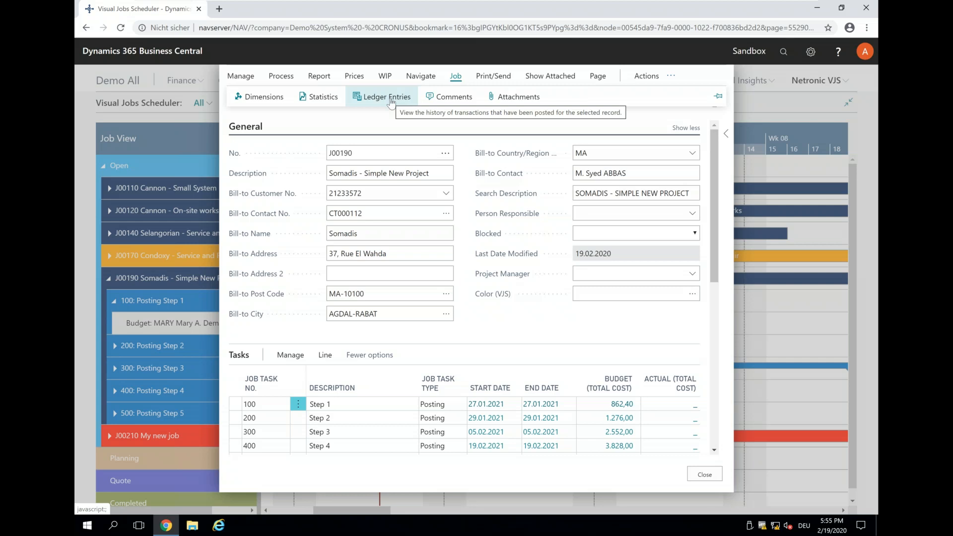
click(391, 98)
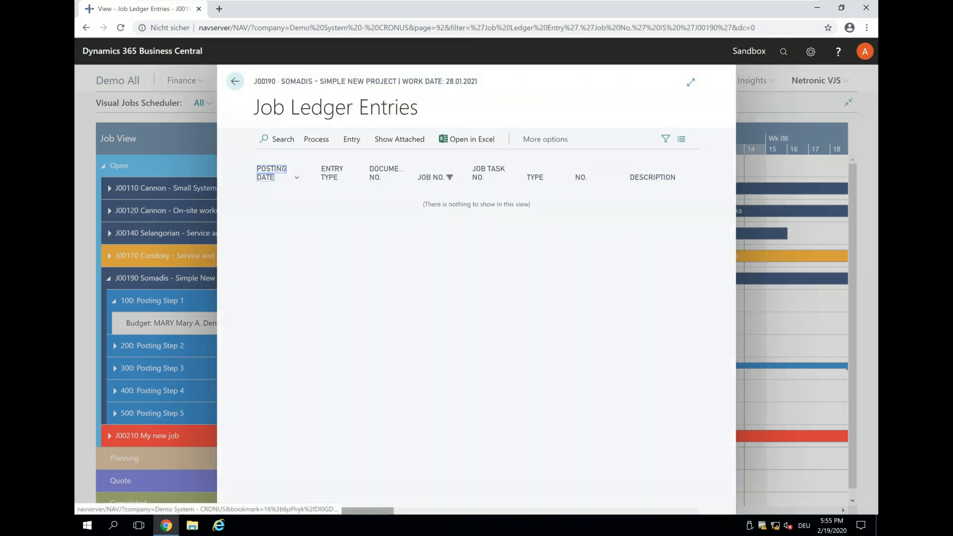
click(234, 81)
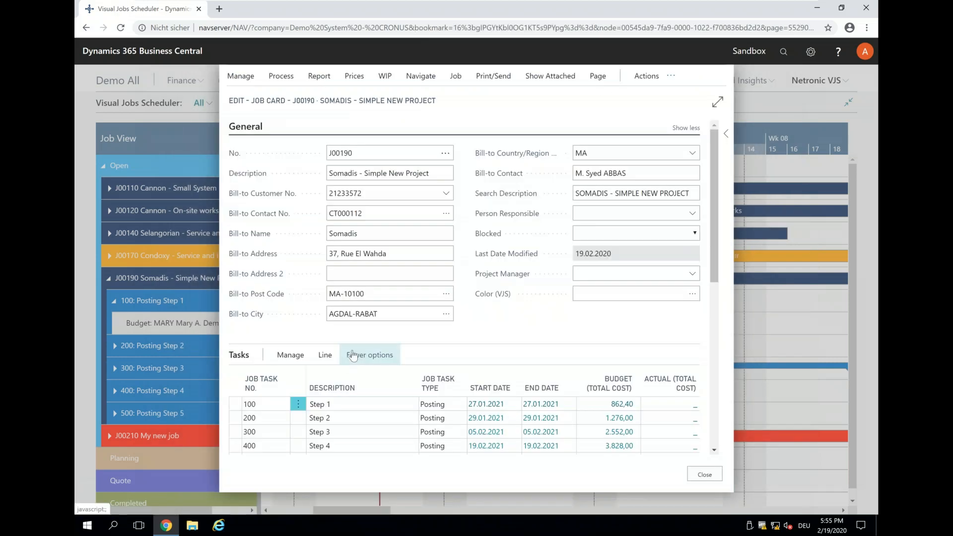
Step: View the ledger entries of job task 100 and return to the job card
click(330, 356)
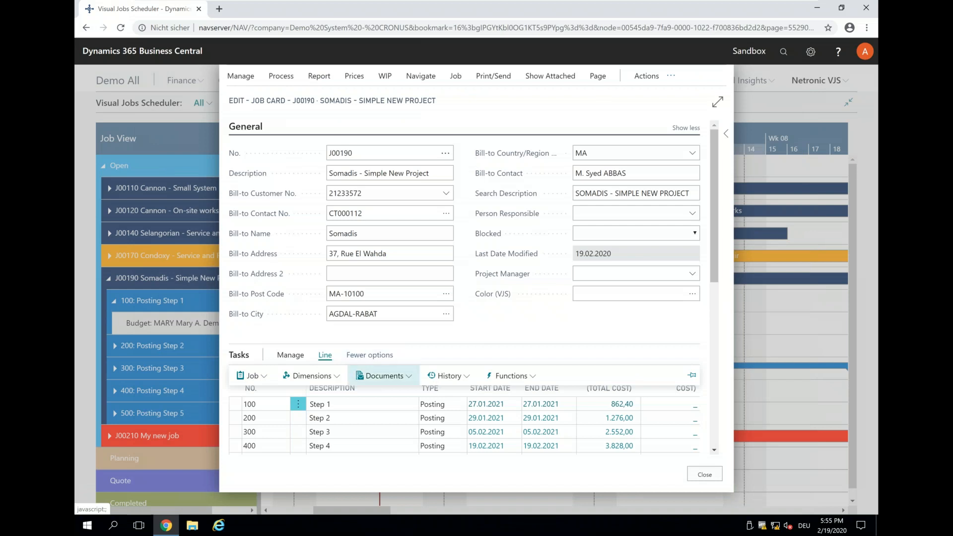
click(267, 380)
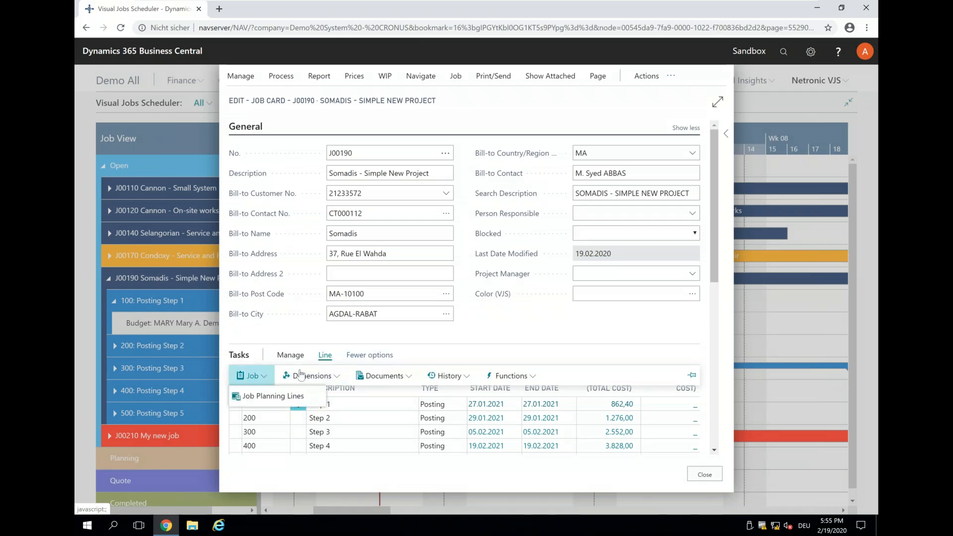
click(457, 377)
click(479, 399)
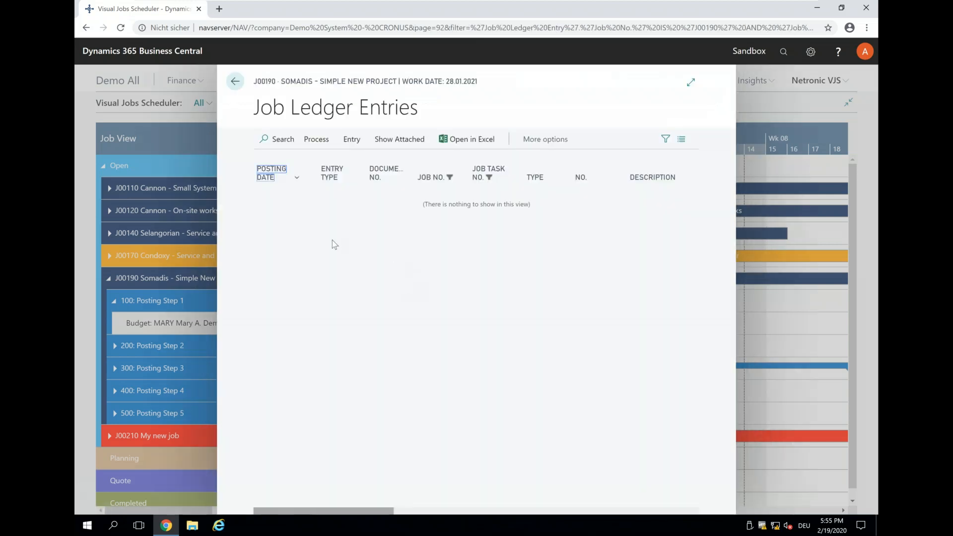
click(234, 82)
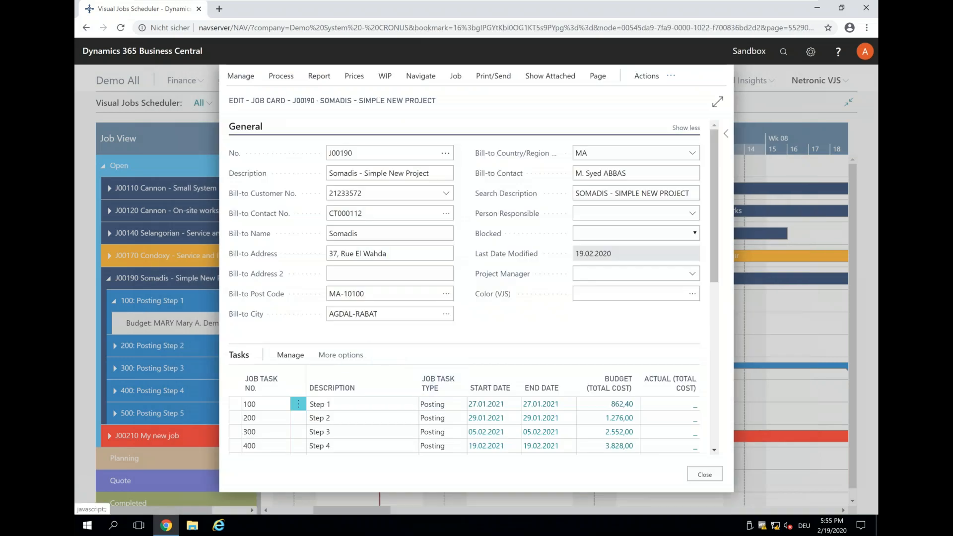
click(340, 355)
click(325, 355)
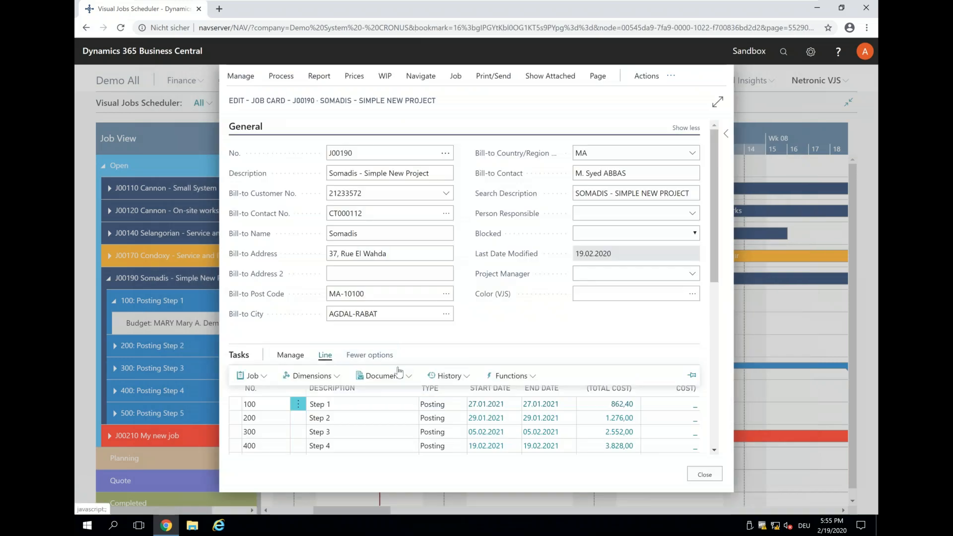
click(534, 380)
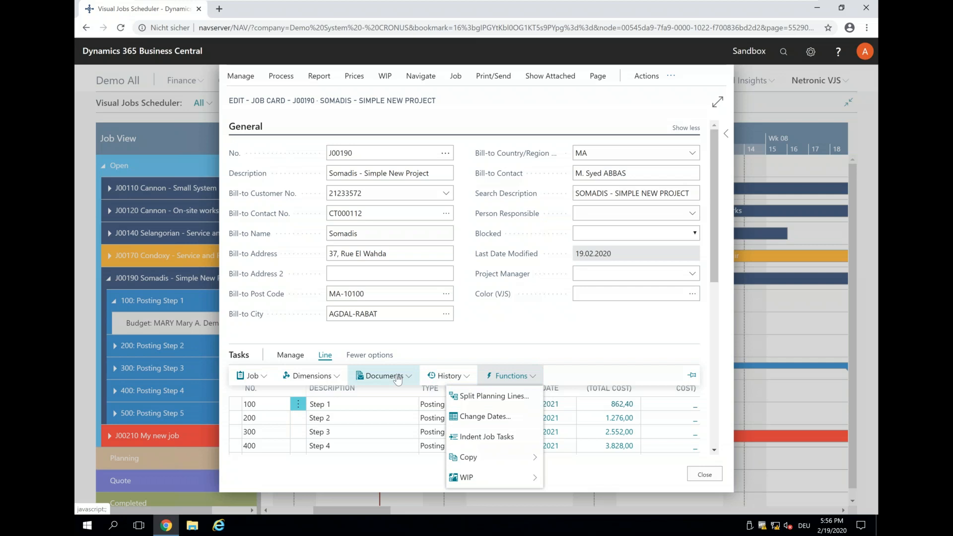
click(242, 76)
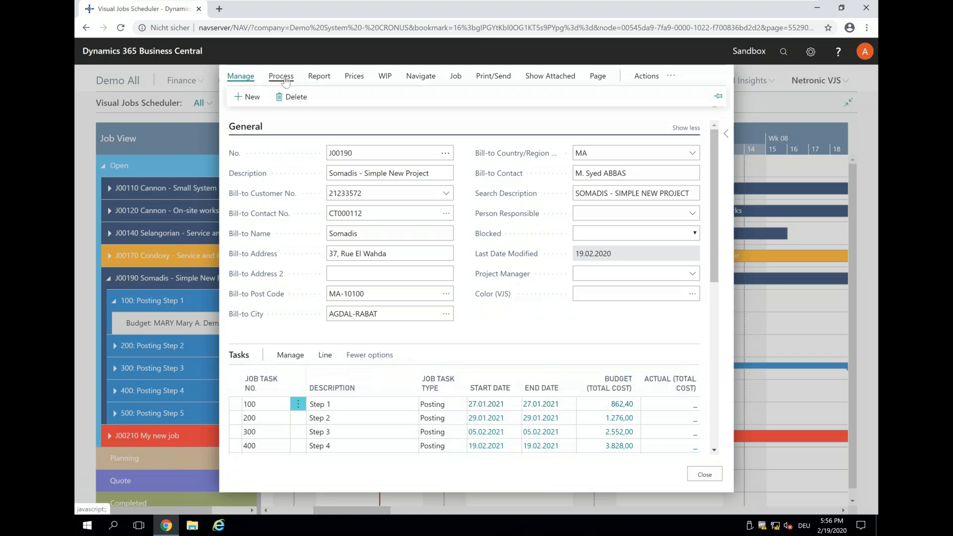
click(285, 80)
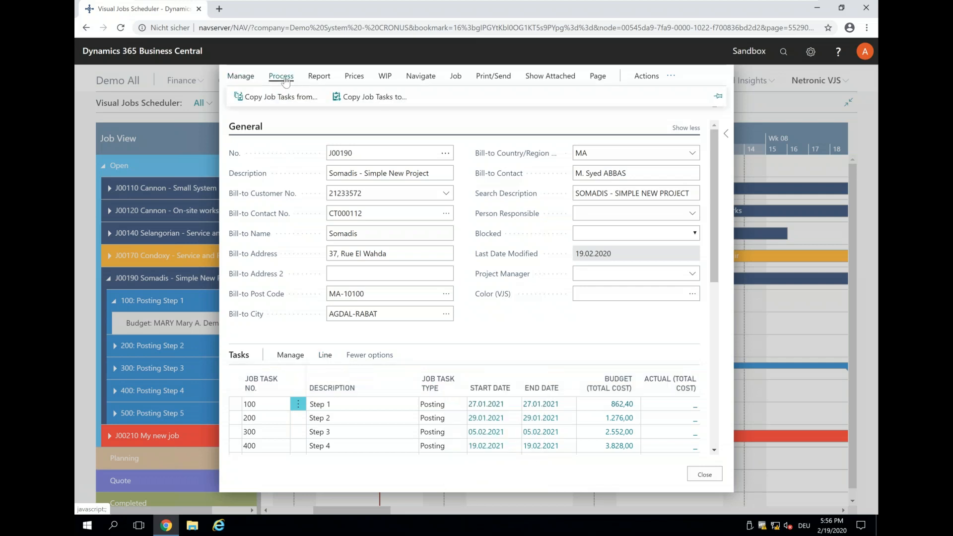
click(315, 79)
click(354, 78)
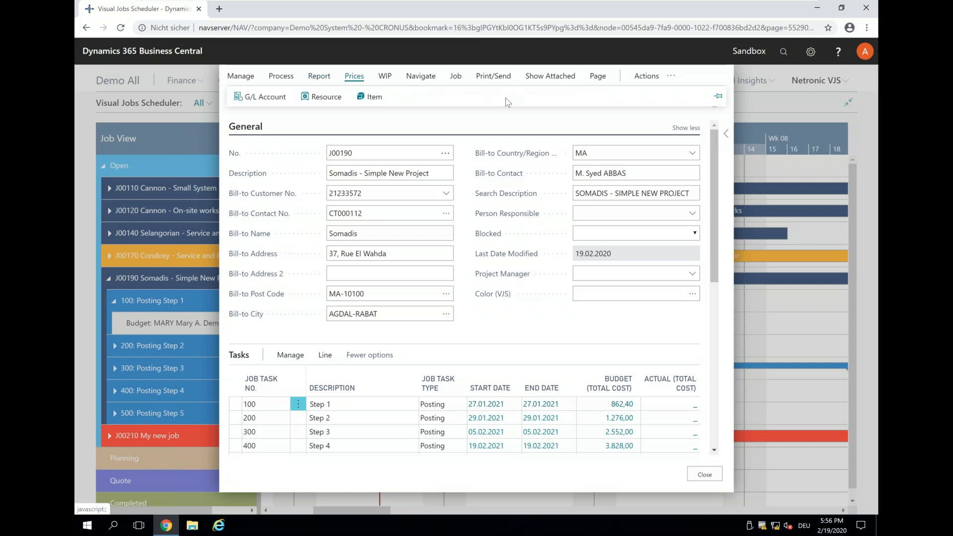
Step: View J00190's job ledger entries, look through the actions available for them, and return to the job card
click(456, 84)
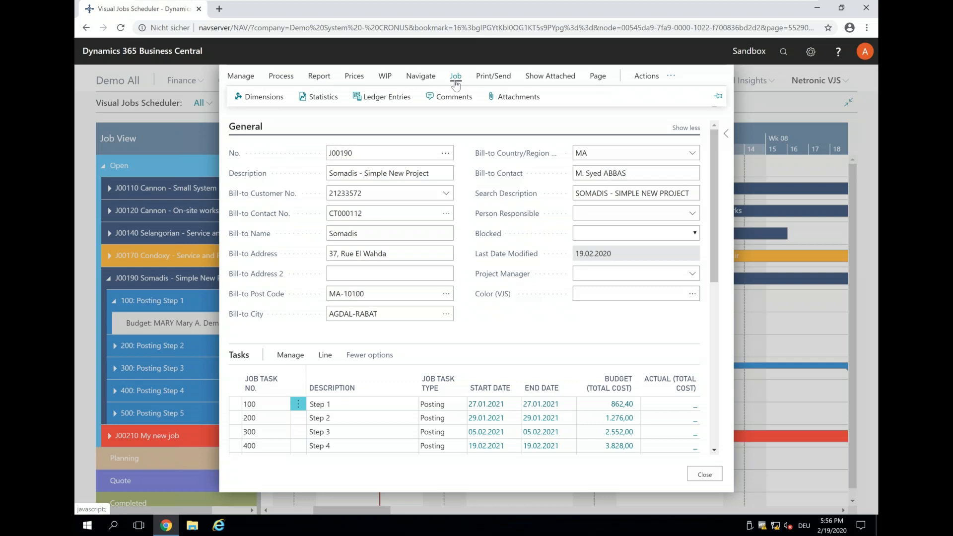
click(394, 97)
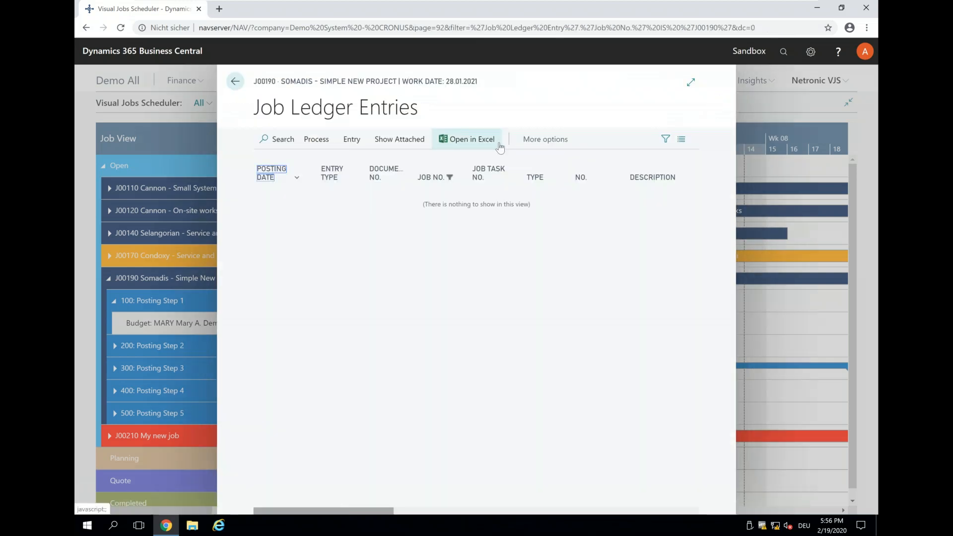
click(535, 143)
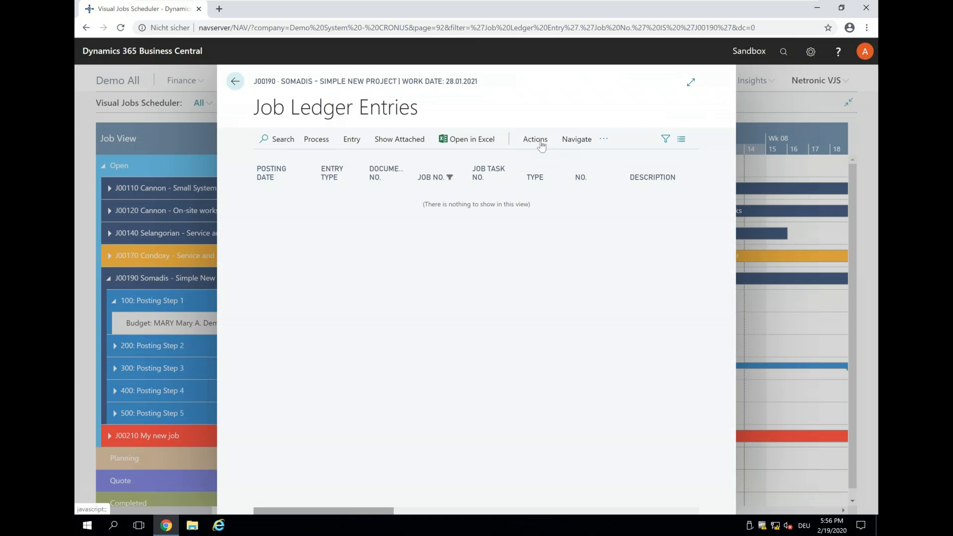
click(541, 145)
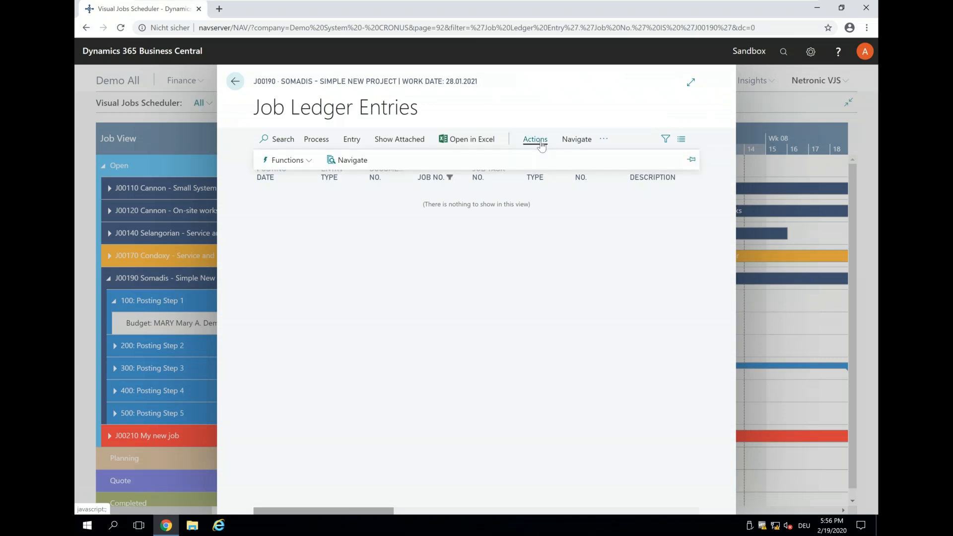
click(310, 160)
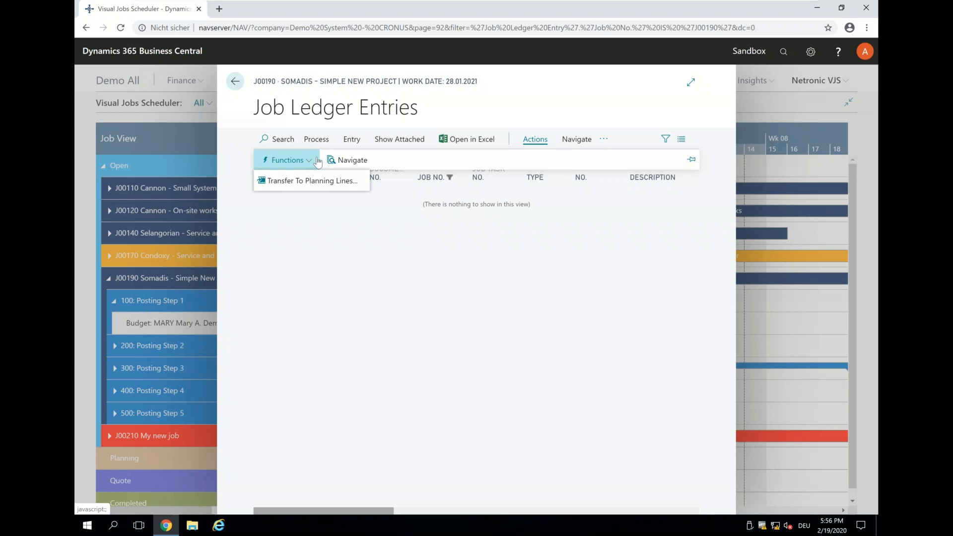
click(572, 143)
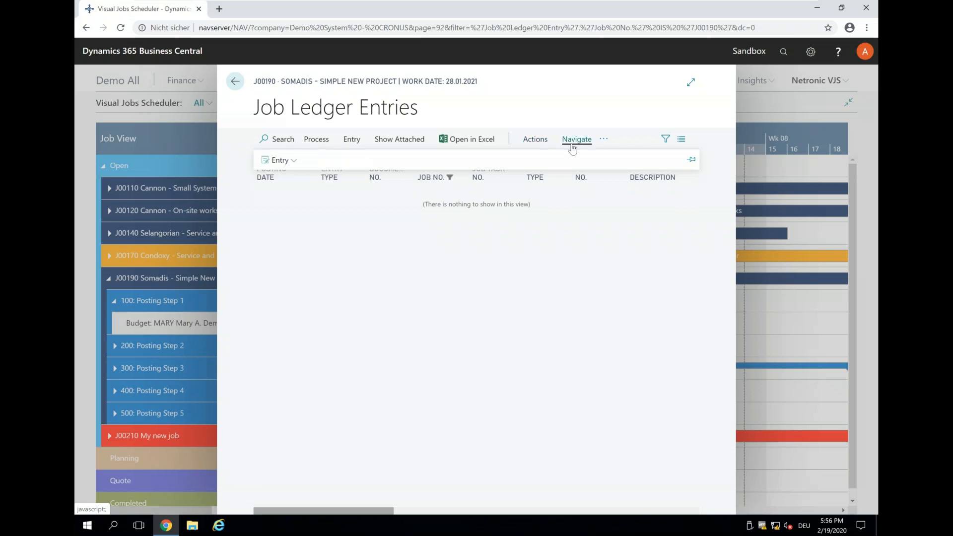
click(343, 144)
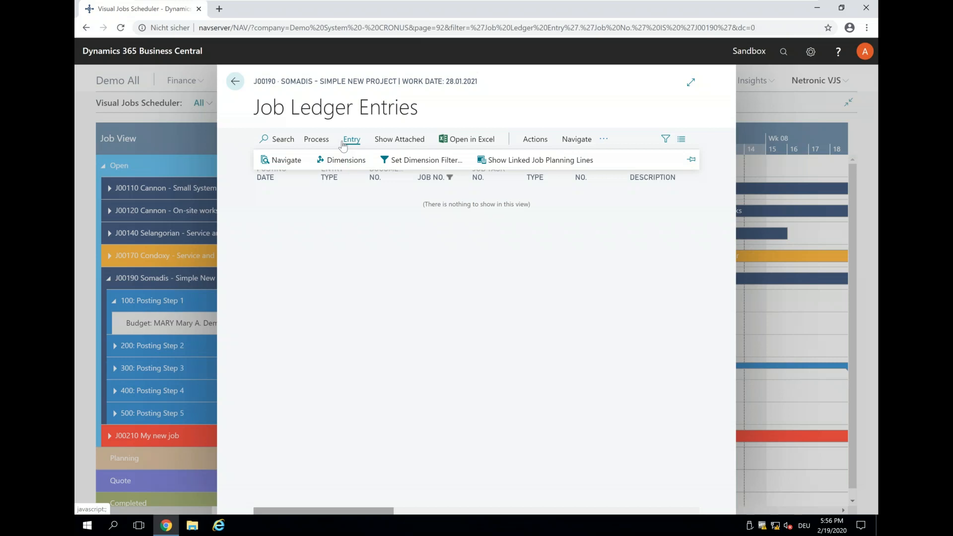
click(316, 140)
click(235, 81)
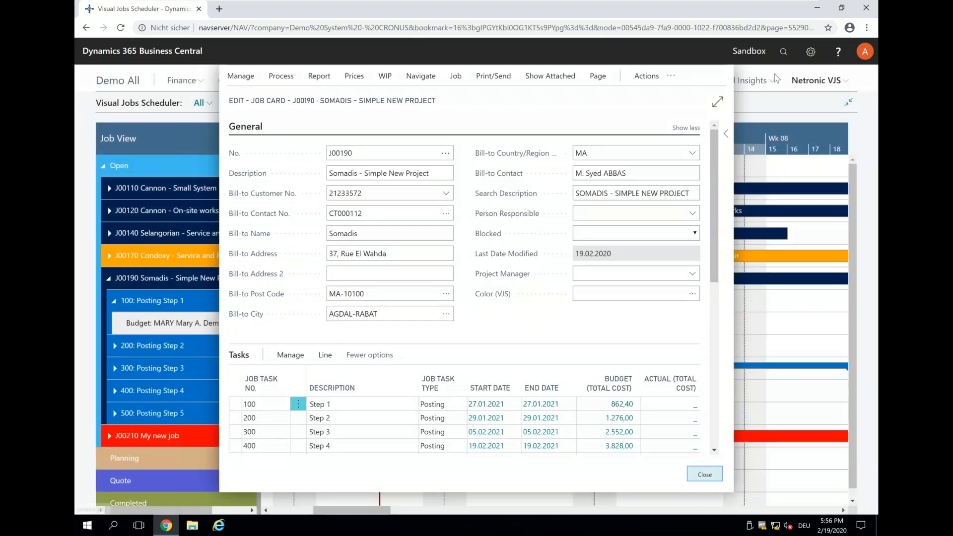
Step: Leave the job card, search for job journals and open the Job Journals page
click(783, 51)
text(j)
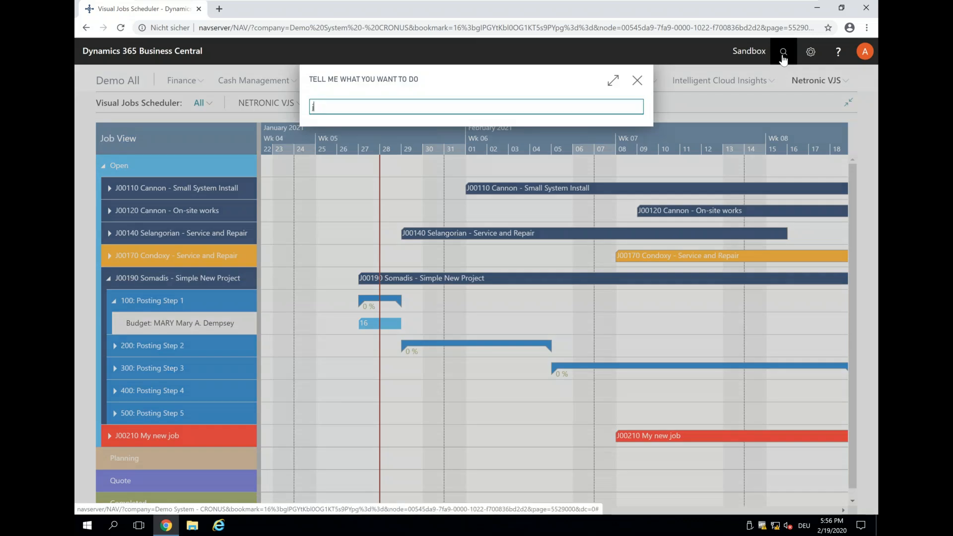
text(ob ob journa)
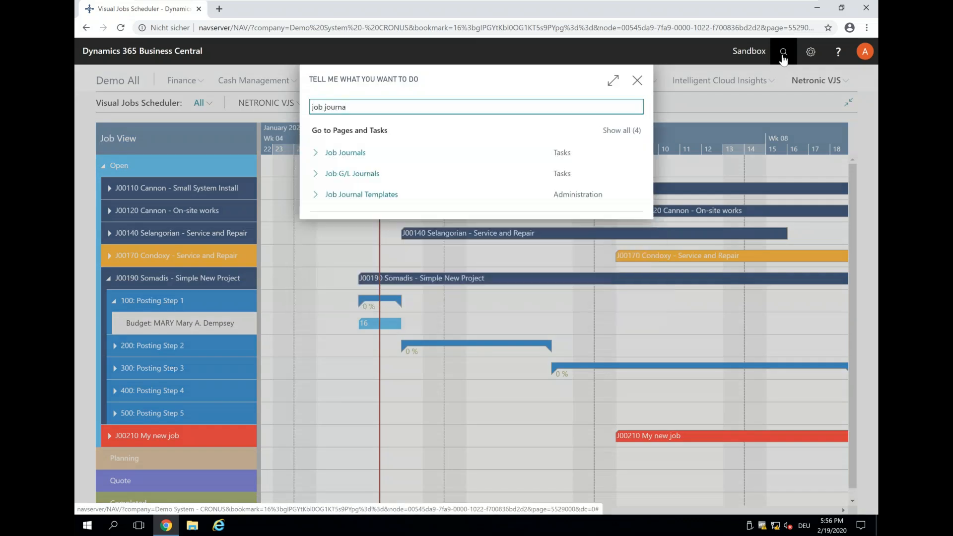
click(346, 152)
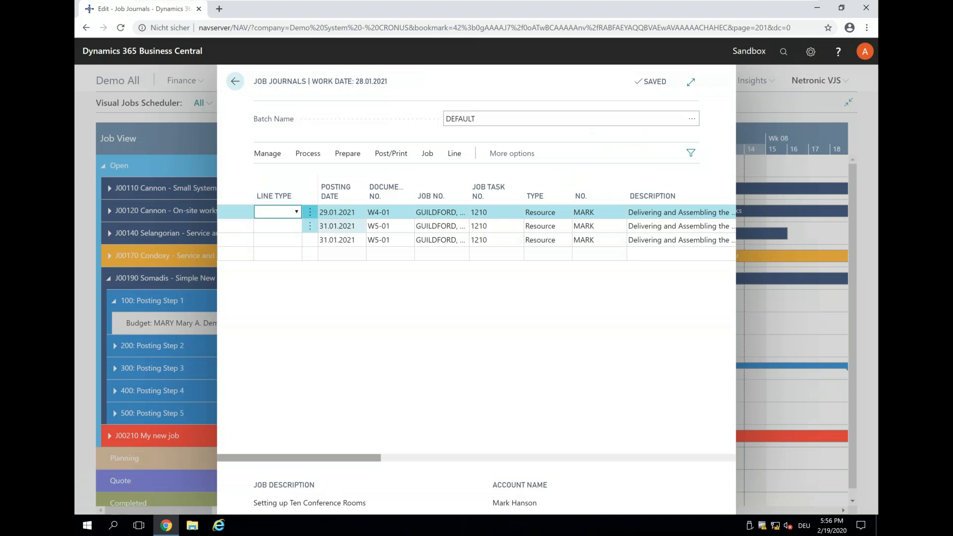
Step: Suggest job journal lines from the time sheets in the DEFAULT batch, leaving all date, resource and job filters empty
click(261, 157)
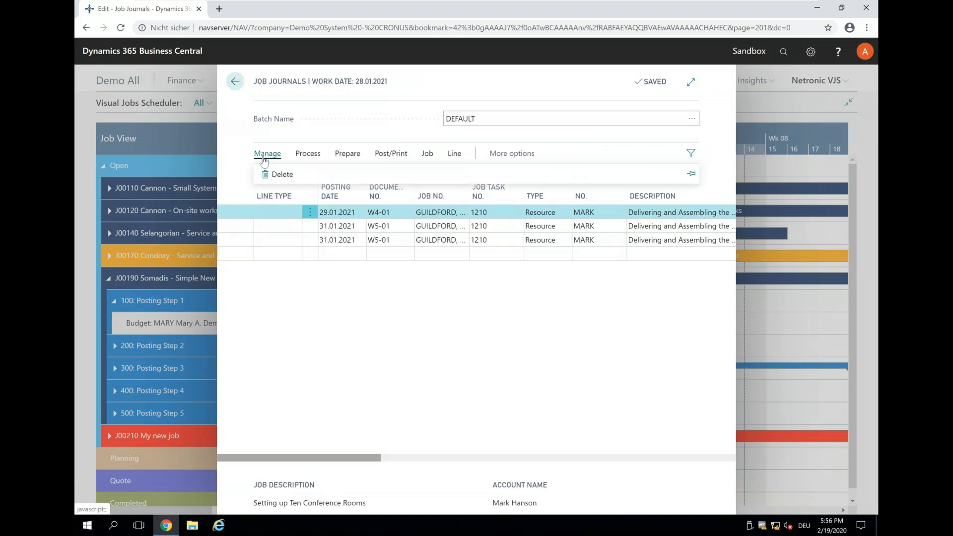
click(309, 159)
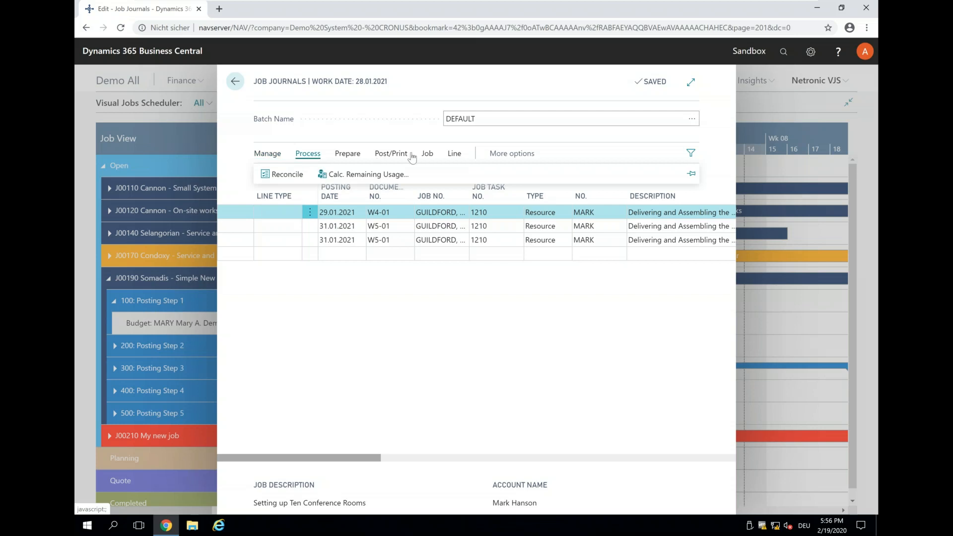
click(356, 155)
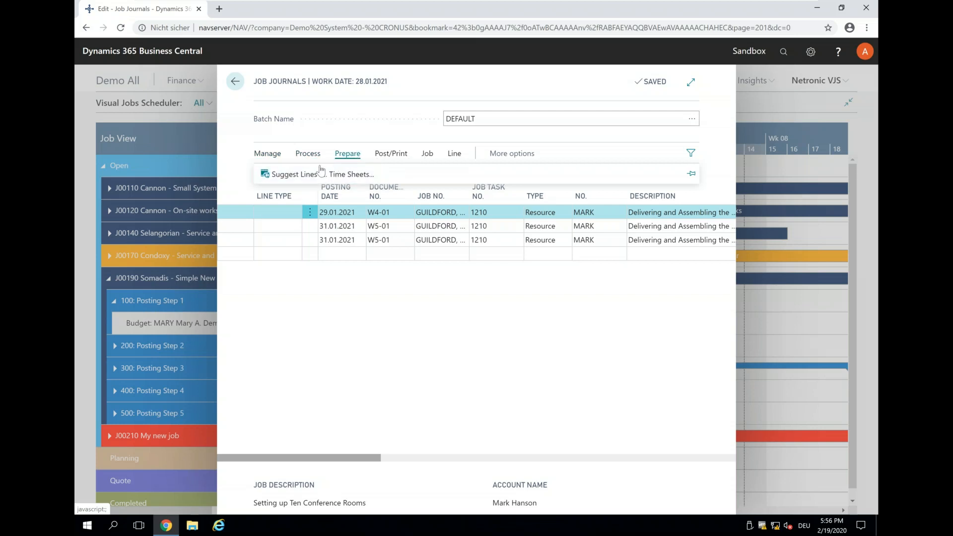
click(305, 174)
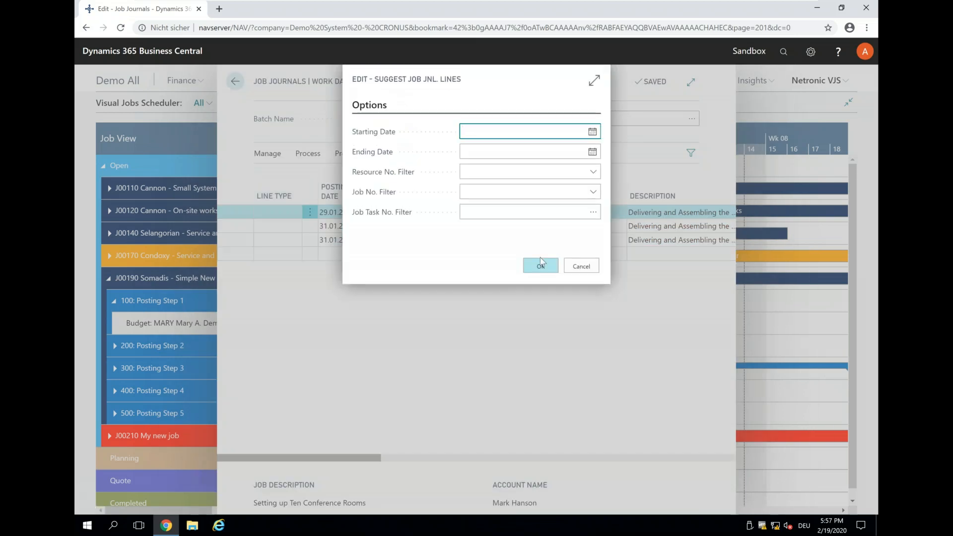
click(545, 268)
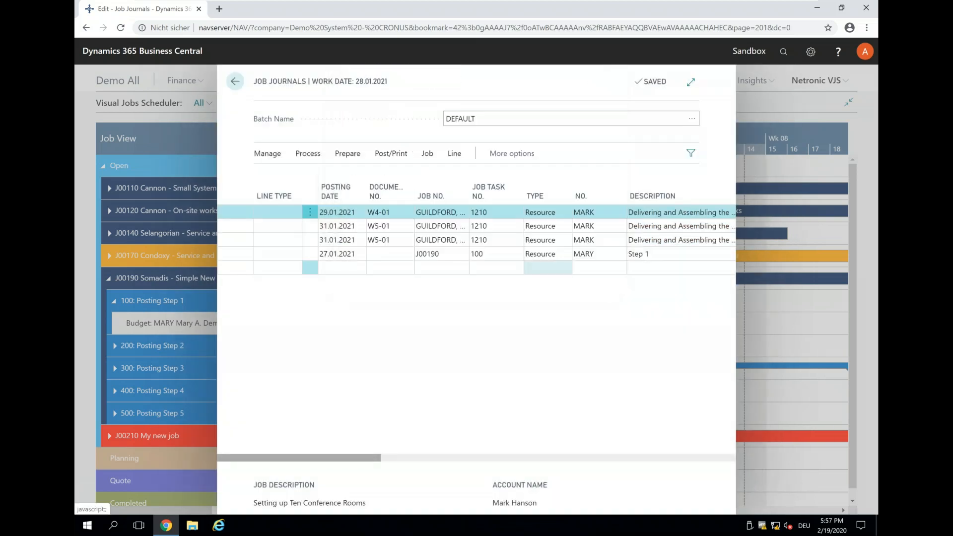
Step: Try to post the DEFAULT batch's journal lines with the J00190 Step 1 line selected
click(234, 253)
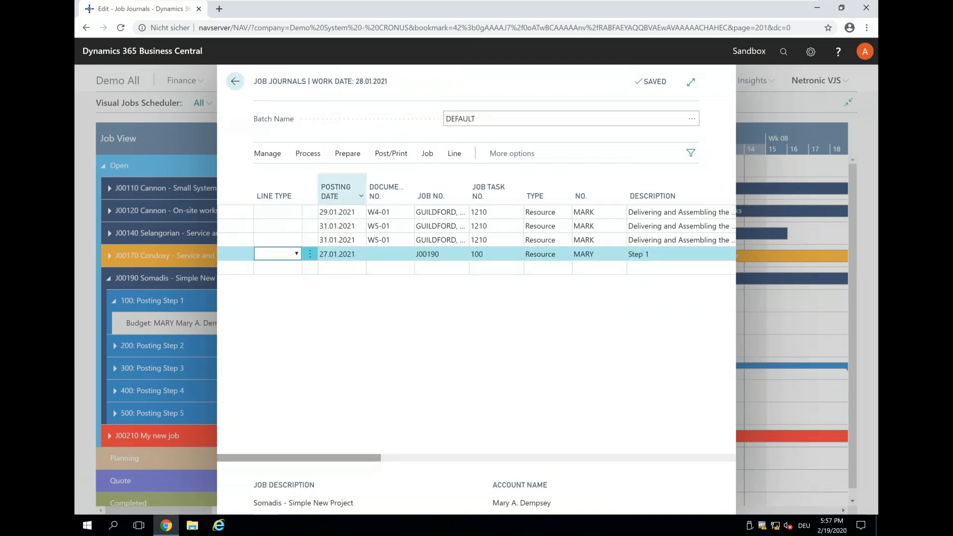
click(390, 154)
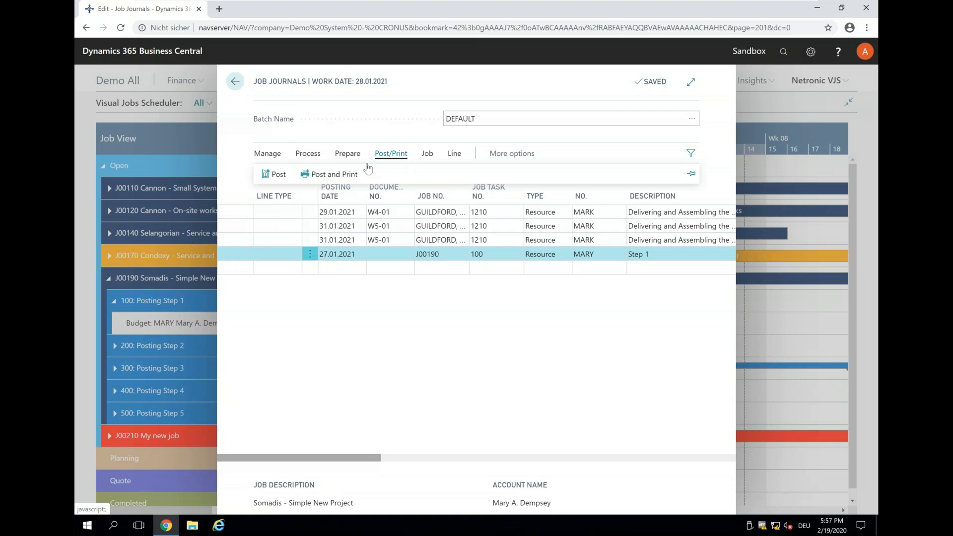
click(274, 174)
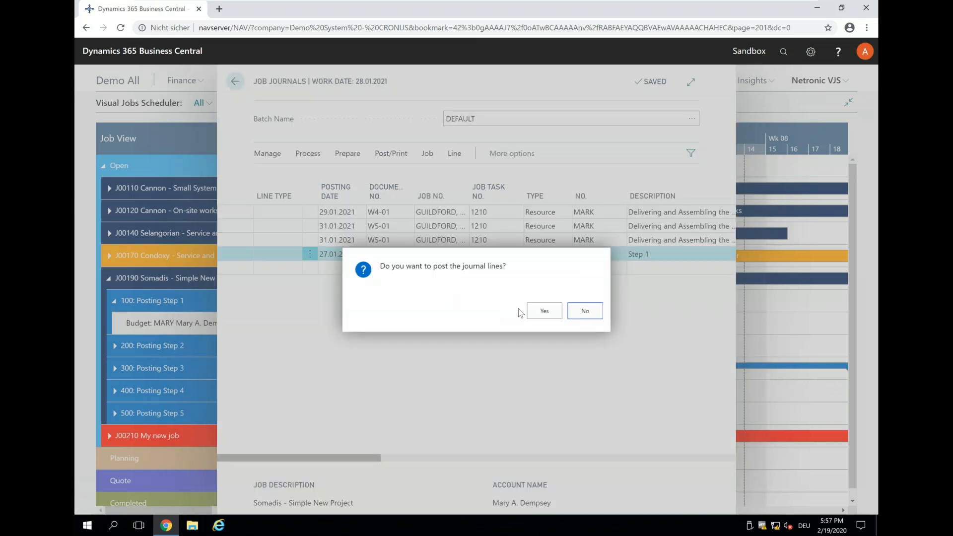
click(532, 313)
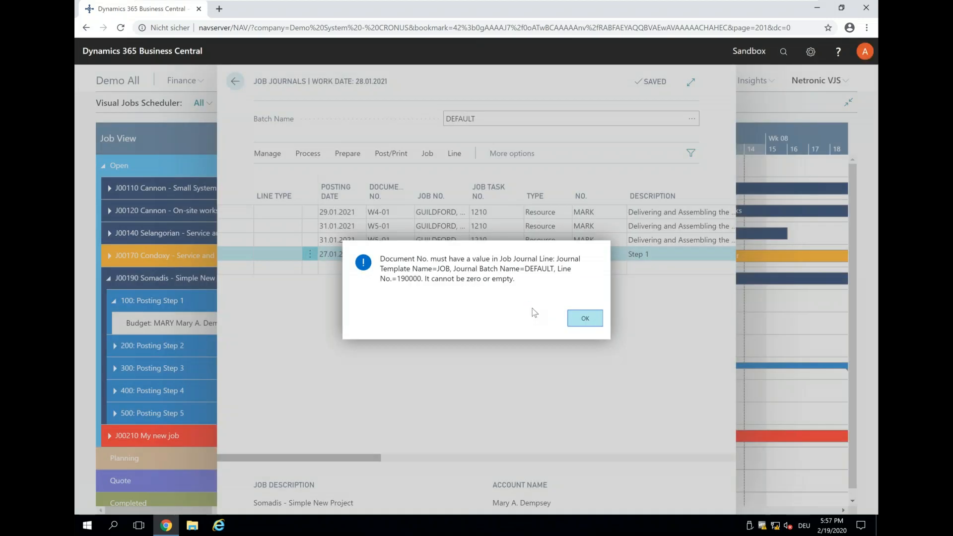
click(589, 320)
Step: Set the J00190 line's document number to 1 and post the journal lines of the DEFAULT batch
click(390, 254)
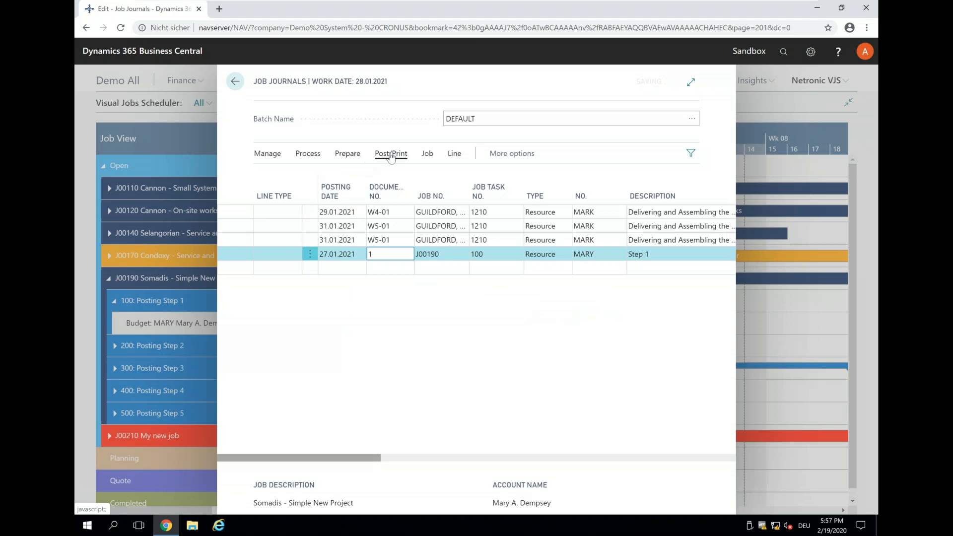
click(279, 175)
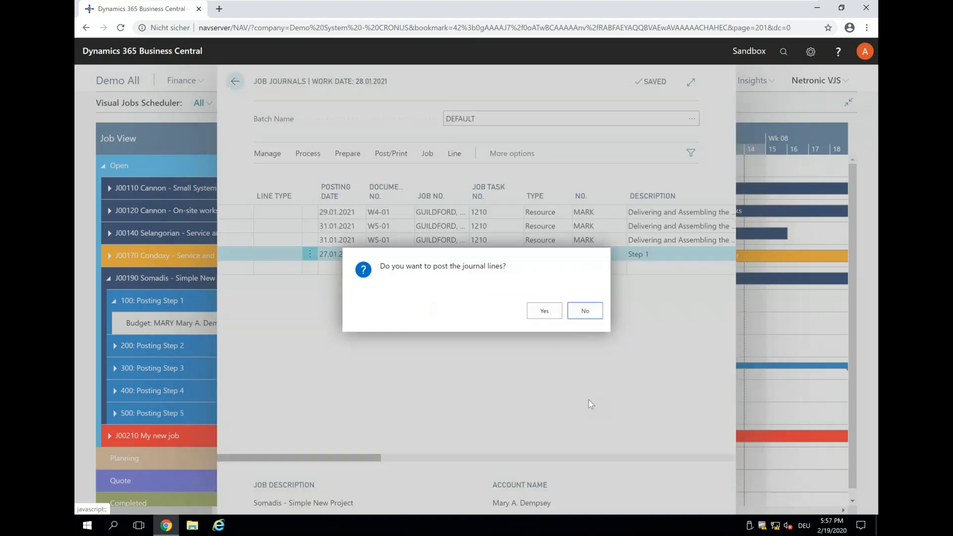
click(537, 318)
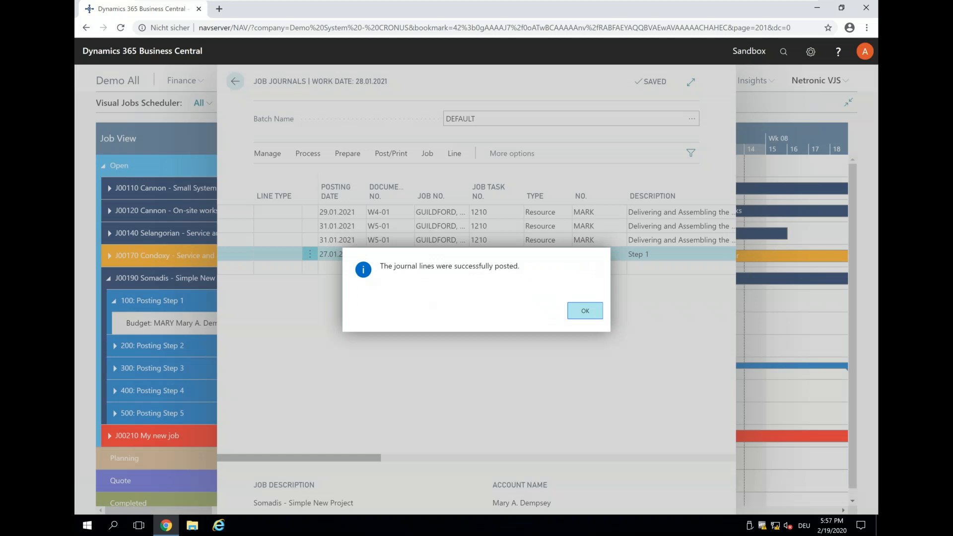
click(586, 311)
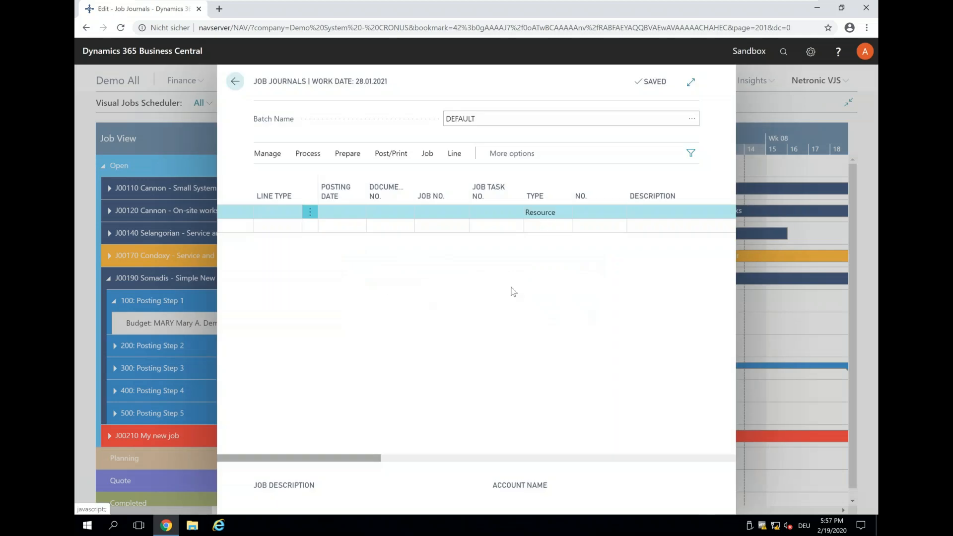
Step: Return to the Visual Jobs Scheduler and reload it, saving the unsaved data
click(235, 80)
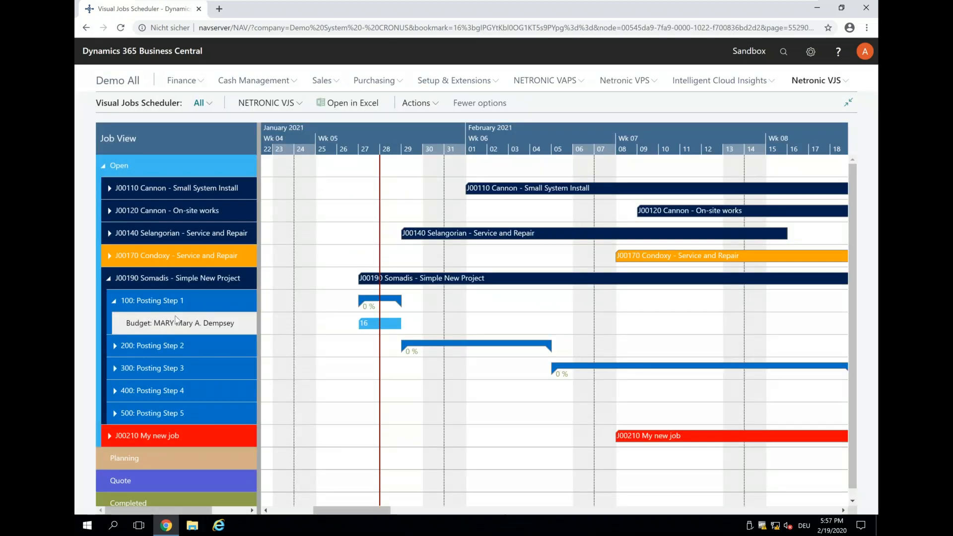
click(268, 103)
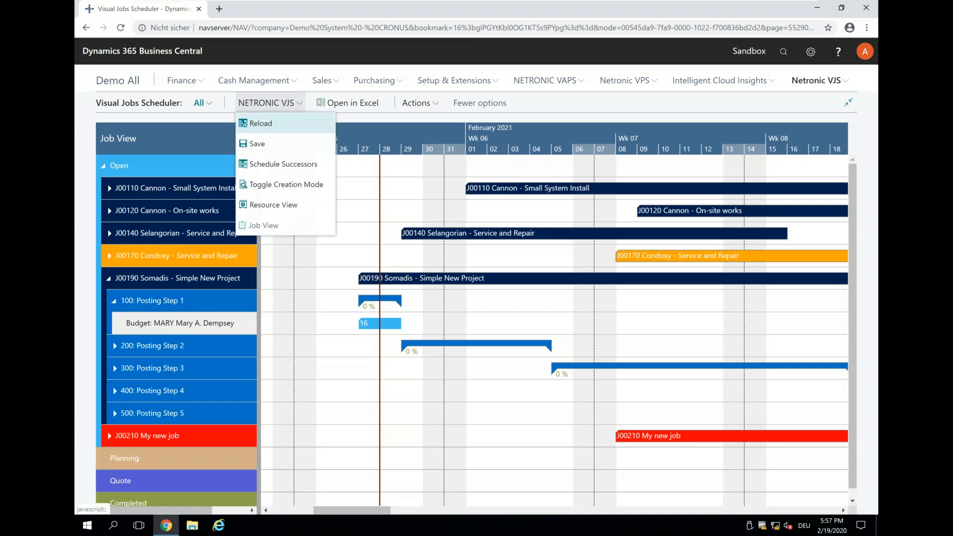
click(261, 124)
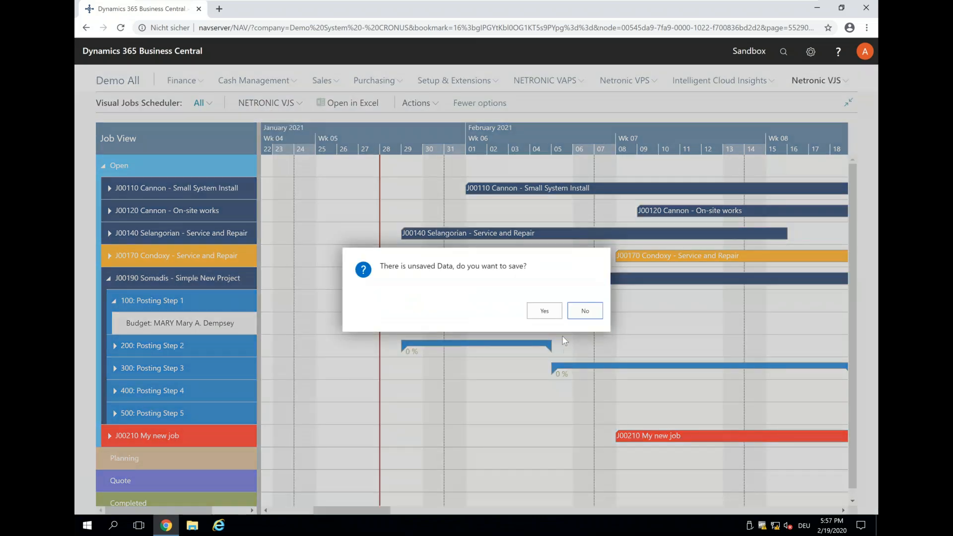
click(544, 311)
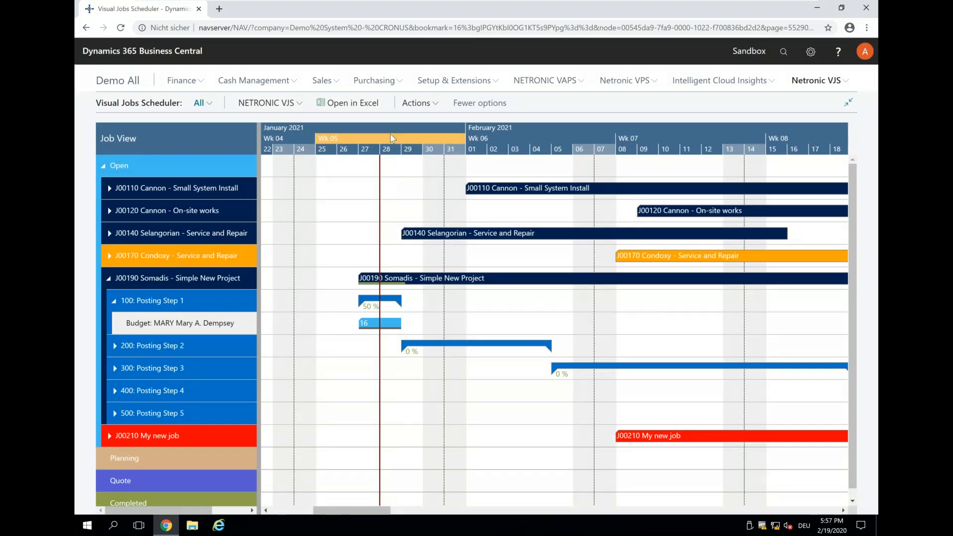
Step: Collapse Posting Step 1 and job J00190, and examine the job's progress on its summary bar at different timescales
scroll(390, 148, down, 2)
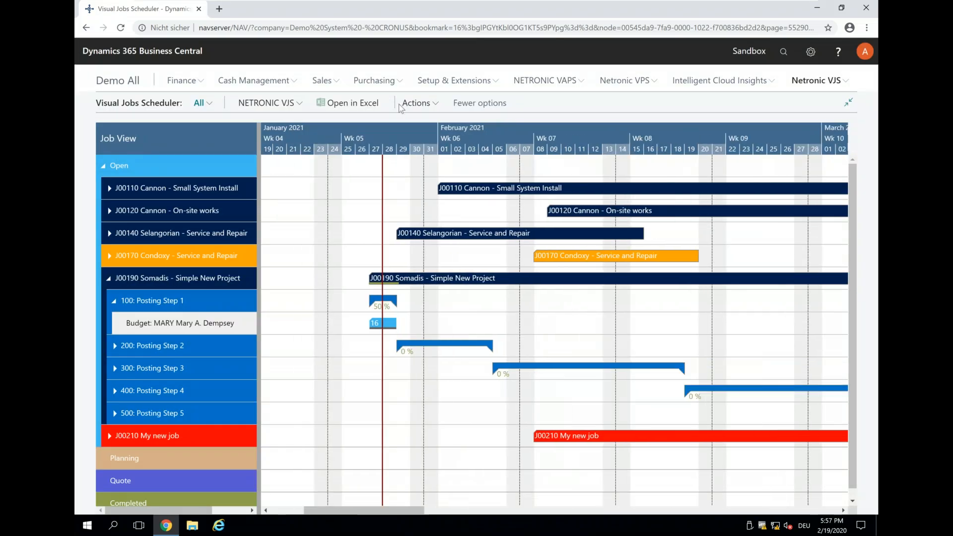
click(113, 303)
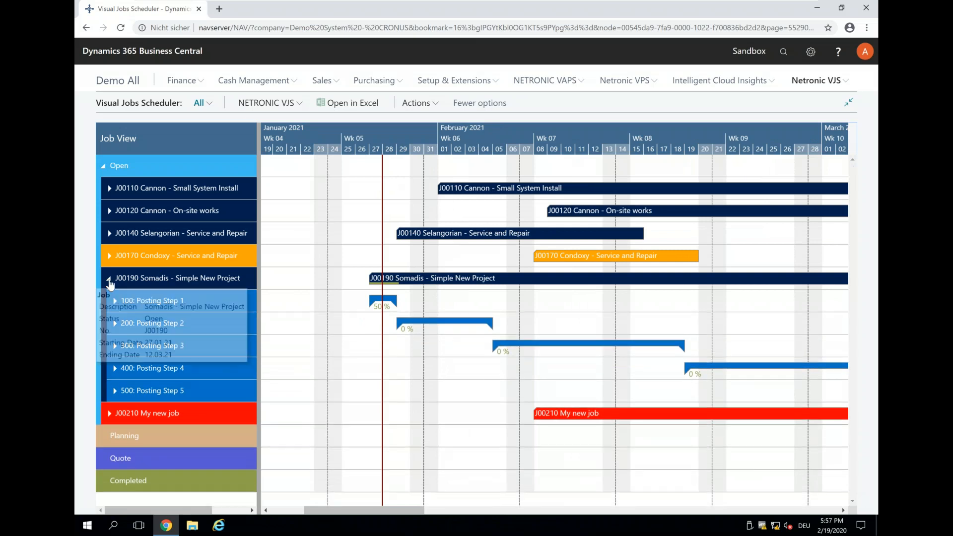
click(110, 282)
scroll(381, 128, down, 2)
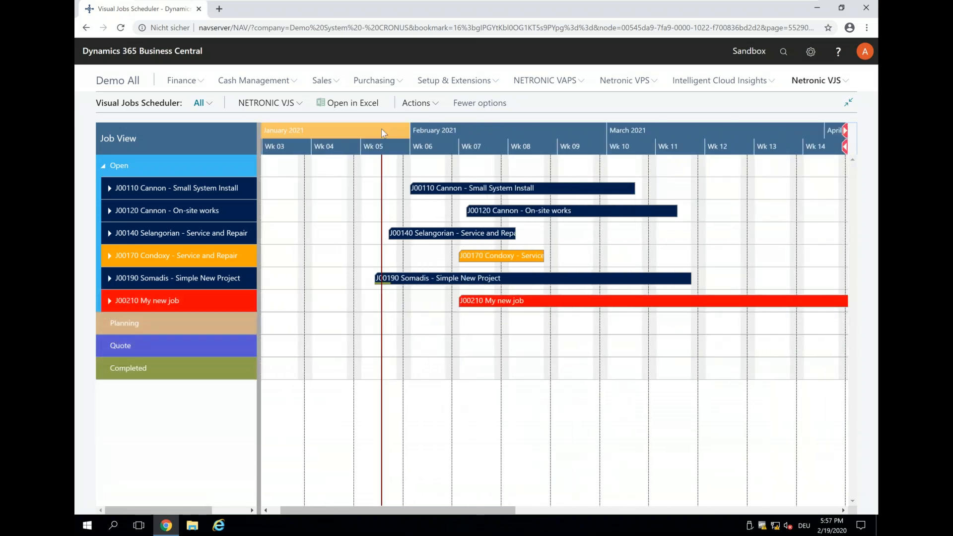
scroll(381, 129, down, 1)
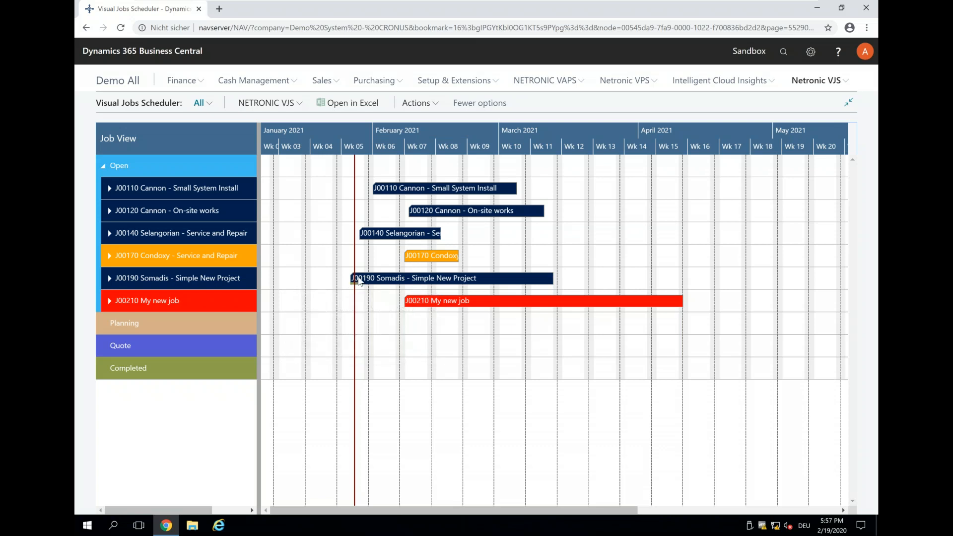
scroll(359, 281, up, 3)
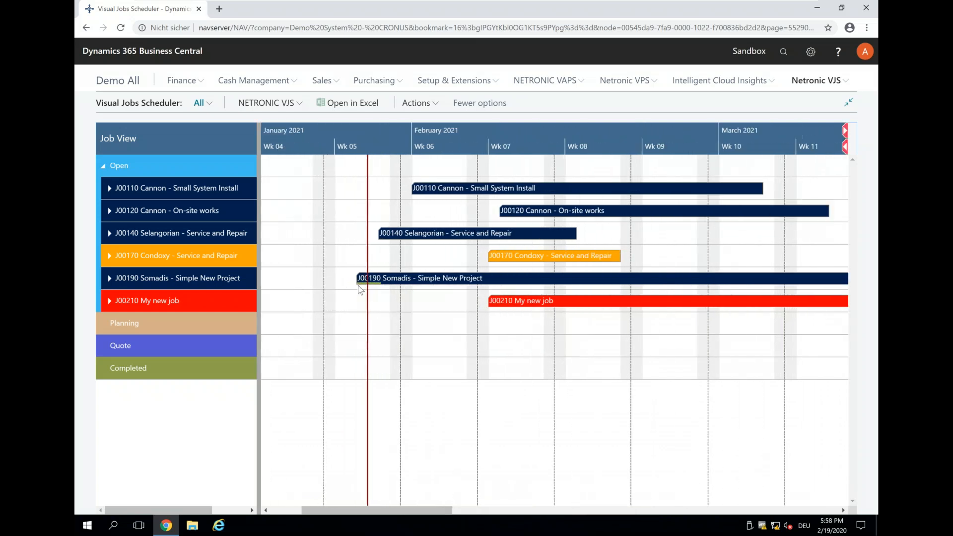
scroll(359, 290, up, 1)
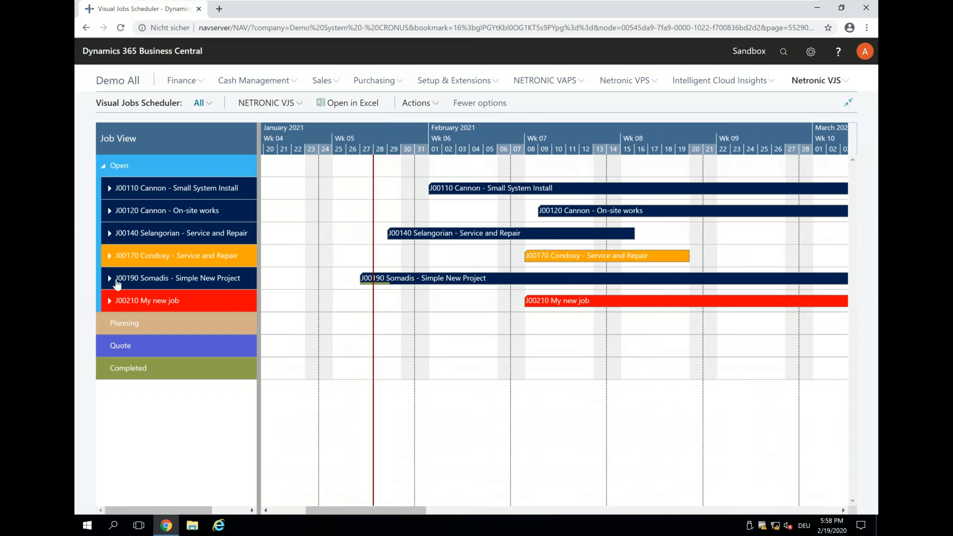
Step: Expand job J00190 and its Posting Step 1 to check the progress of the task and its budget line
click(117, 284)
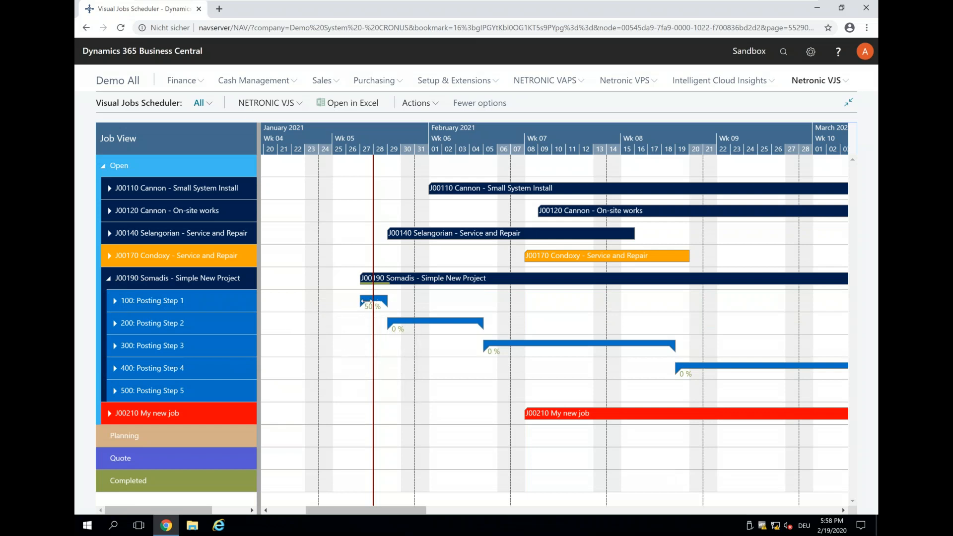
mouse_move(368, 301)
click(114, 302)
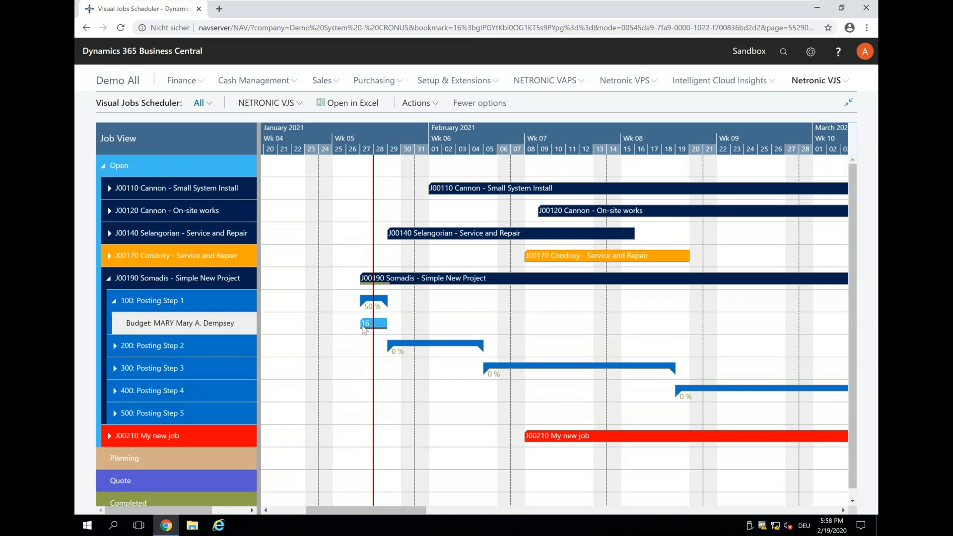
Step: Examine the planning details of Posting Step 1's budget line and compare J00190's schedule and progress at weekly and daily timescales
mouse_move(365, 331)
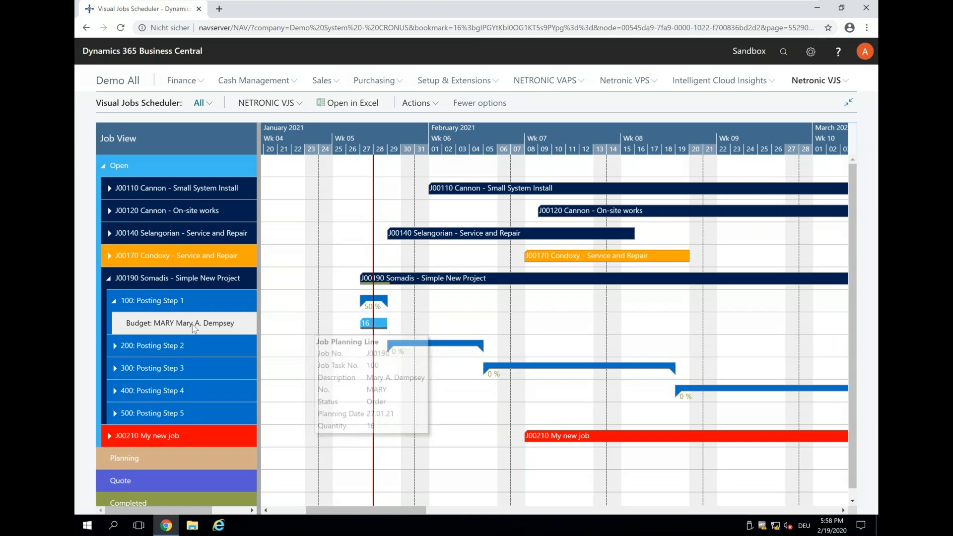
mouse_move(159, 326)
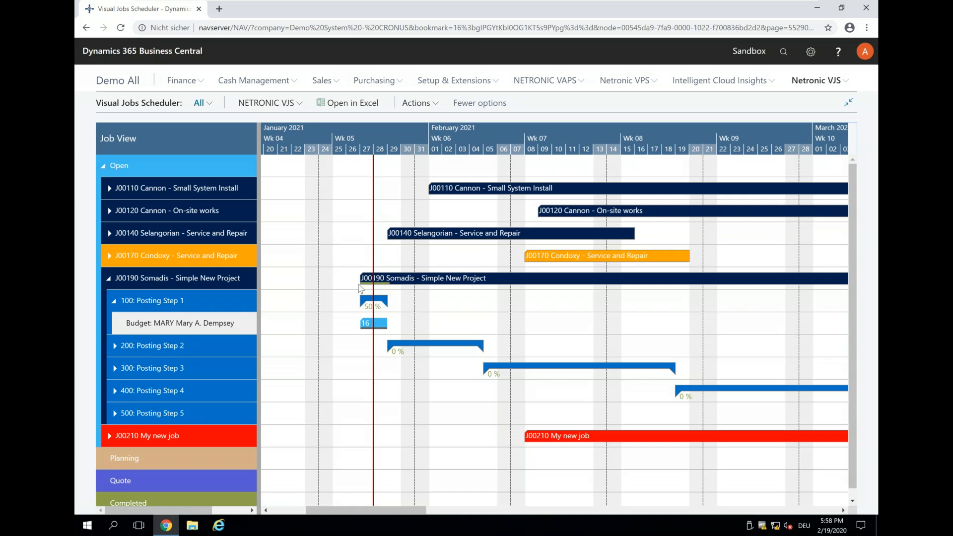
mouse_move(361, 282)
scroll(374, 130, down, 2)
scroll(374, 130, down, 1)
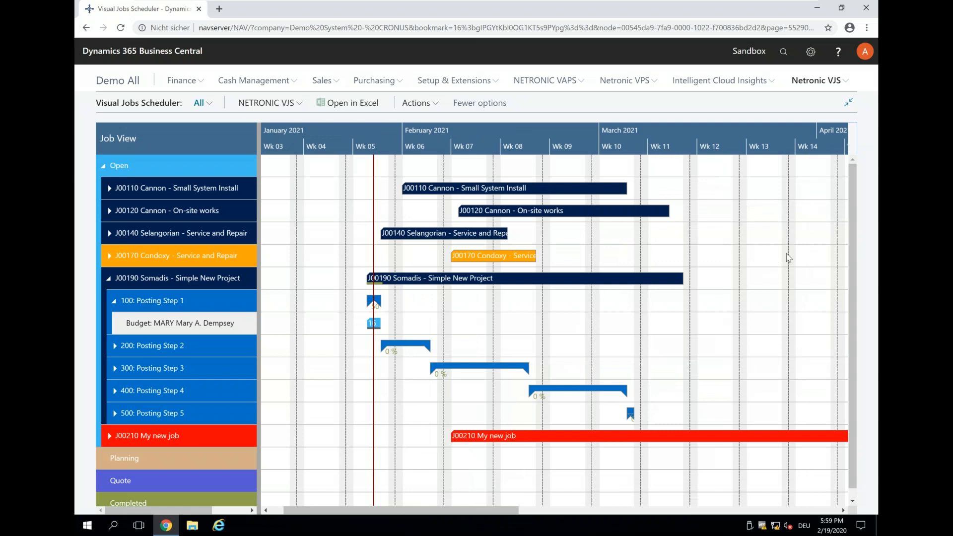
scroll(381, 133, up, 3)
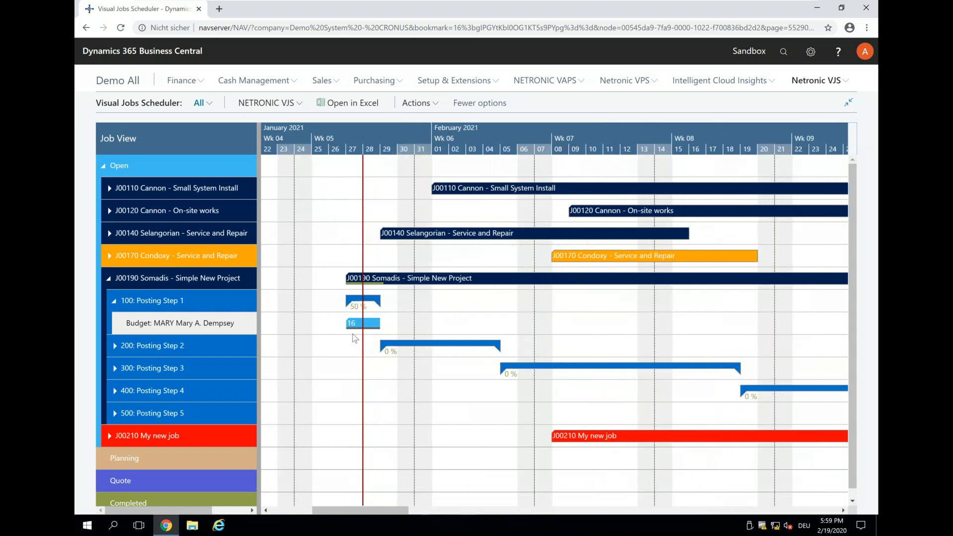
Step: Minimize the virtual machine window and advance the slide show to the "Ask me anything" slide
mouse_move(740, 11)
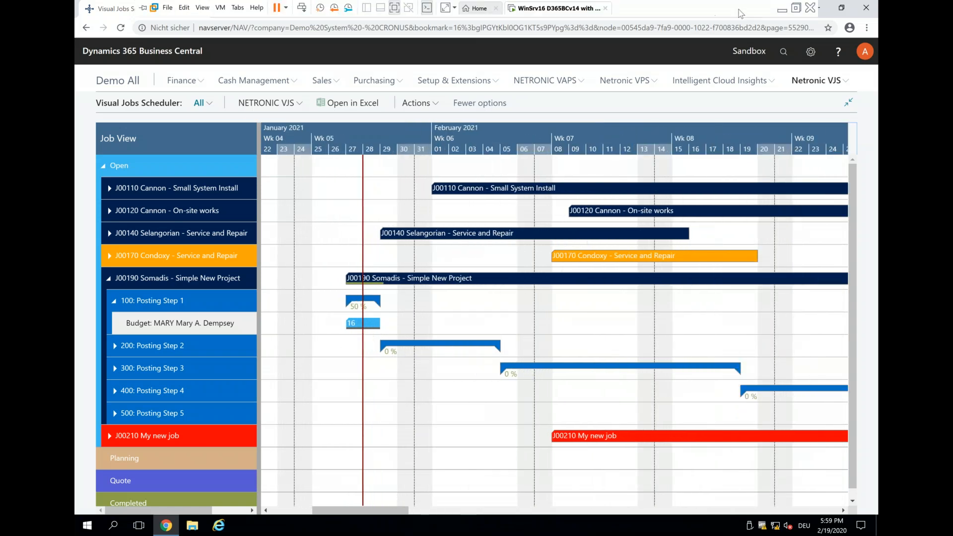
click(782, 10)
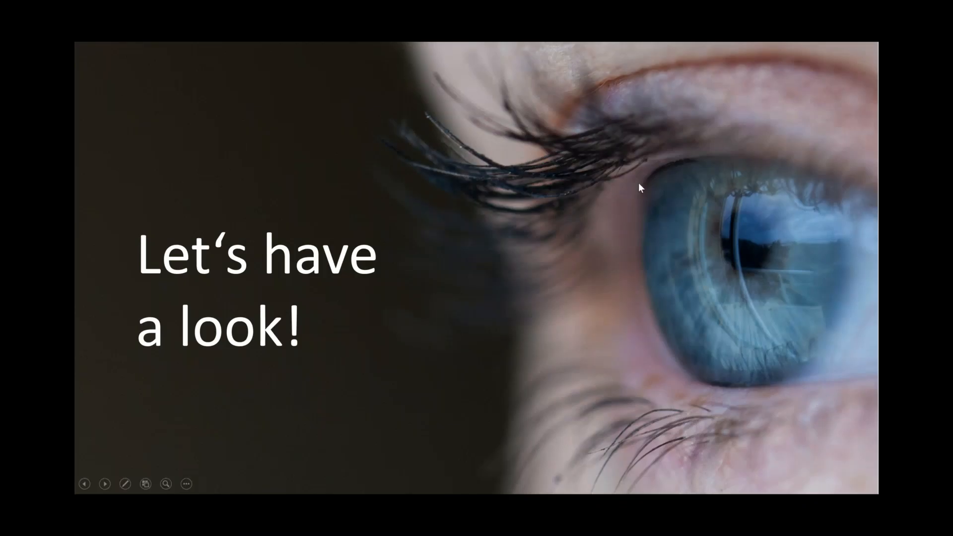
click(610, 270)
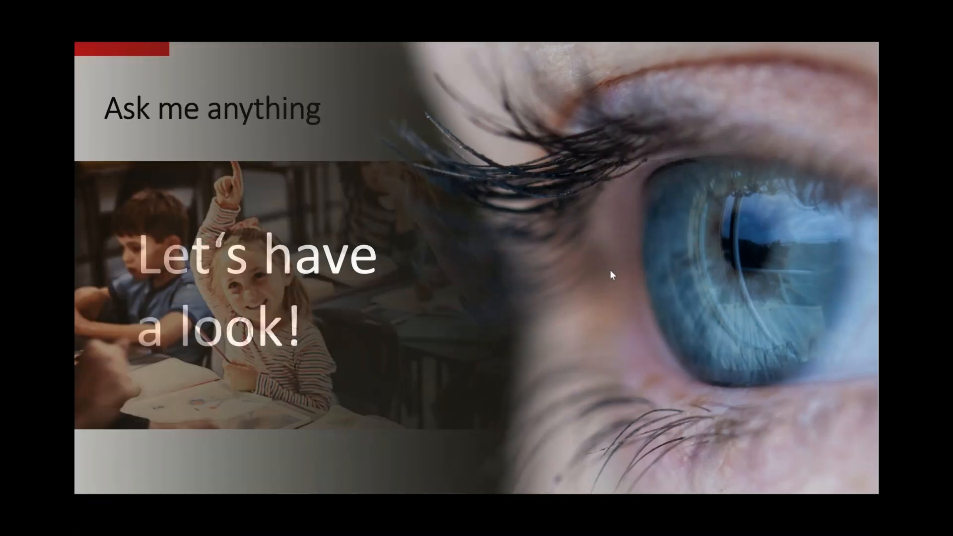